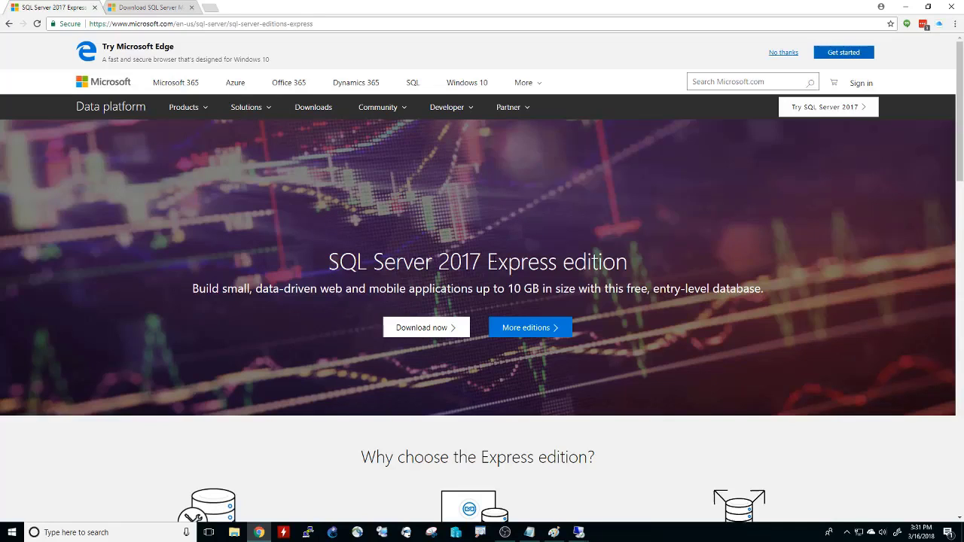
Review the SQL Server 2017 Express edition heading and its description of applications up to 10 GB.
left_click_drag(488, 262, 636, 264)
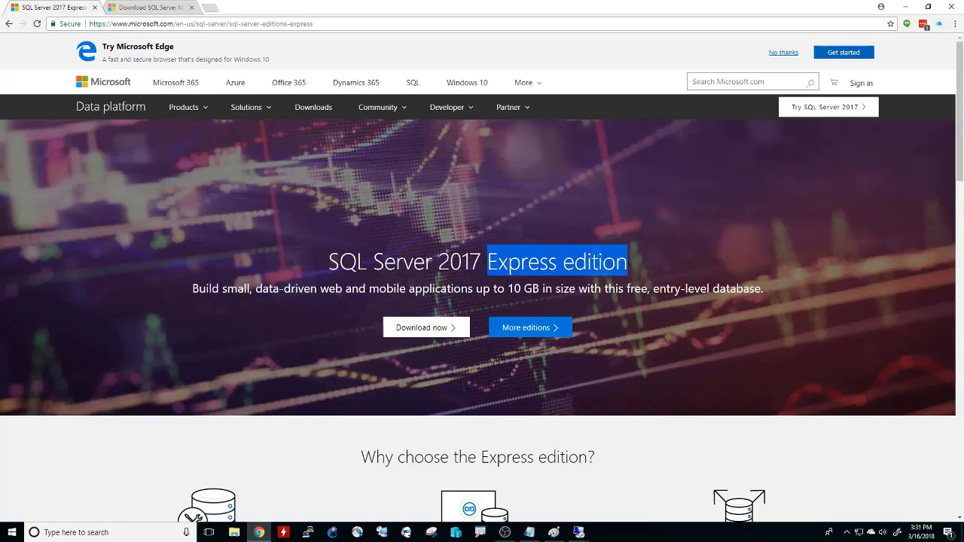
left_click_drag(278, 289, 553, 288)
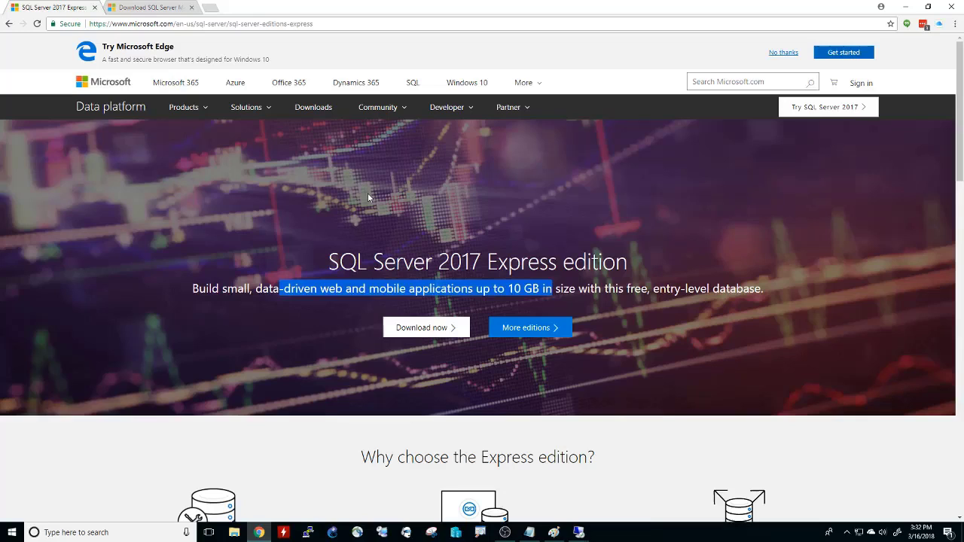
left_click_drag(329, 261, 548, 262)
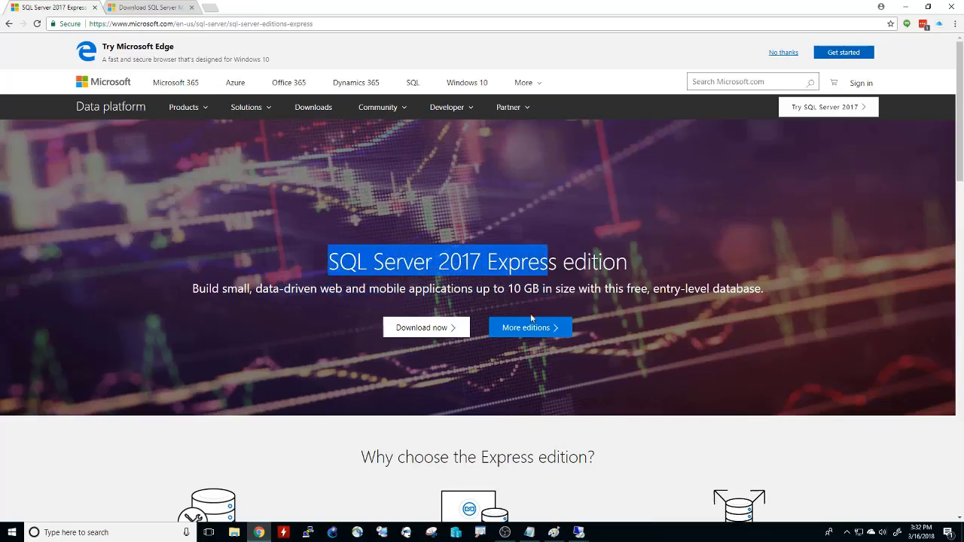
Switch to Paint and start a new blank picture, discarding the existing drawing.
left_click(554, 532)
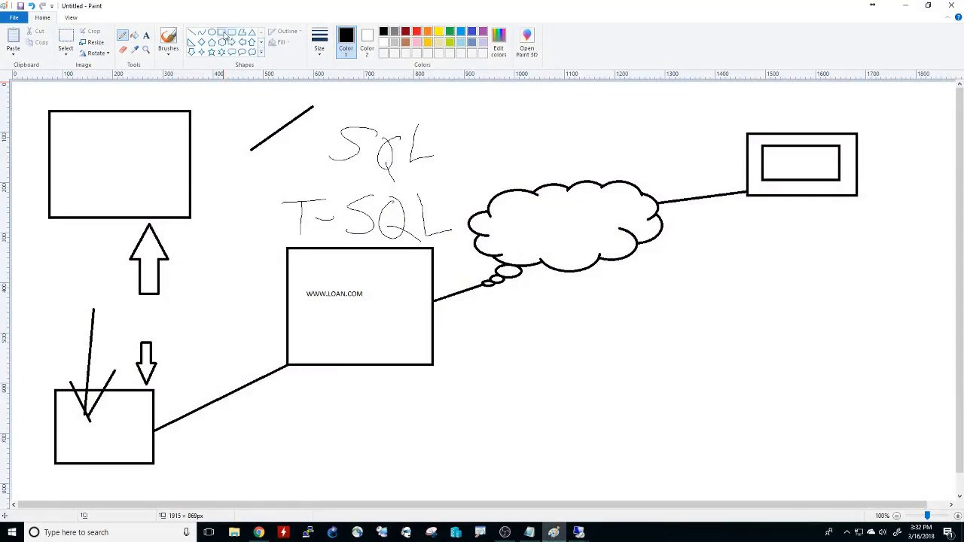
left_click(20, 18)
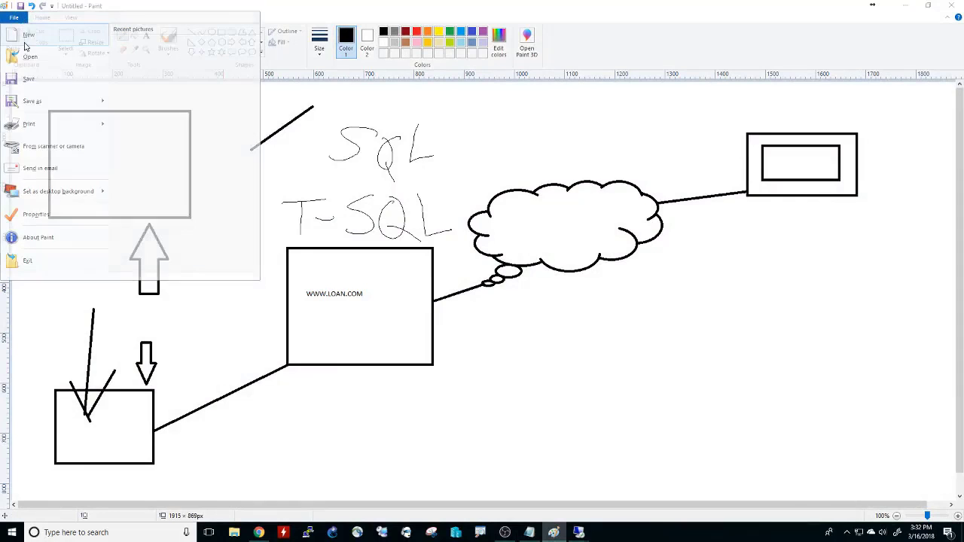
left_click(27, 37)
left_click(496, 266)
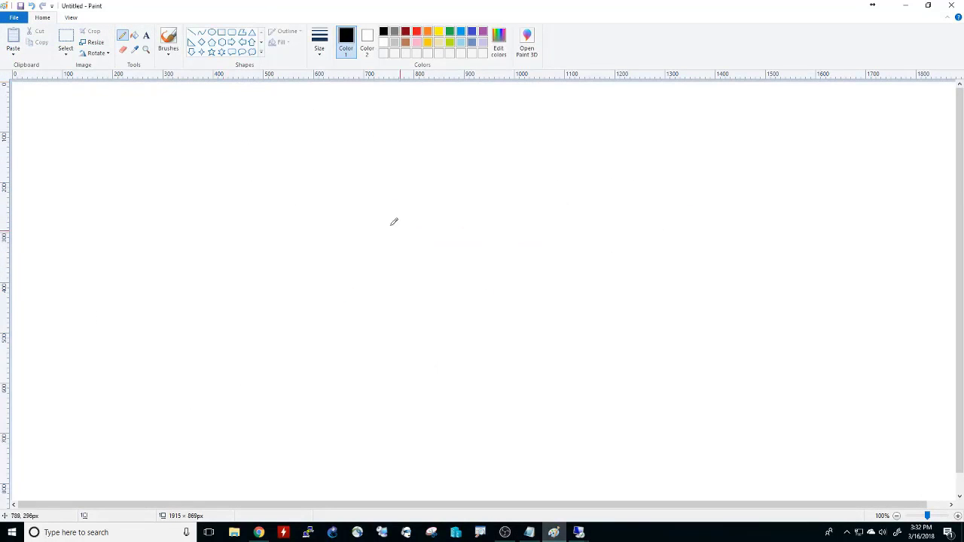
Draw a rectangle about 236 × 169 px in the canvas's lower left area with a smaller rectangle nested inside it.
left_click(221, 33)
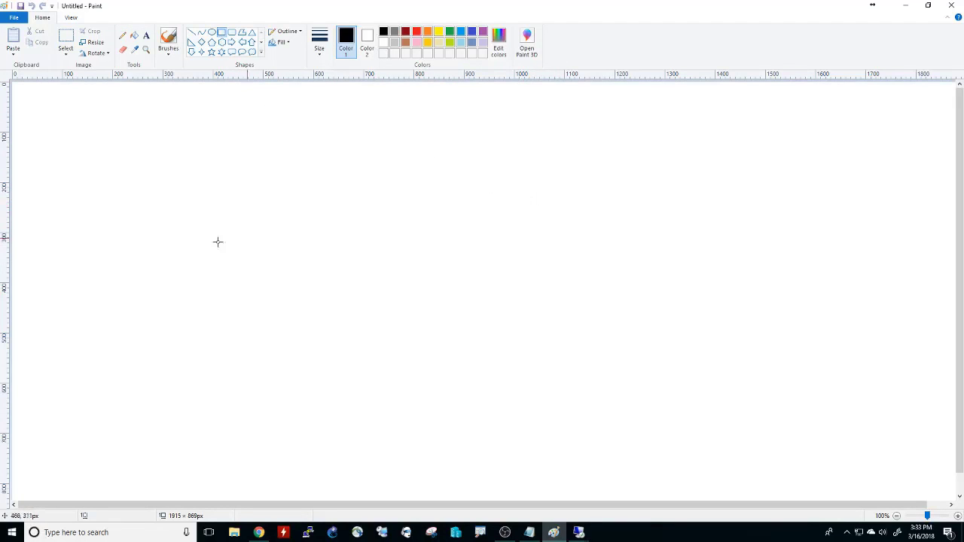
left_click_drag(99, 299, 218, 384)
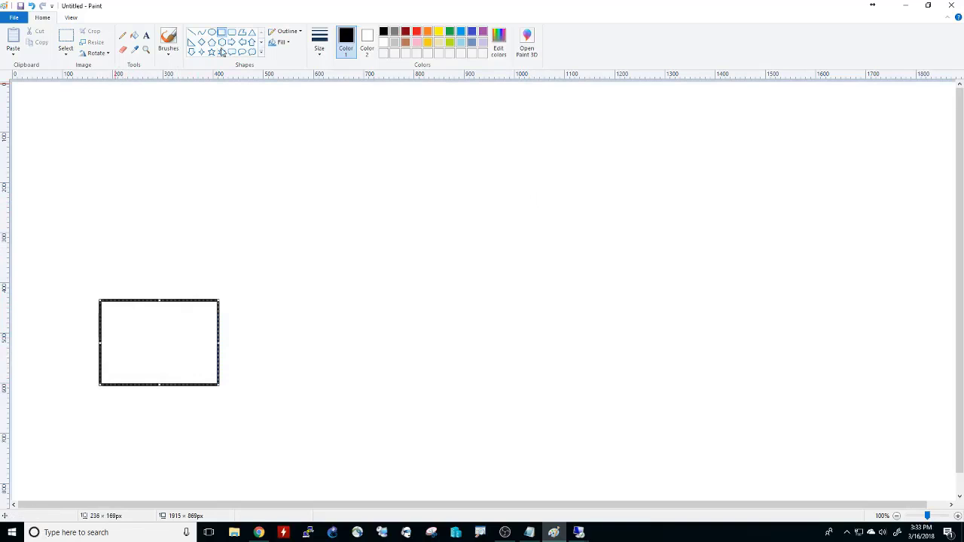
left_click(122, 256)
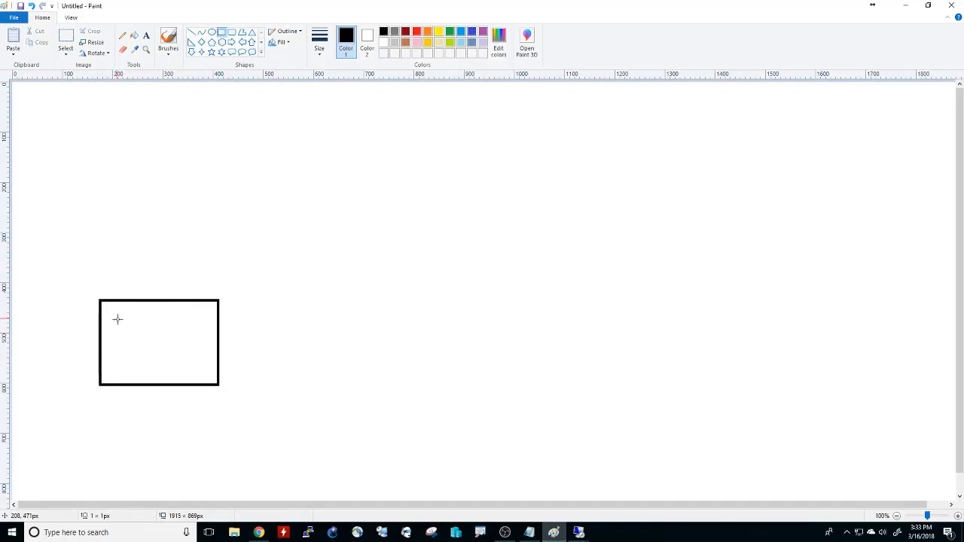
left_click_drag(117, 319, 206, 370)
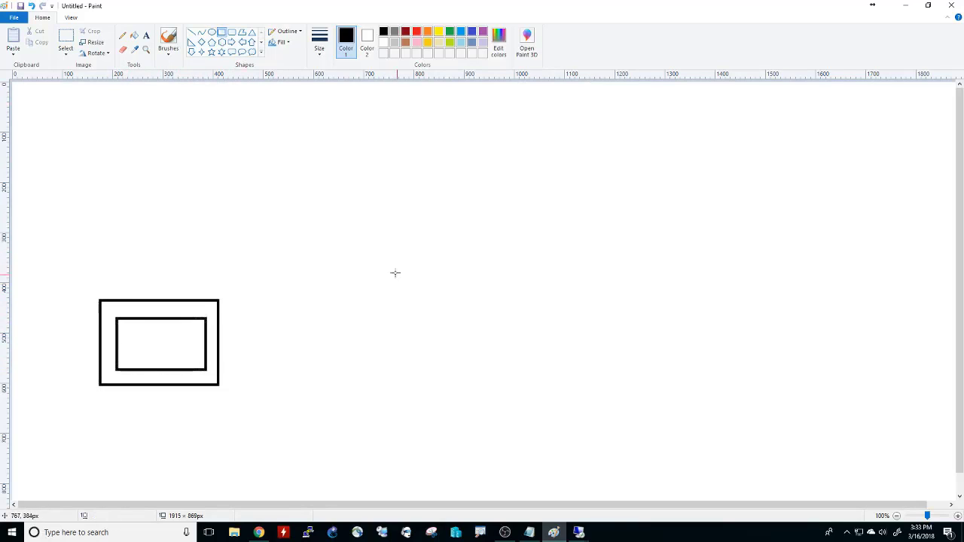
Draw a tall server rectangle about 201 × 369 px right of the canvas's centre, with two short horizontal lines near its top.
left_click_drag(559, 169, 660, 355)
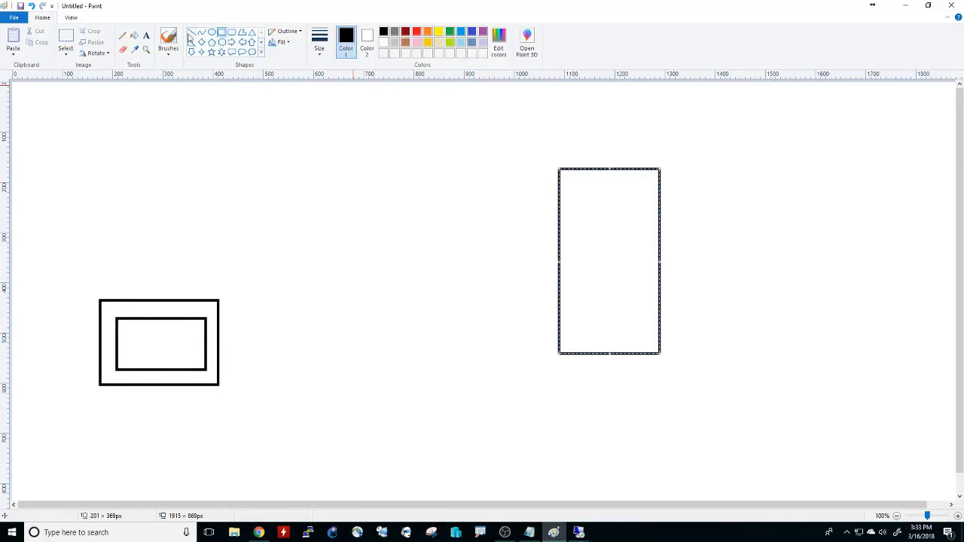
left_click(191, 33)
left_click_drag(585, 205, 626, 227)
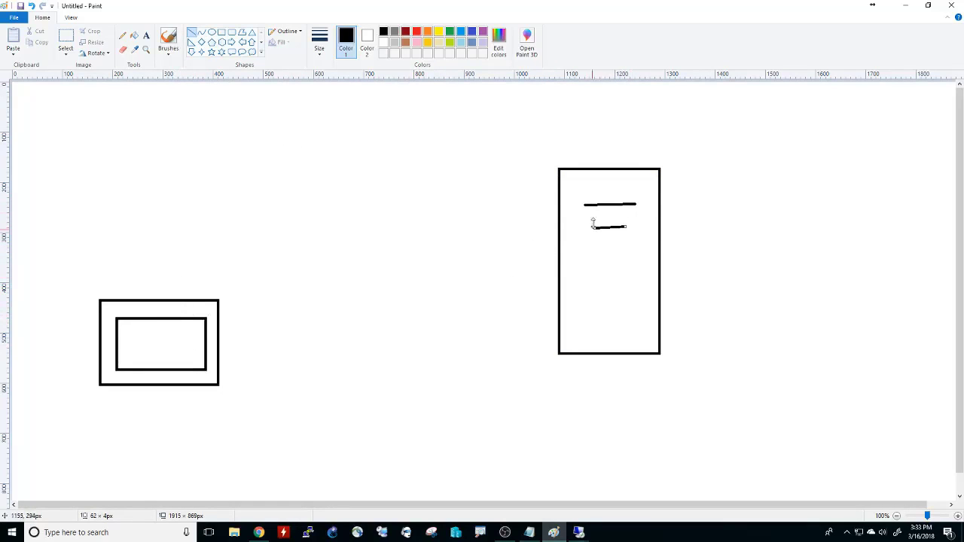
left_click(556, 146)
Handwrite "SQL Server" with the pencil inside the tall rectangle and "Express" just below it.
left_click(123, 36)
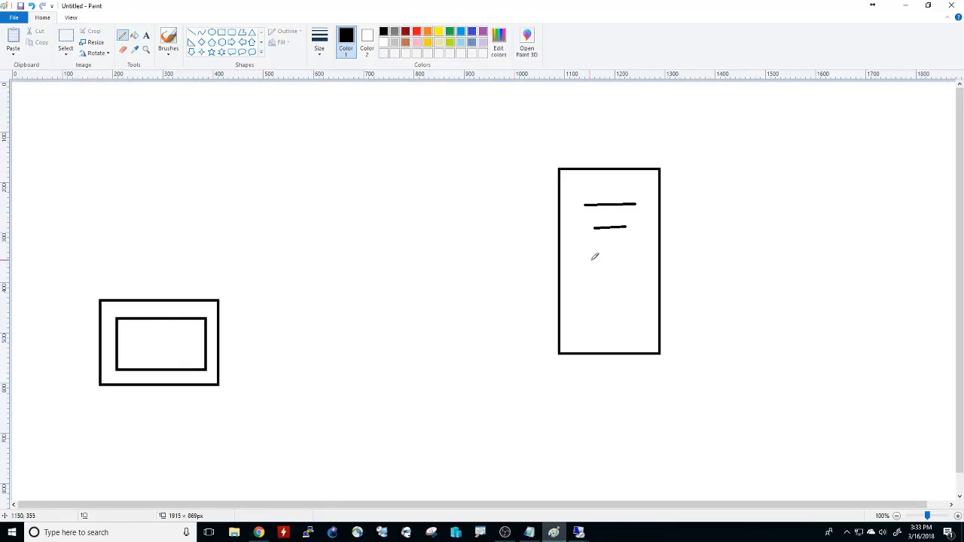
mouse_move(588, 260)
left_mouse_down()
mouse_move(566, 296)
mouse_move(611, 290)
mouse_move(618, 299)
left_mouse_up()
mouse_move(629, 264)
left_mouse_down()
mouse_move(629, 288)
mouse_move(663, 273)
left_mouse_up()
mouse_move(578, 310)
left_mouse_down()
mouse_move(592, 332)
mouse_move(625, 331)
mouse_move(651, 313)
left_mouse_up()
mouse_move(602, 363)
left_mouse_down()
mouse_move(580, 367)
mouse_move(593, 391)
mouse_move(645, 357)
mouse_move(694, 356)
left_mouse_up()
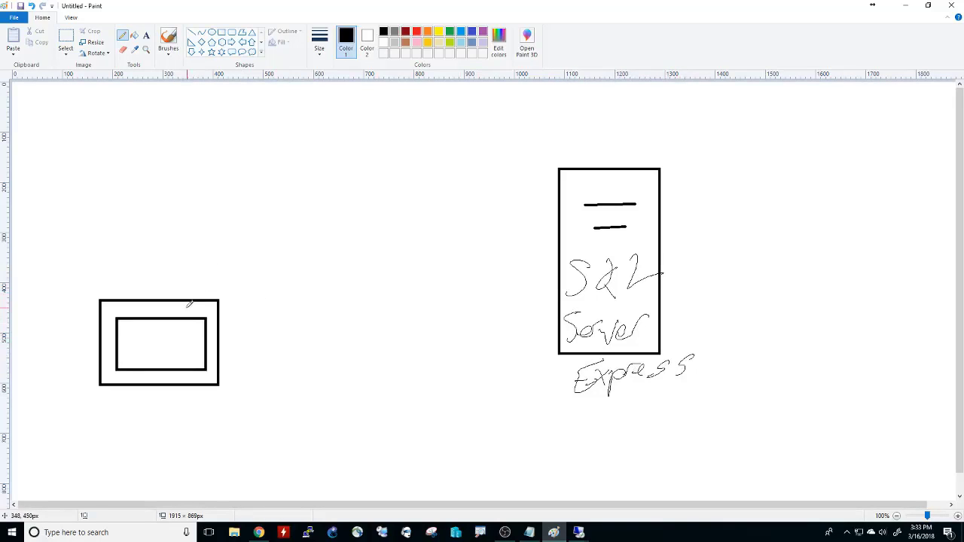
Sketch an arrow pointing at the nested rectangles' upper right corner and handwrite "SSMS" below them.
mouse_move(226, 253)
left_mouse_down()
mouse_move(209, 301)
mouse_move(224, 303)
left_mouse_up()
left_click_drag(198, 393, 178, 424)
left_click_drag(220, 393, 202, 425)
mouse_move(240, 407)
left_mouse_down()
mouse_move(237, 427)
mouse_move(266, 424)
left_mouse_up()
left_click_drag(291, 386, 279, 423)
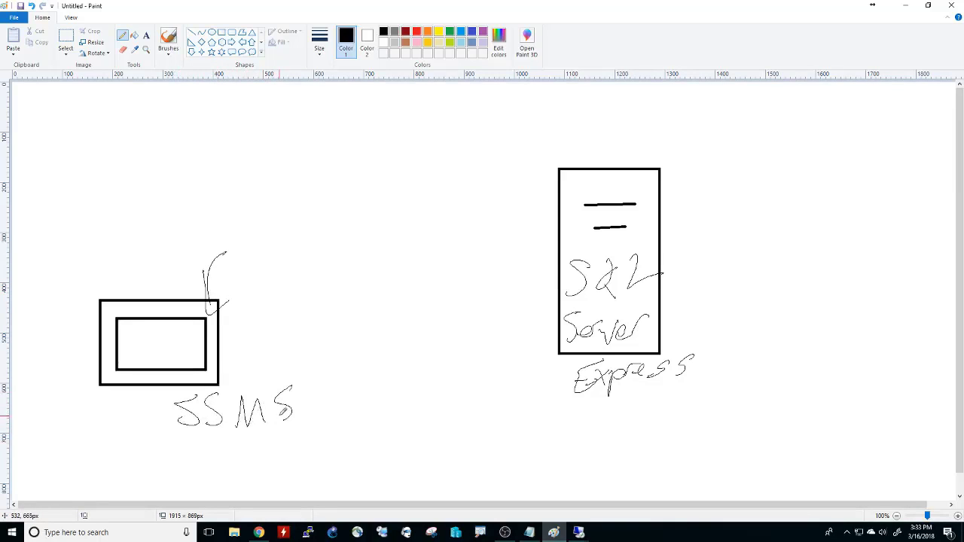
Switch to Chrome and examine the SSMS download page's title and its SQL Server Management Studio 17.5 link.
left_click(259, 532)
left_click(131, 7)
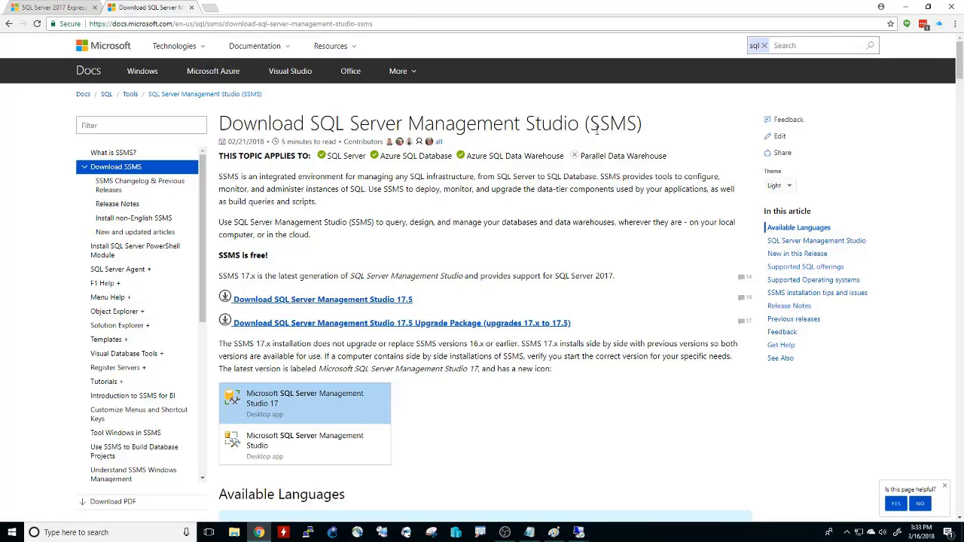
left_click_drag(587, 125, 643, 125)
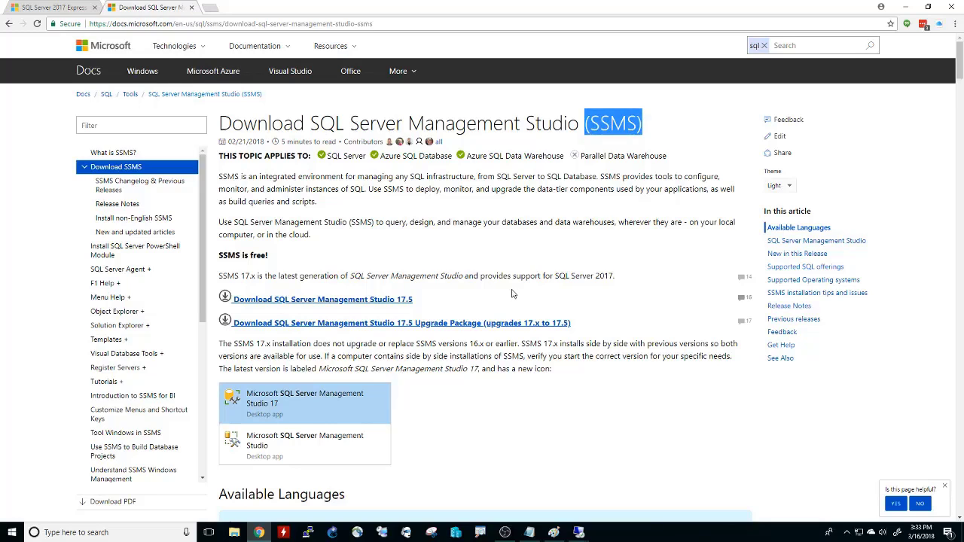
left_click_drag(456, 299, 236, 300)
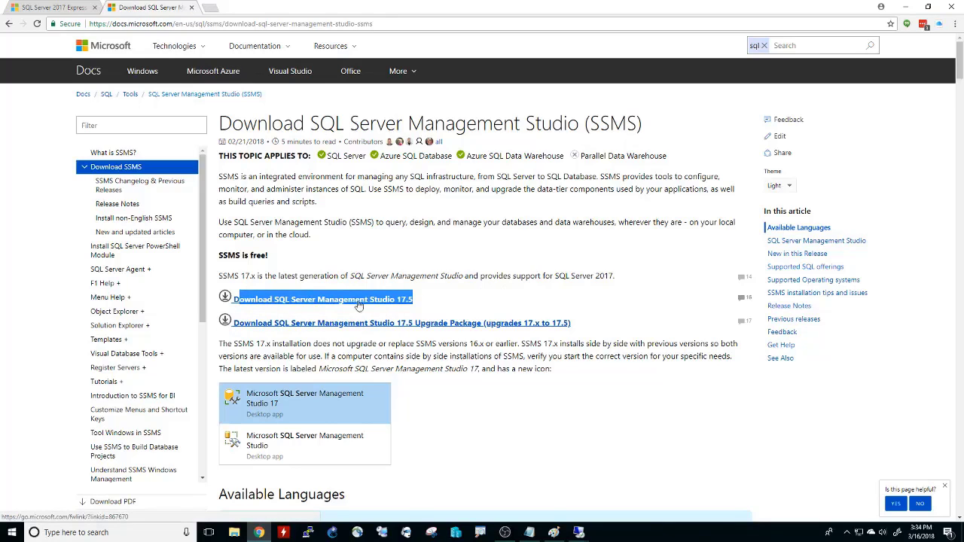
left_click(432, 302)
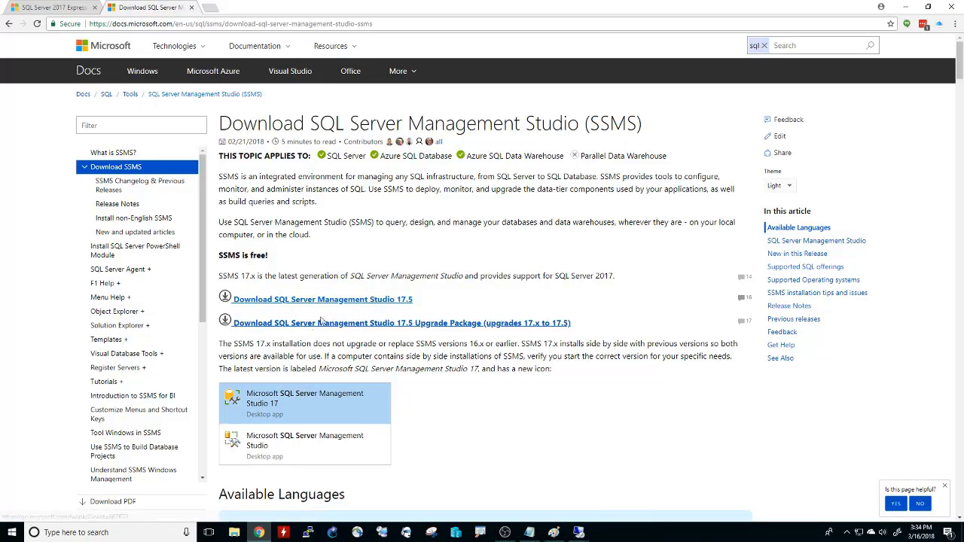
Revisit the SQL Server 2017 Express download page, clear its text highlight, and return to the SSMS download page.
left_click(49, 7)
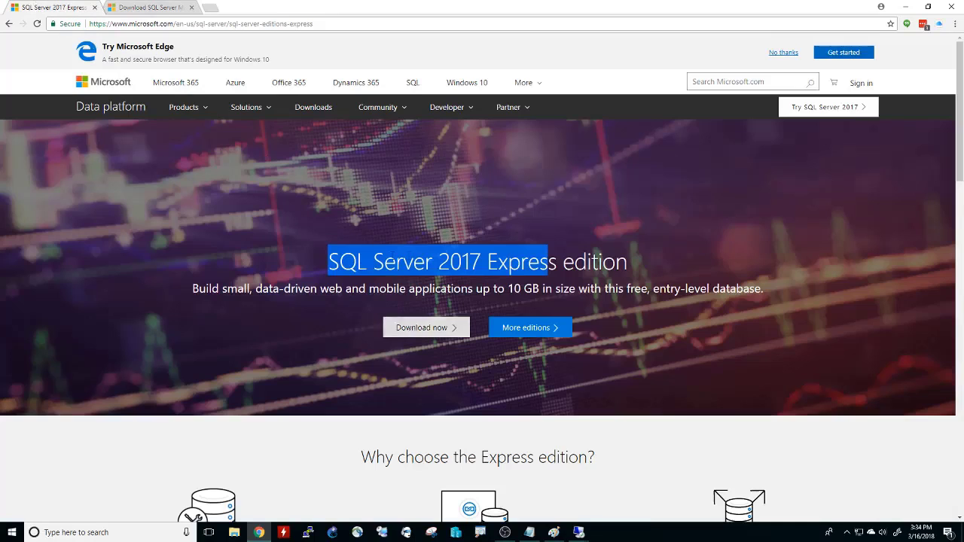
left_click(393, 258)
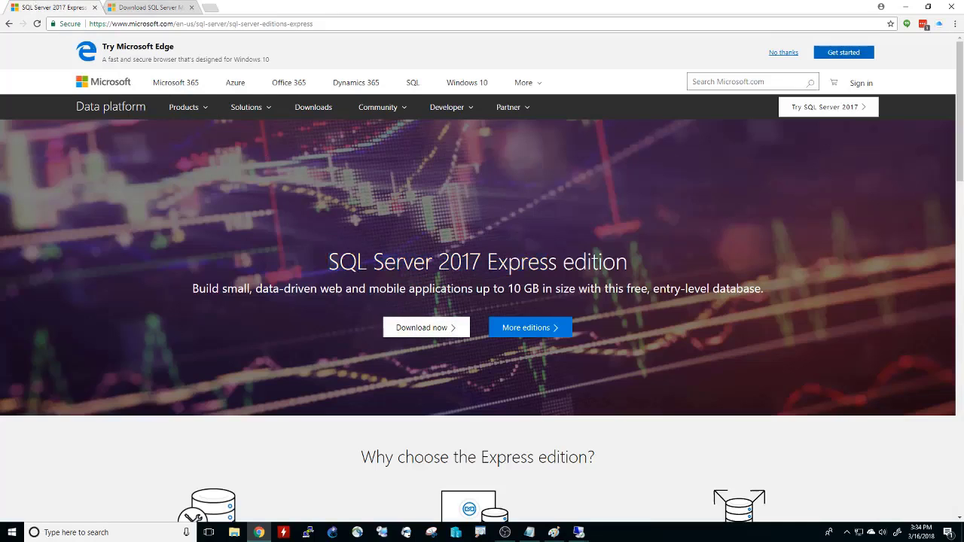
left_click(149, 7)
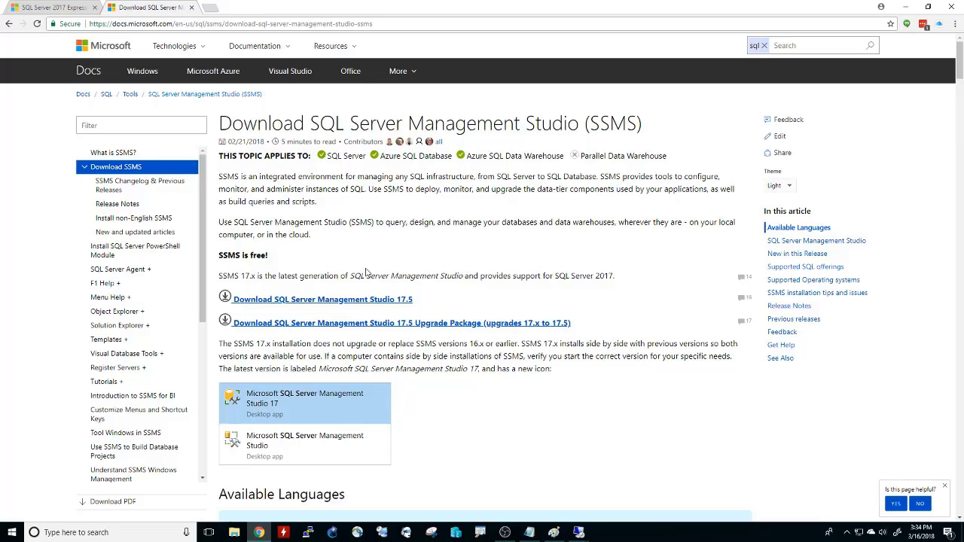
Look over Local Disk (C:) in the sqltest1 Remote Desktop session and minimize the session.
mouse_move(578, 533)
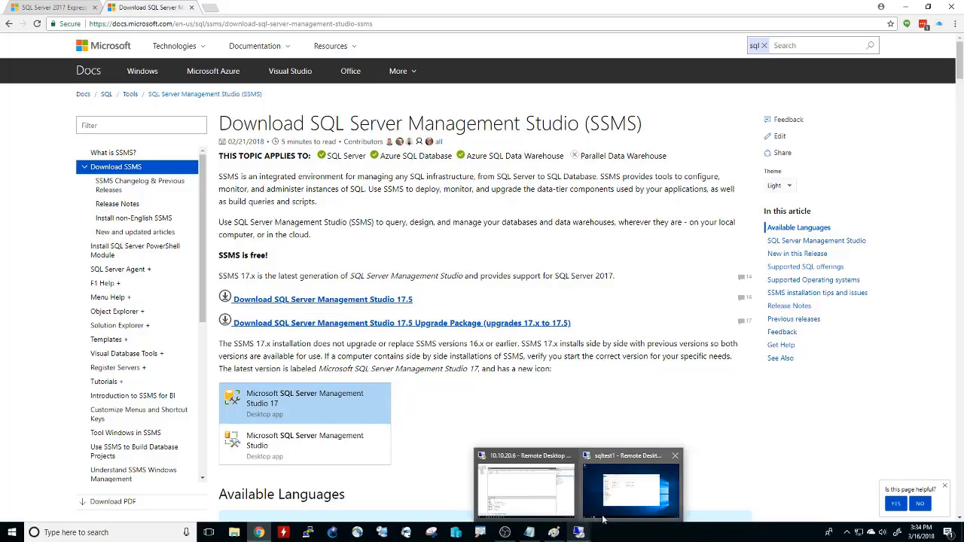
left_click(598, 497)
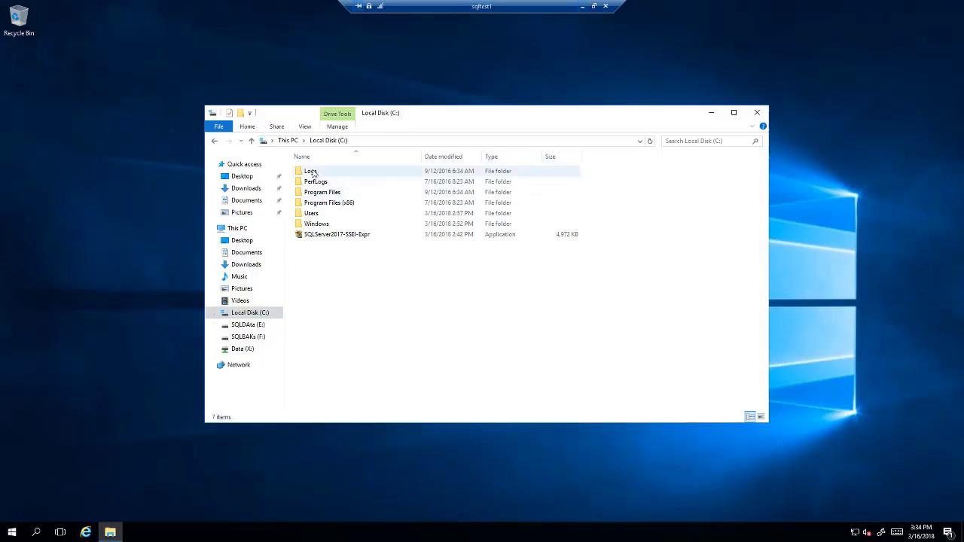
left_click(582, 6)
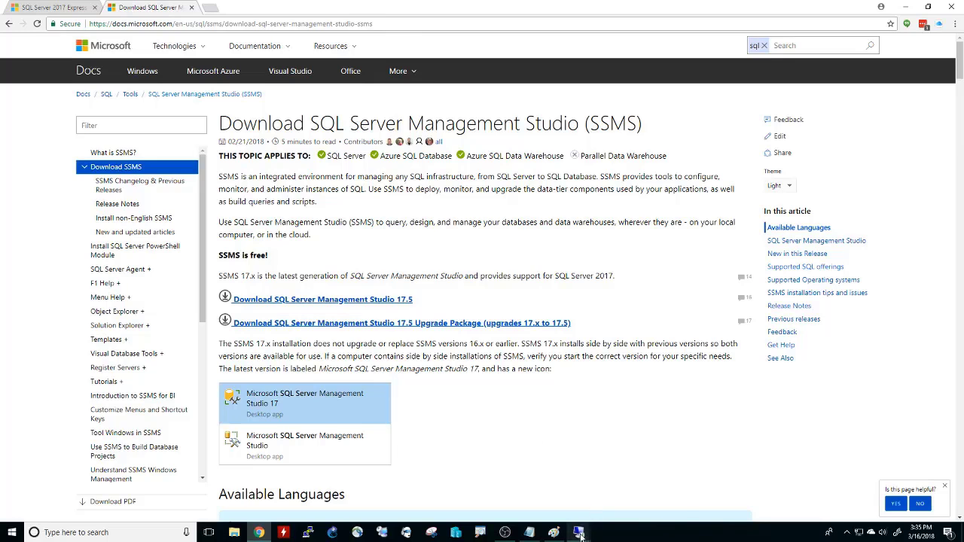
Switch to the sqltest1 Remote Desktop session and run SQLServer2017-SSEI-Expr, allowing it to make changes to the device.
left_click(612, 494)
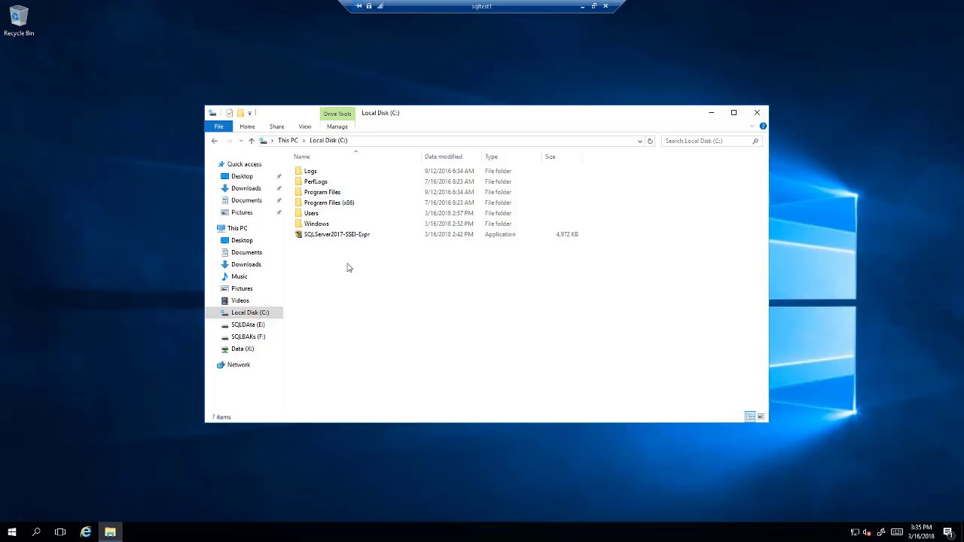
right_click(331, 236)
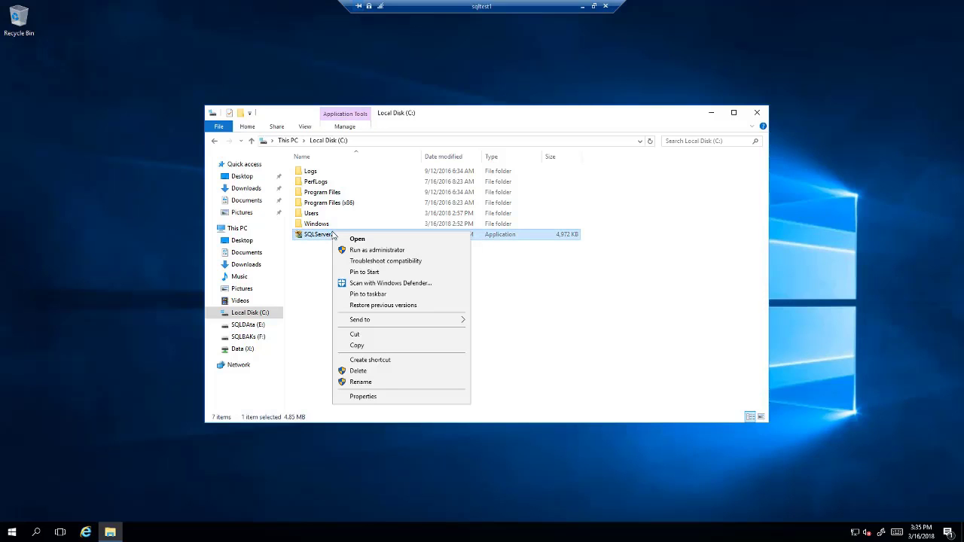
left_click(341, 247)
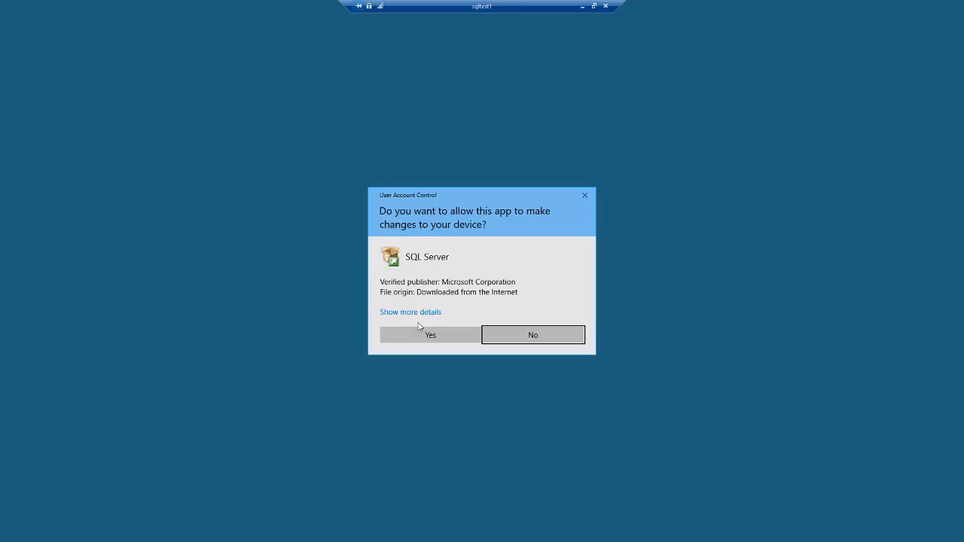
left_click(419, 334)
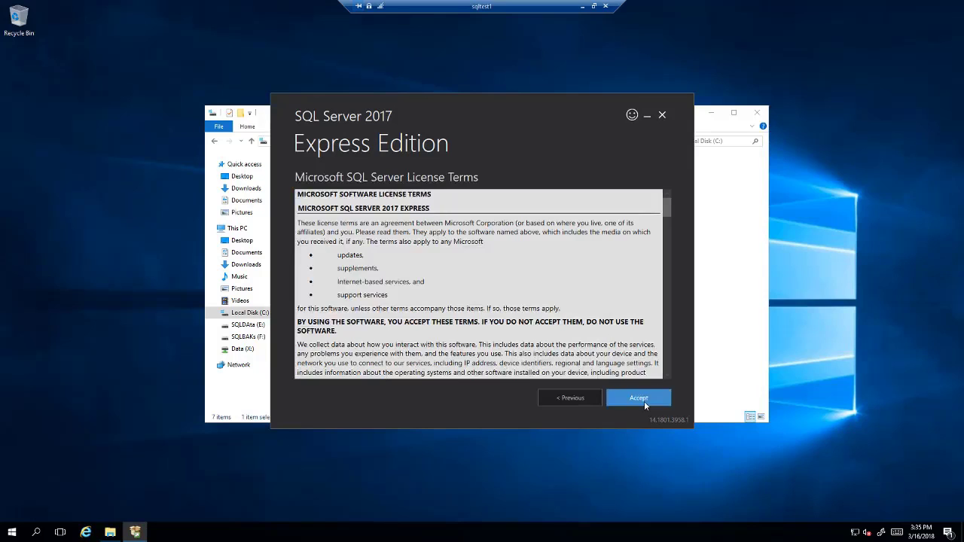
Accept the license terms and install SQL Server 2017 Express to C:\Program Files\Microsoft SQL Server.
left_click(639, 398)
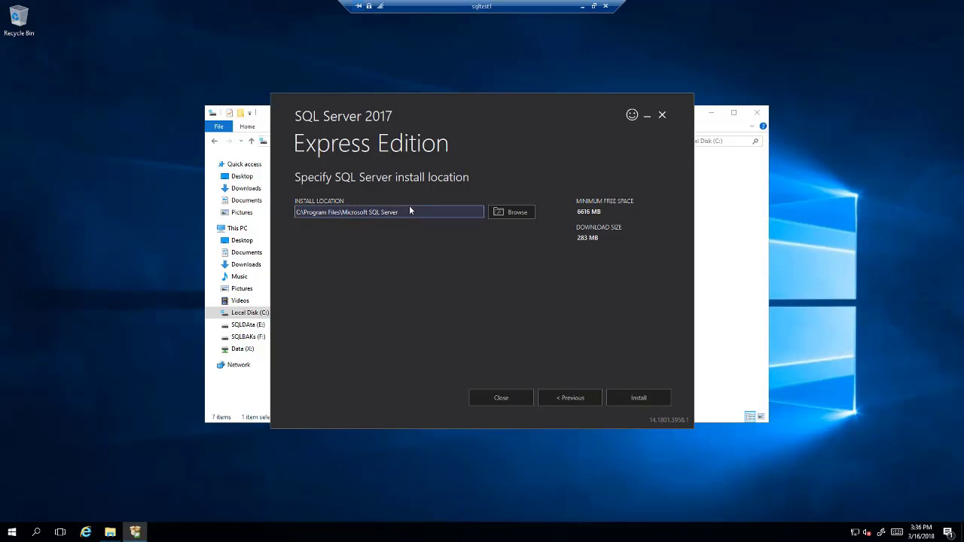
left_click(648, 404)
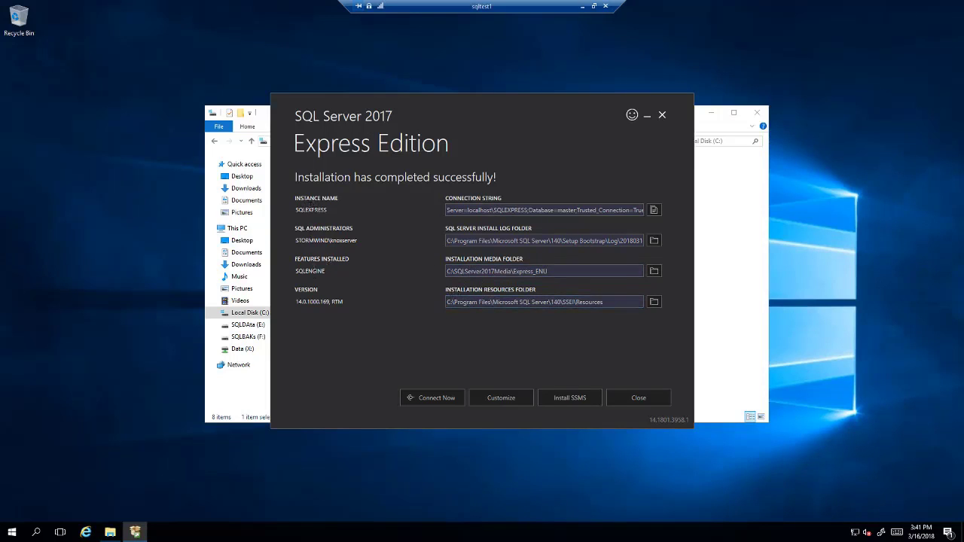
left_click_drag(294, 209, 308, 210)
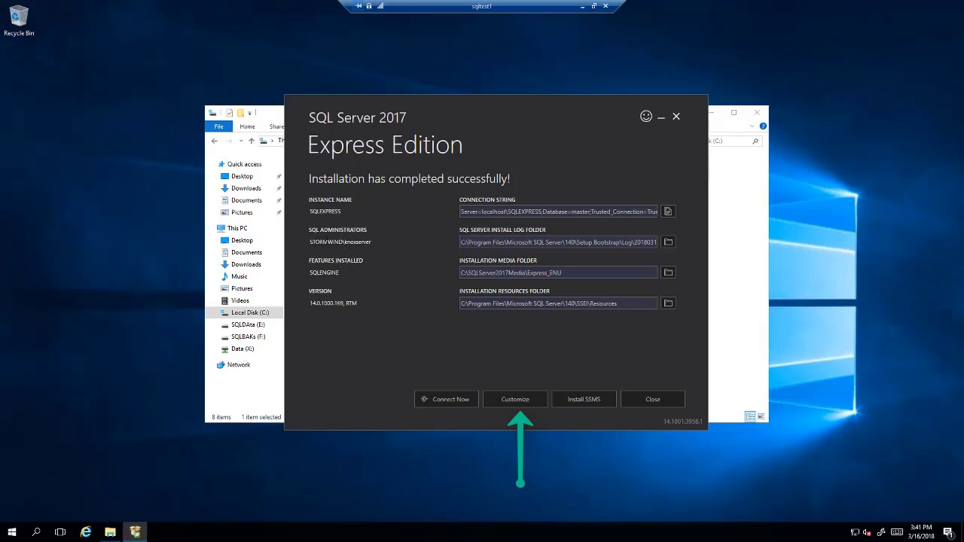
Start customizing the installation and advance through Microsoft Update and Install Rules to Installation Type, leaving the update check off.
left_click(519, 403)
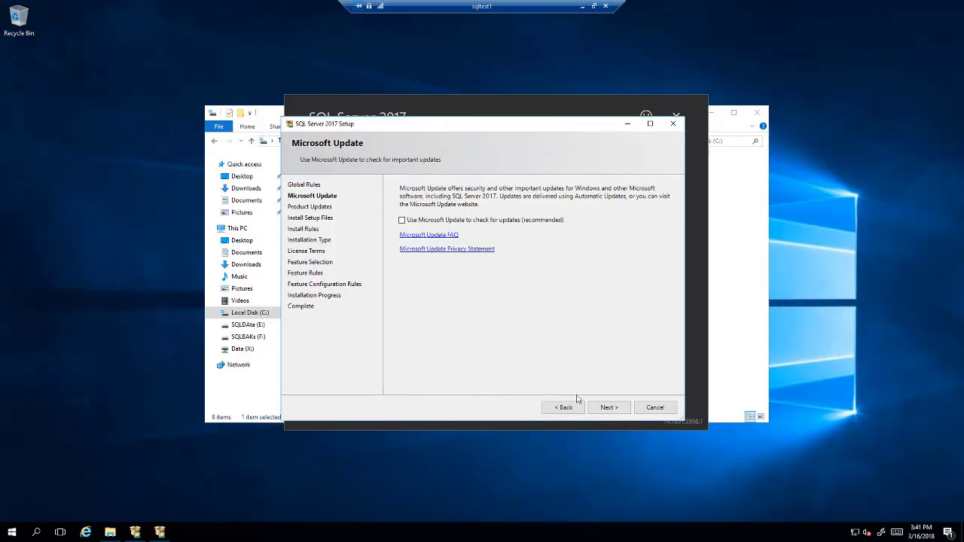
left_click(609, 408)
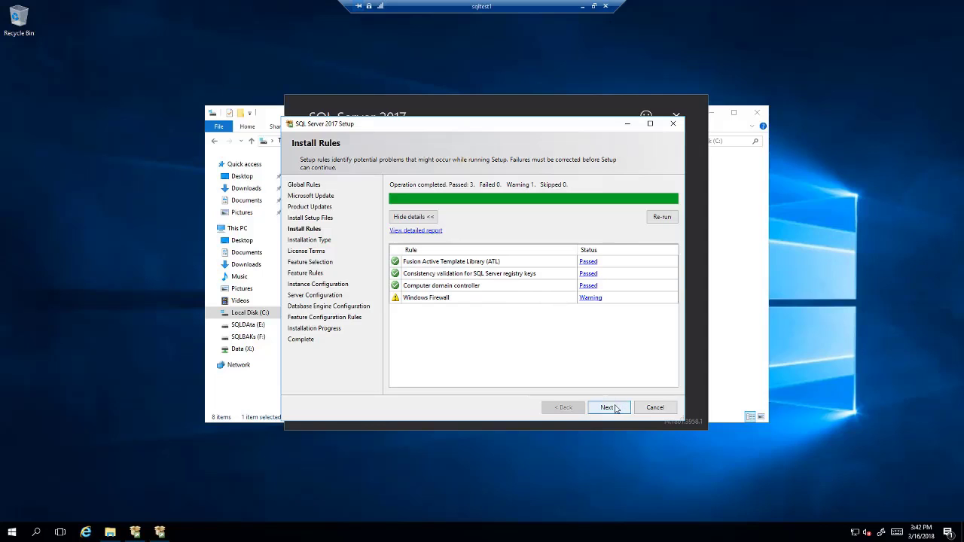
left_click(615, 408)
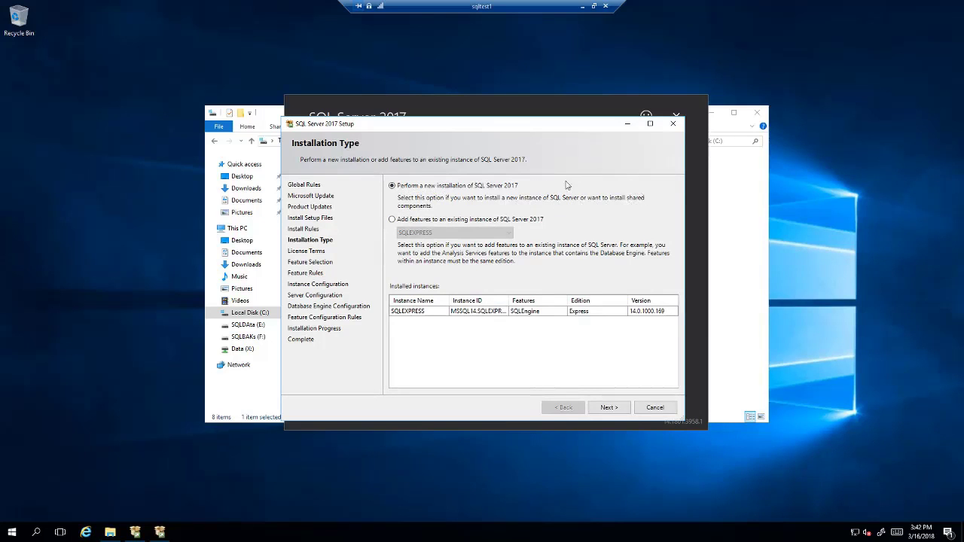
Proceed with a new installation of SQL Server 2017 and accept the license terms.
left_click_drag(467, 130, 497, 146)
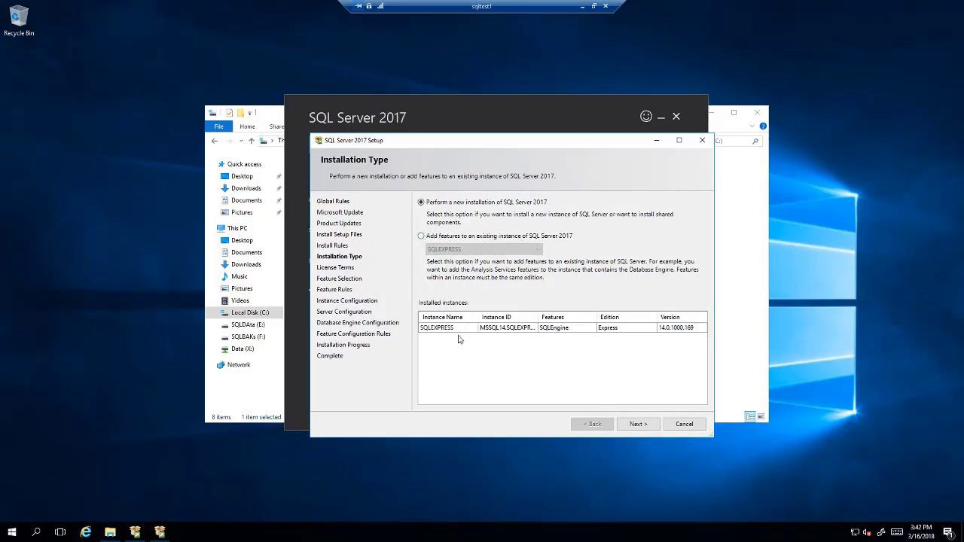
left_click(637, 424)
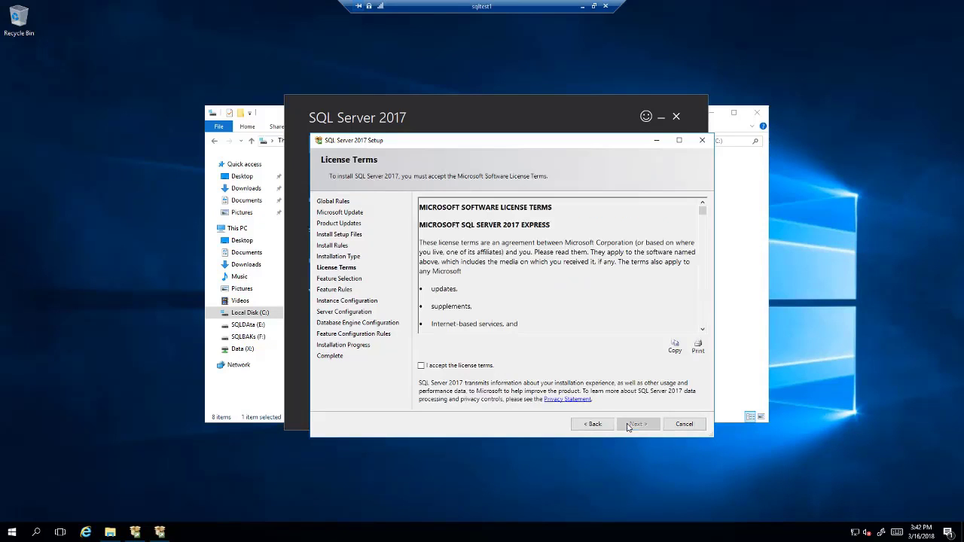
left_click(458, 366)
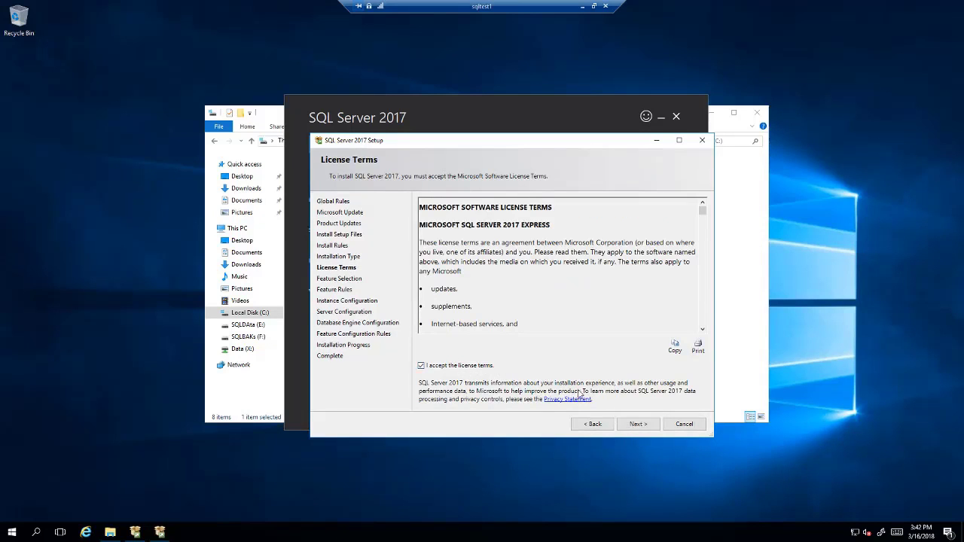
left_click(638, 425)
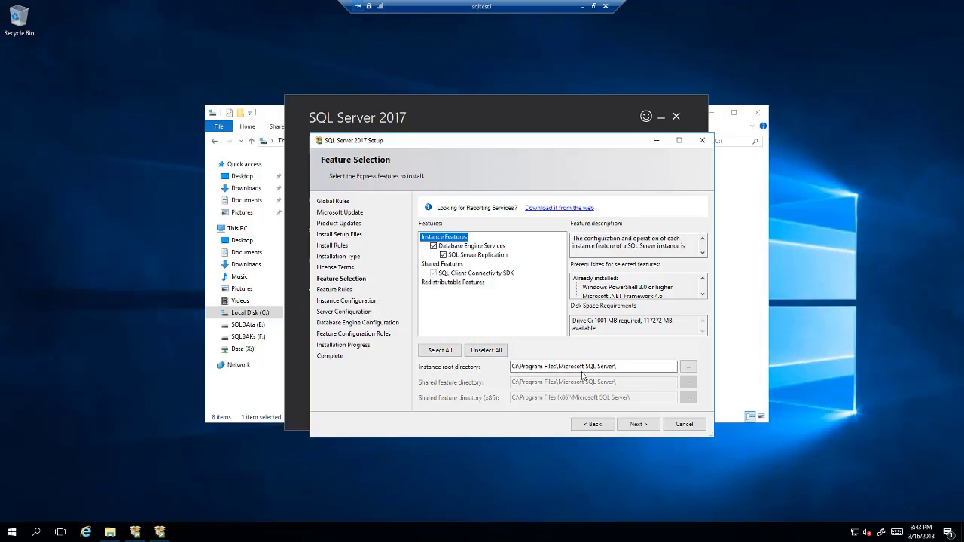
Keep the offered Express features and instance root directory, and choose Default instance in Instance Configuration.
left_click(628, 423)
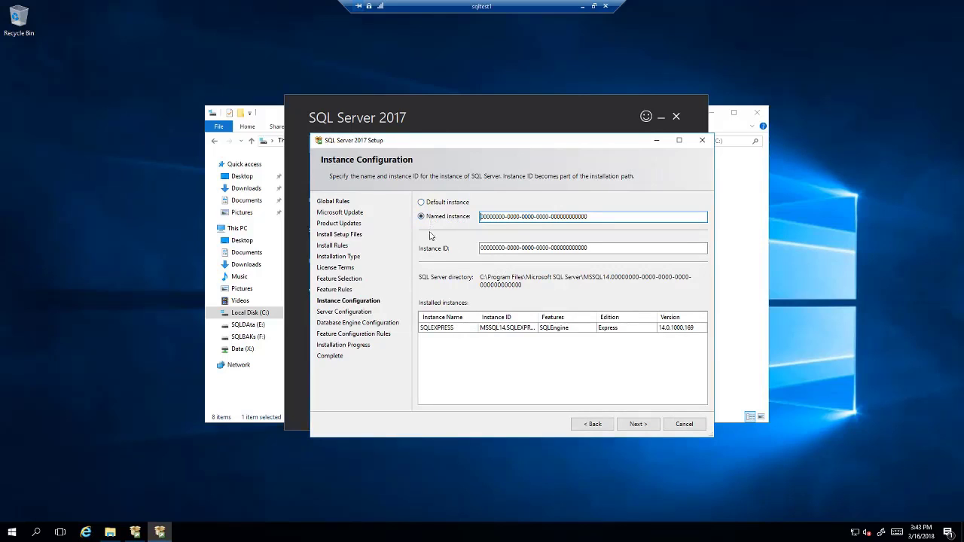
left_click(434, 204)
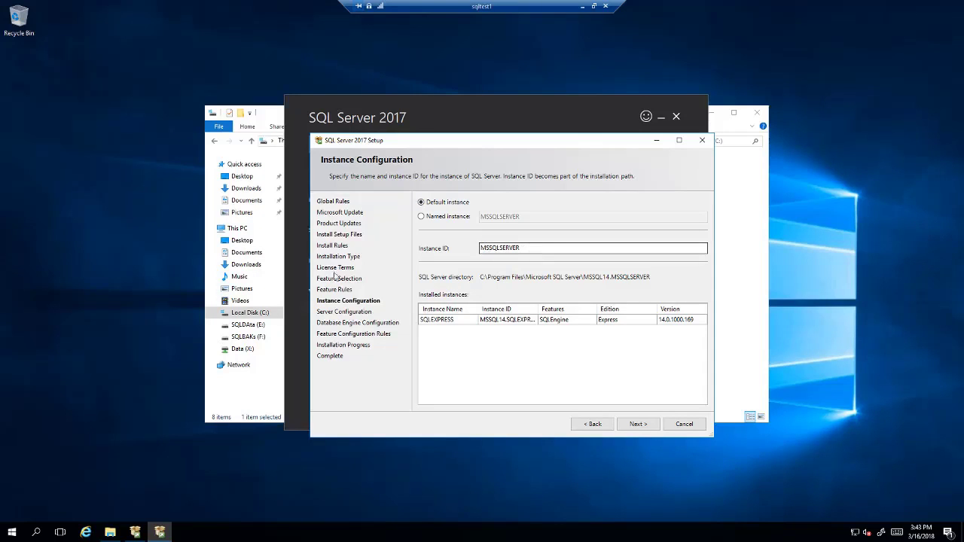
Run ipconfig in a Command Prompt to look up the server's IPv4 address, and minimize the window.
left_click(12, 532)
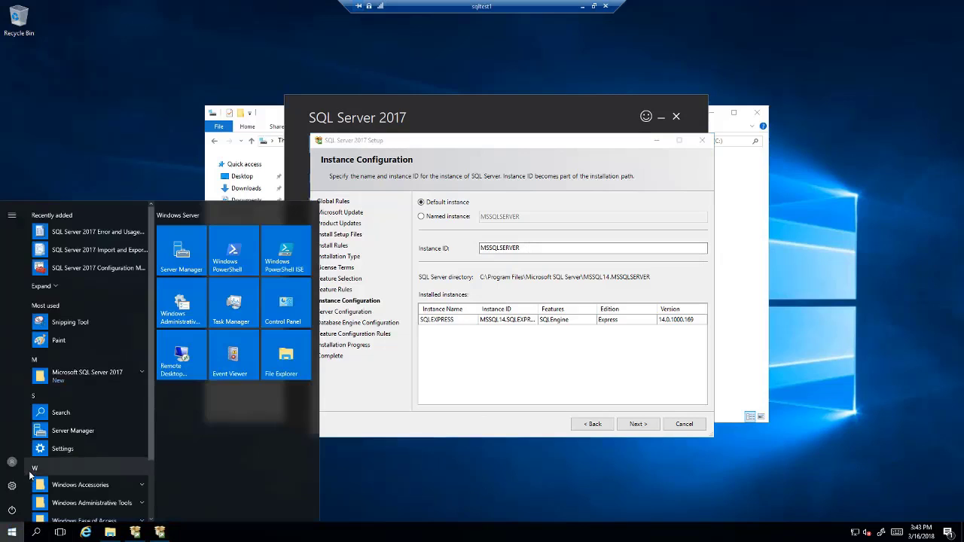
type("c")
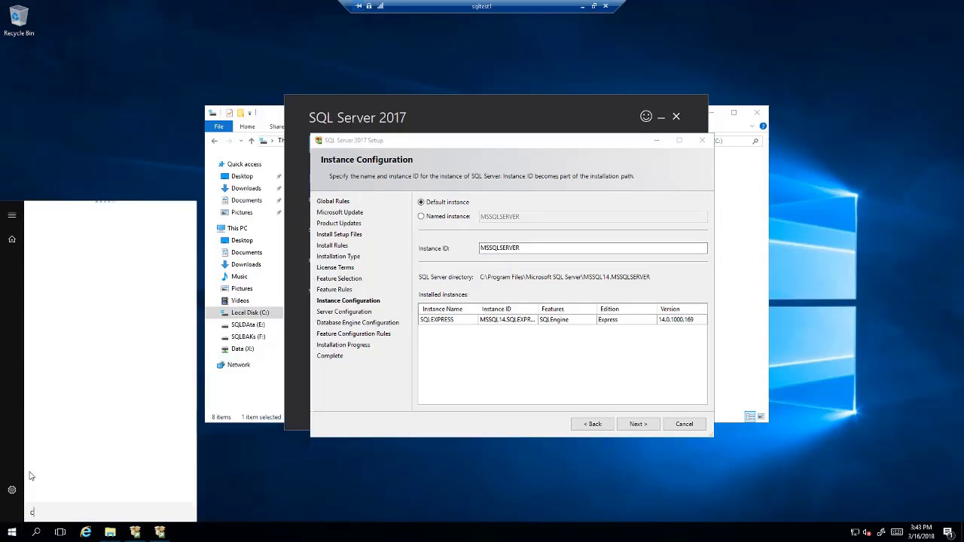
type("md")
key("Return")
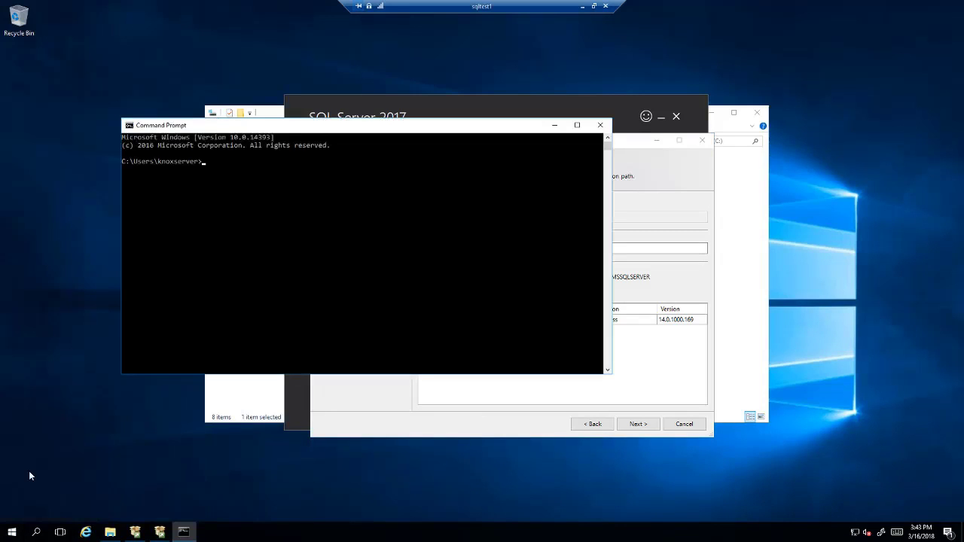
type("ipconfig")
key("Return")
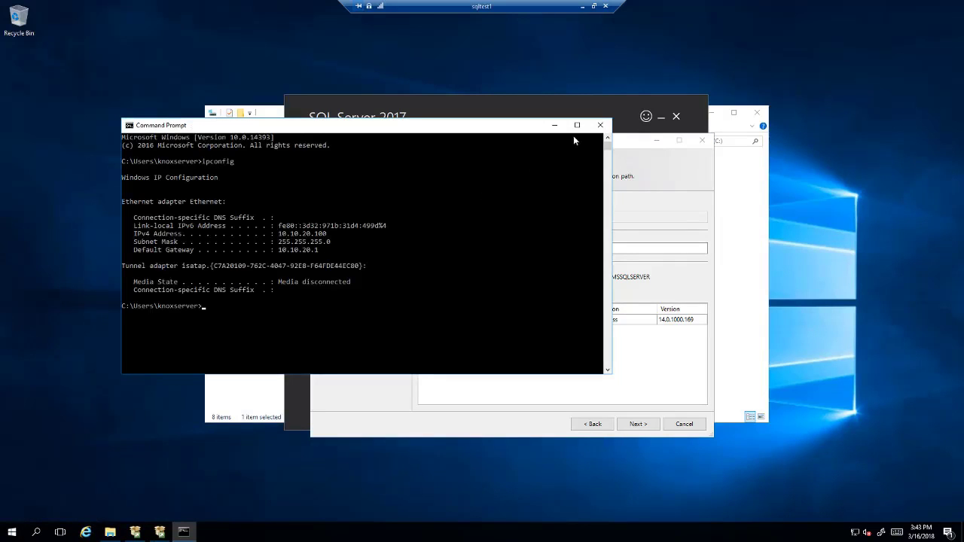
left_click(554, 126)
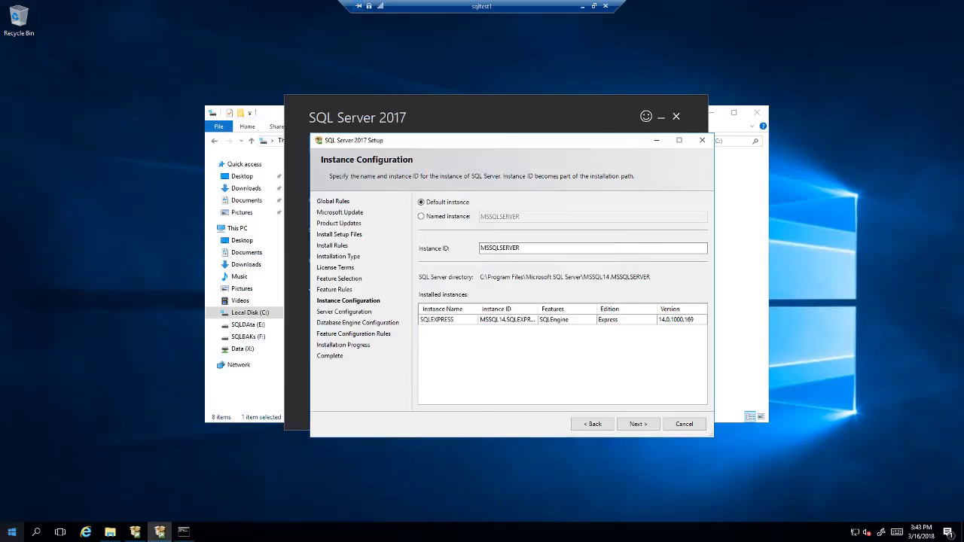
Open a blank Notepad document and move its window down to uncover the Default instance and Named instance options.
key("super")
type("notepad")
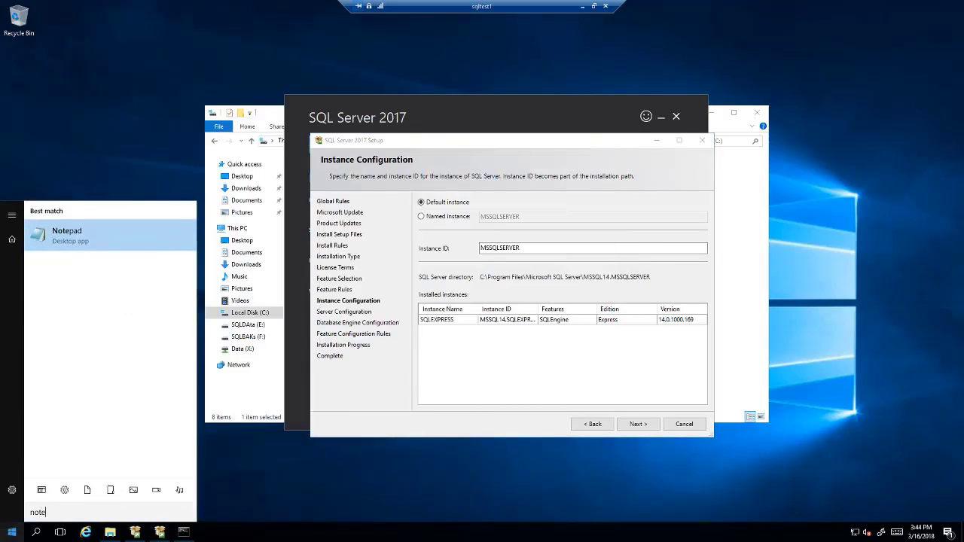
key("Return")
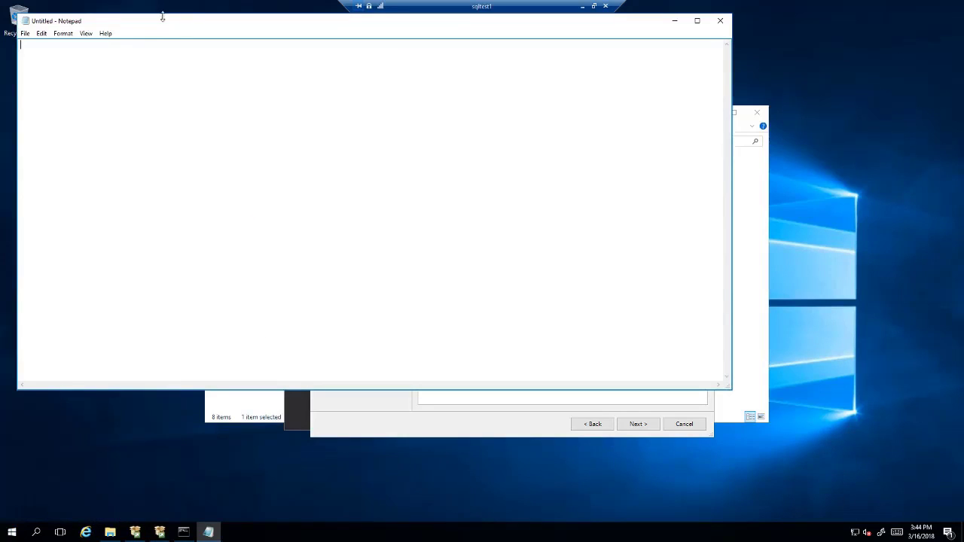
left_click_drag(163, 18, 314, 200)
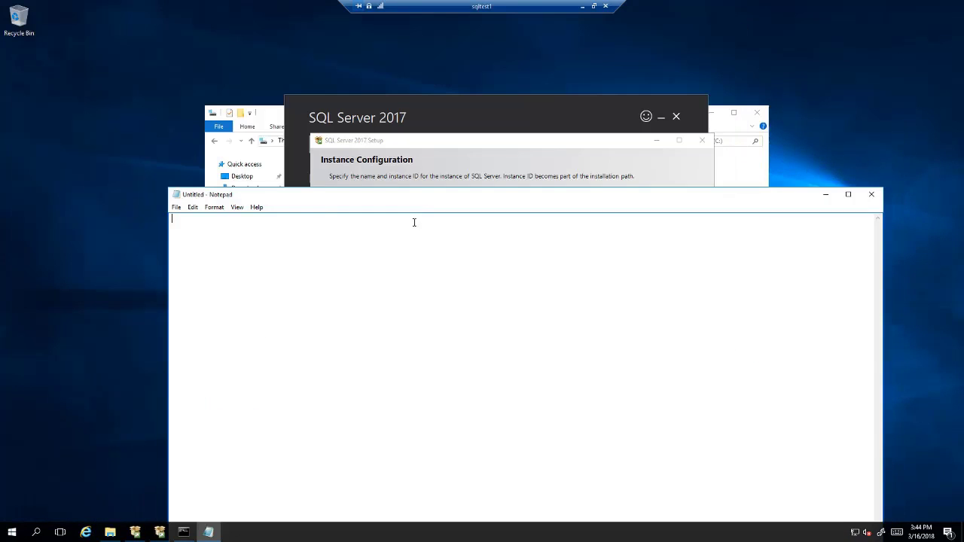
left_click_drag(411, 198, 435, 256)
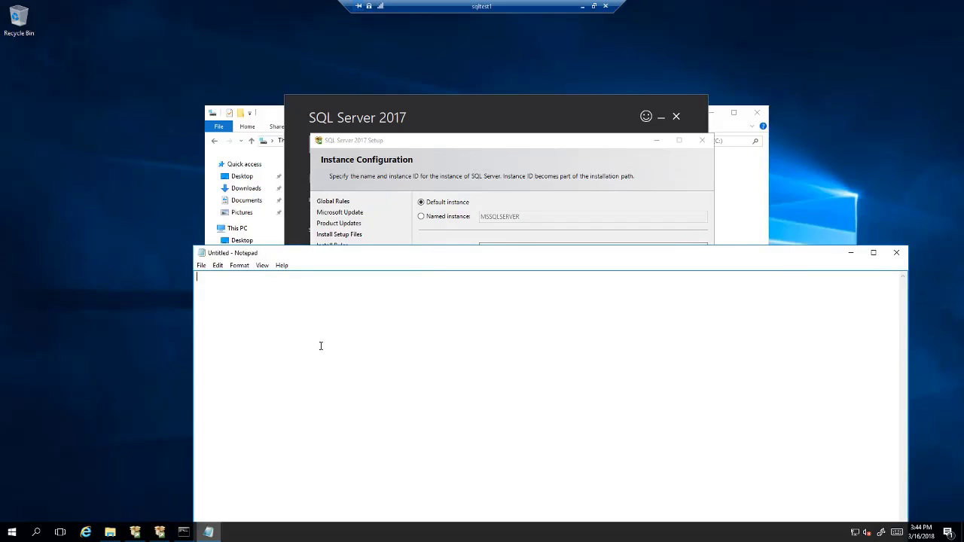
Note 10.10.20.100, 10.10.20.100\INSTANCE1 and 10.10.20.100\INSTANCE2 on separate lines in Notepad, and minimize it.
type("10.10.20.100")
key("Return")
type("10.10.20.100\\INST")
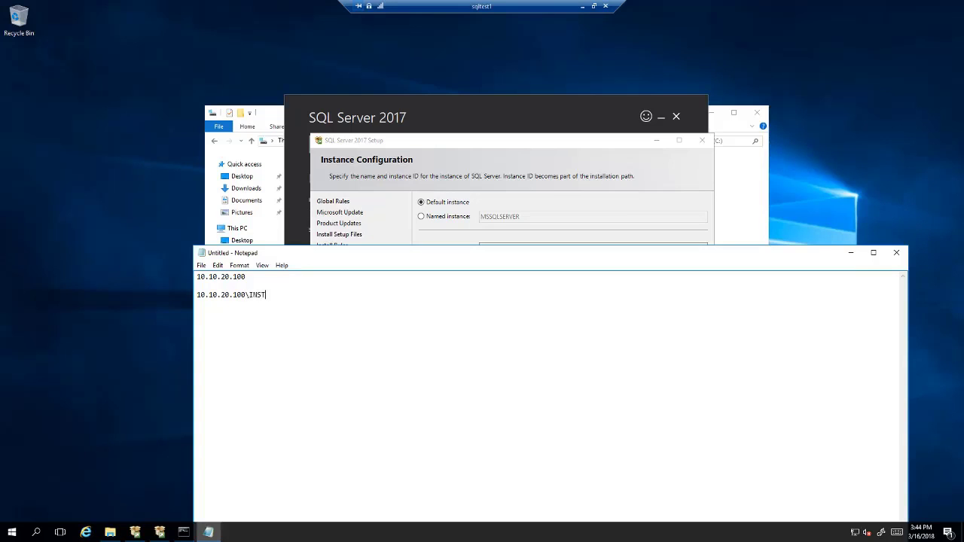
type("ANCE1")
type("10.10.20.100\\INSTANCE2")
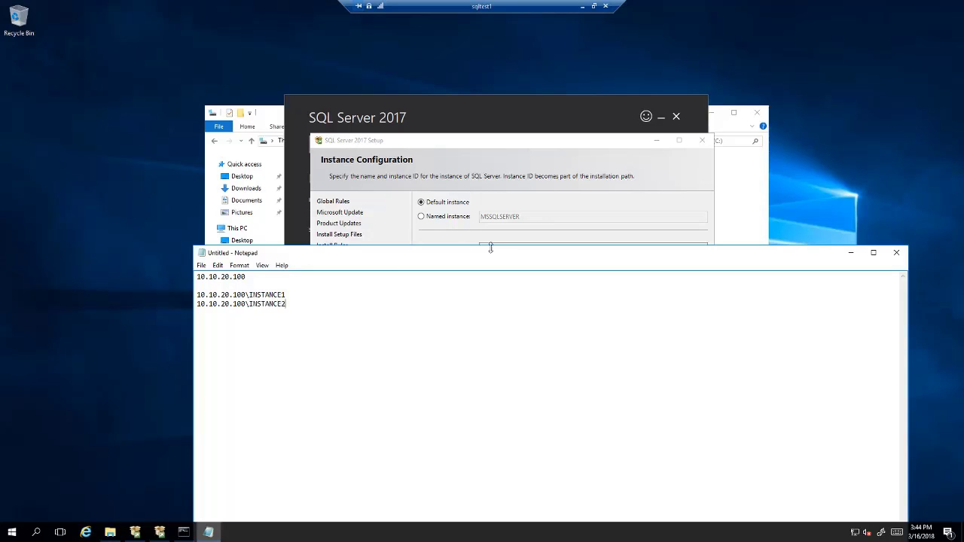
left_click_drag(746, 259, 648, 149)
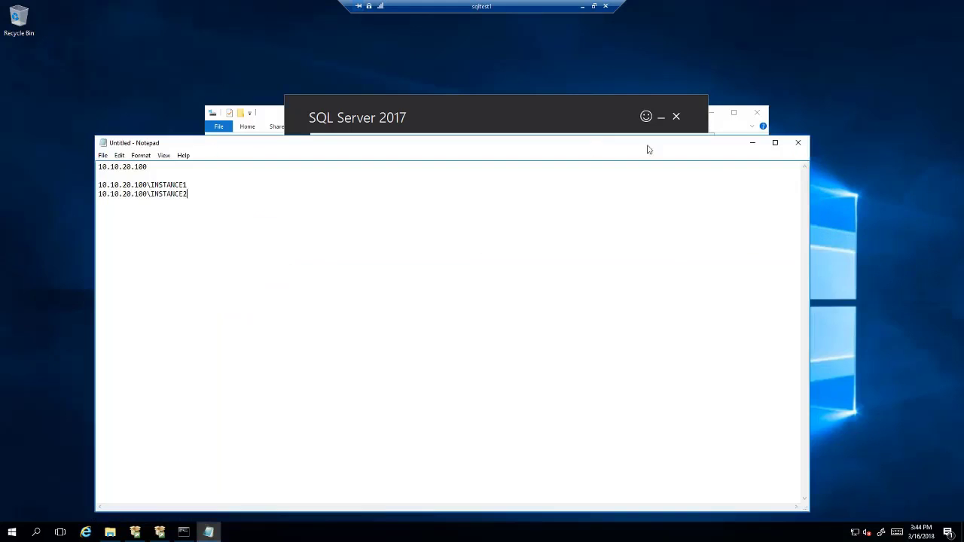
left_click(752, 142)
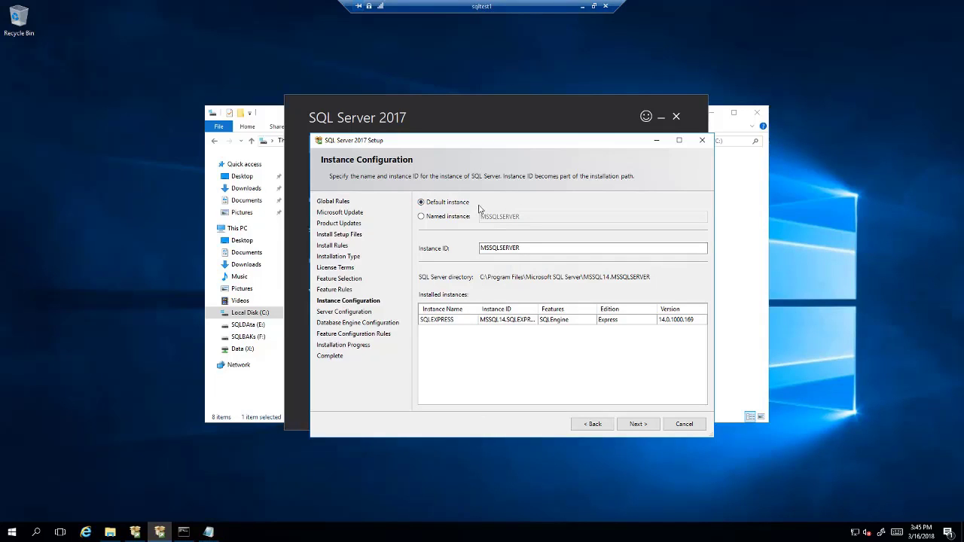
Keep the instance ID MSSQLSERVER for the default instance and advance to Server Configuration.
left_click(491, 251)
left_click(593, 424)
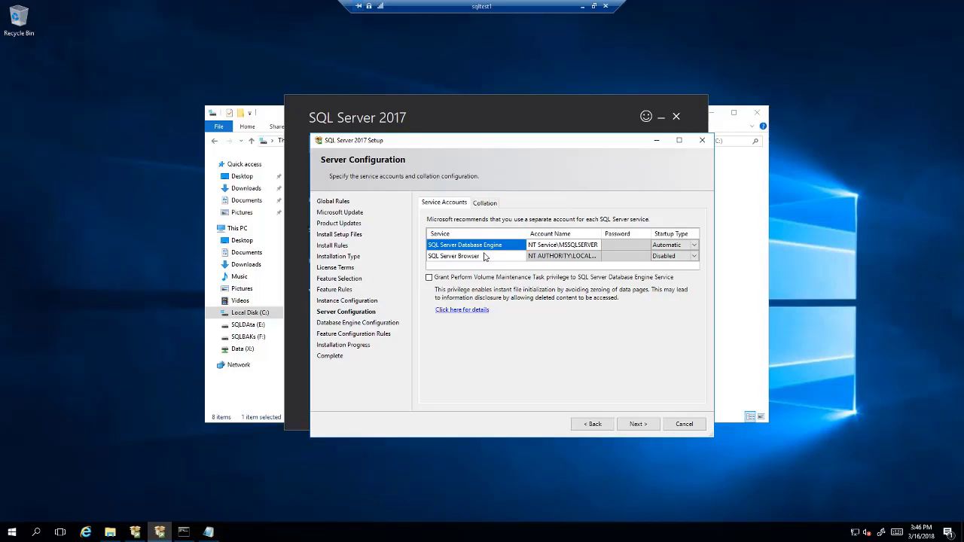
Browse for another SQL Server Database Engine service account and set the search location to stormwind.systems.
left_click(563, 245)
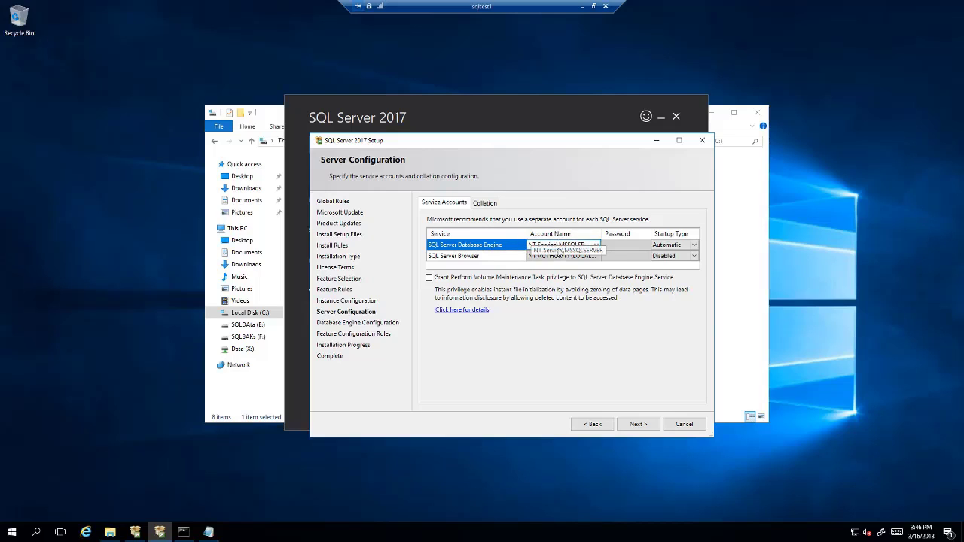
left_click(560, 256)
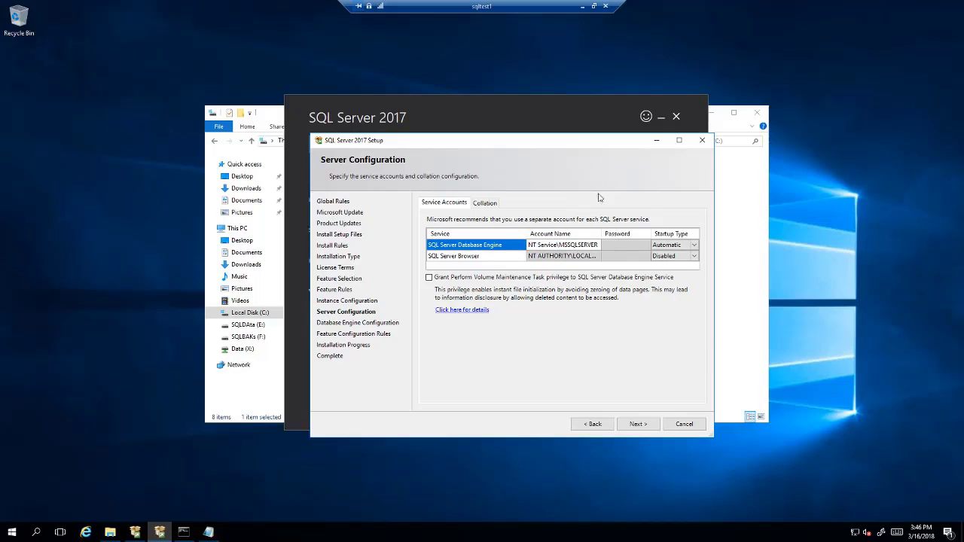
left_click(597, 245)
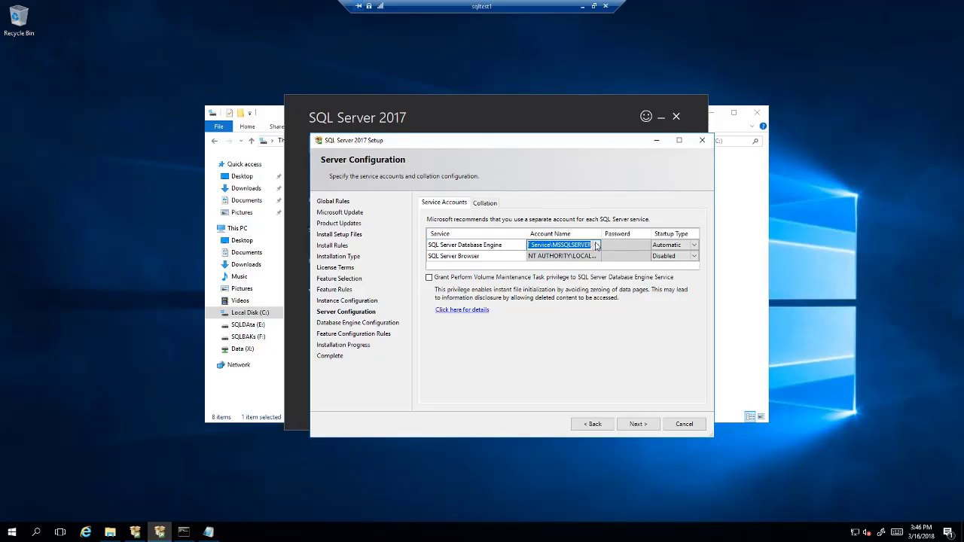
left_click(595, 246)
left_click(571, 264)
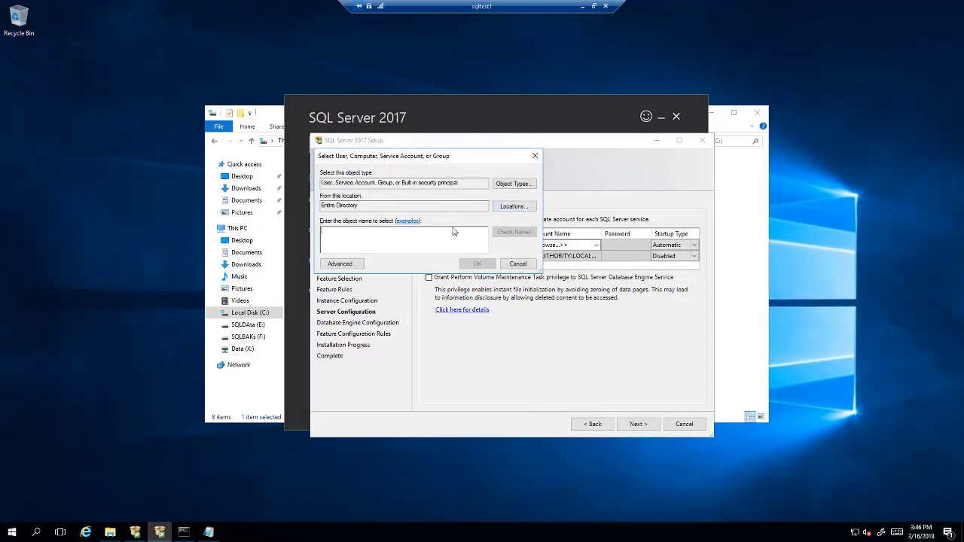
left_click(513, 206)
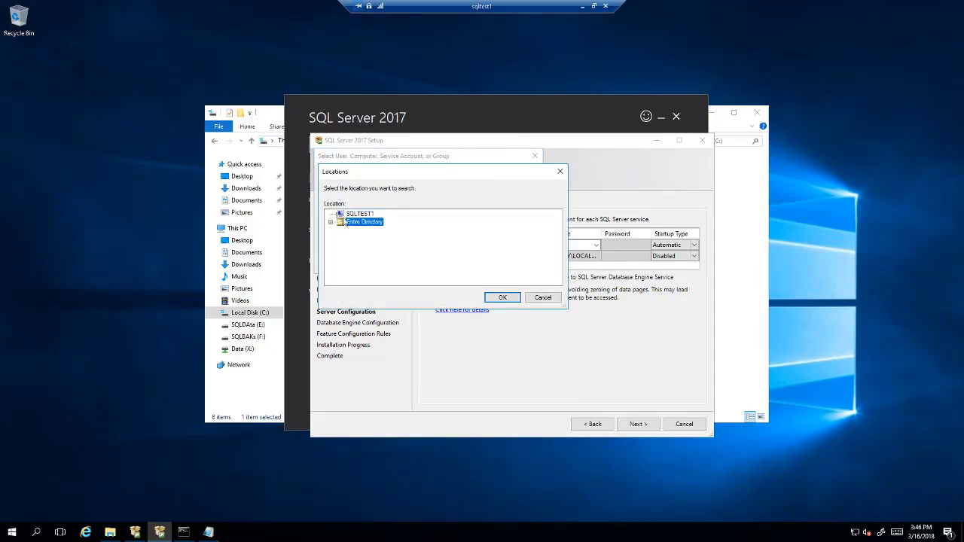
left_click(367, 231)
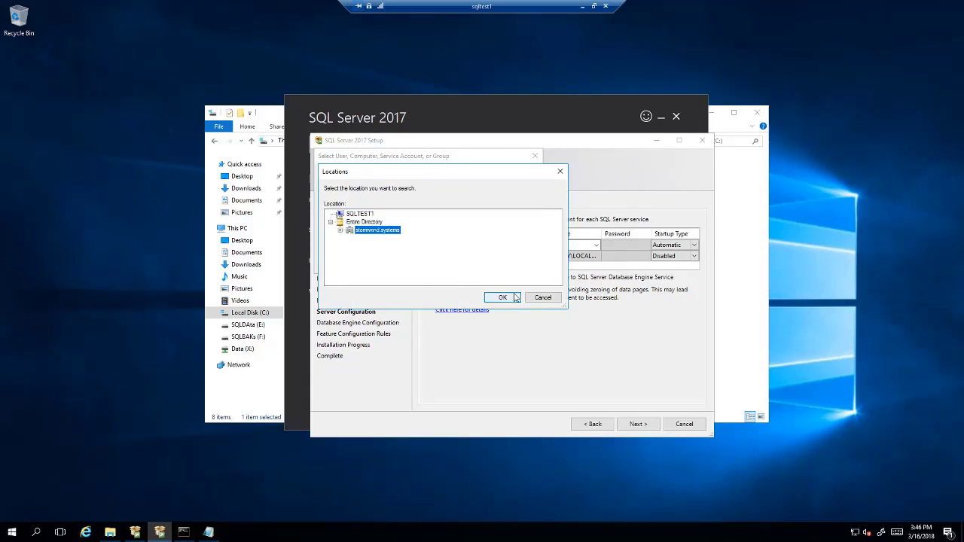
left_click(502, 297)
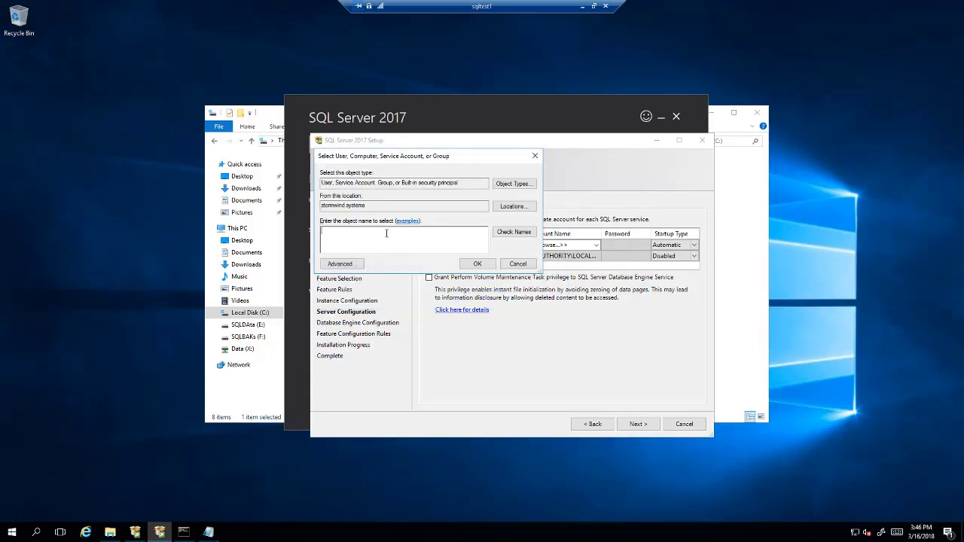
Look up the domain account by name and assign the first matching account to the SQL Server Database Engine service.
type("knox")
left_click(513, 234)
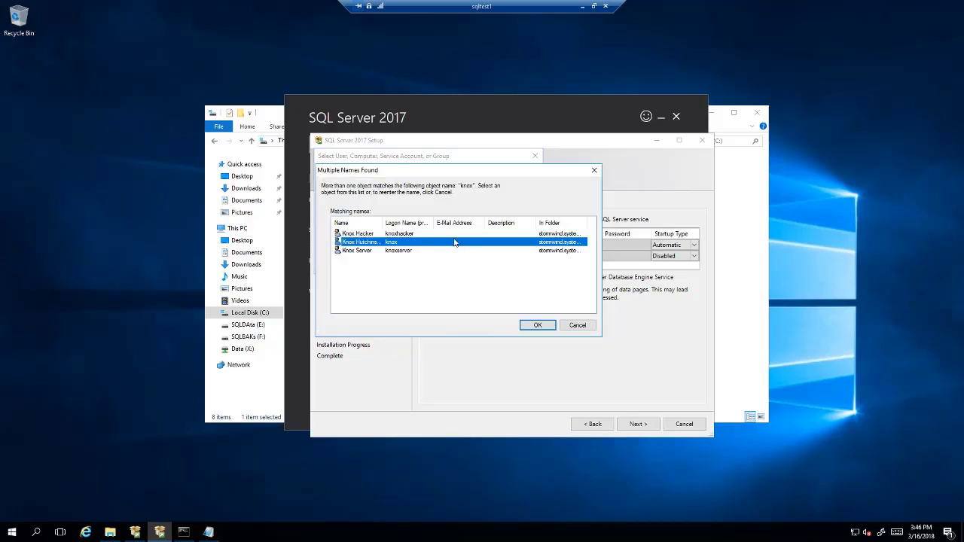
left_click(369, 235)
left_click(537, 325)
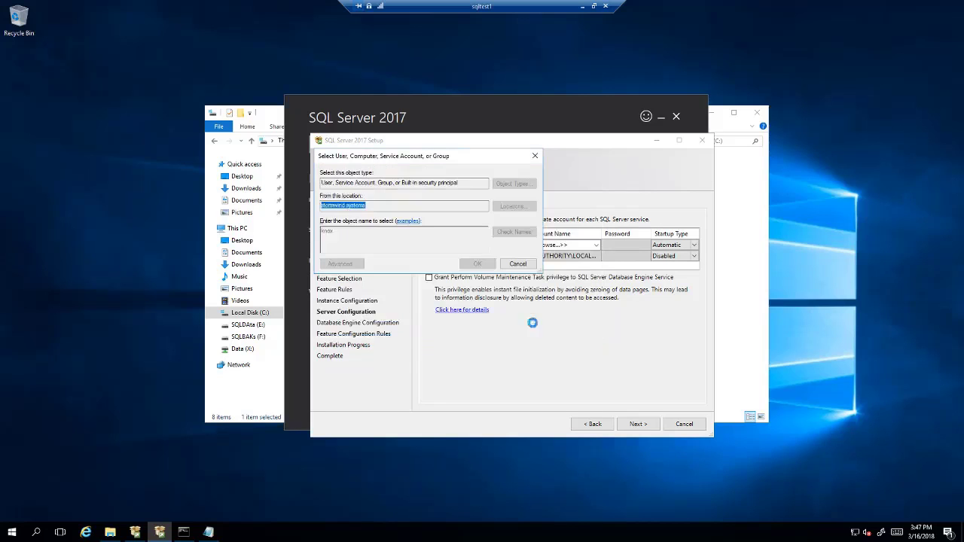
left_click(477, 265)
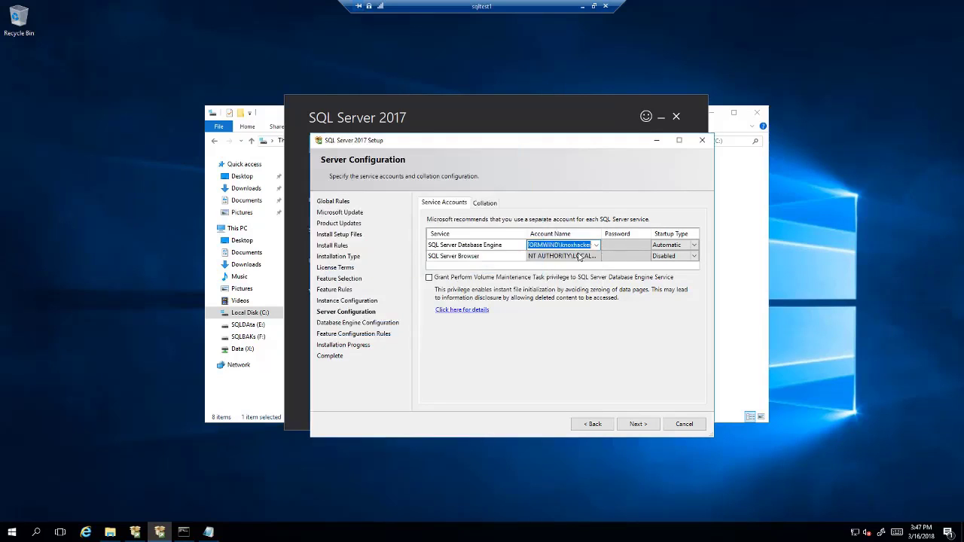
Enter the account password for the SQL Server Database Engine service account.
left_click(621, 245)
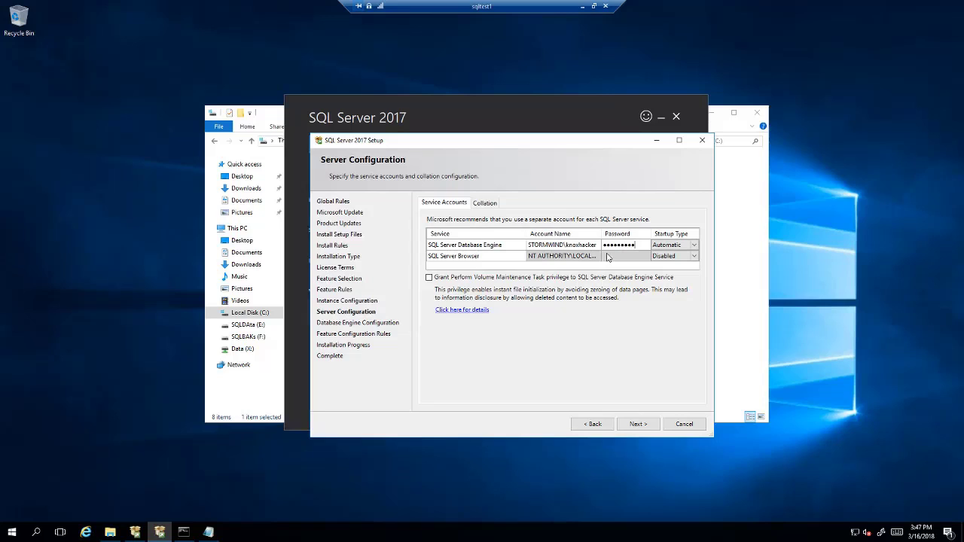
left_click(571, 249)
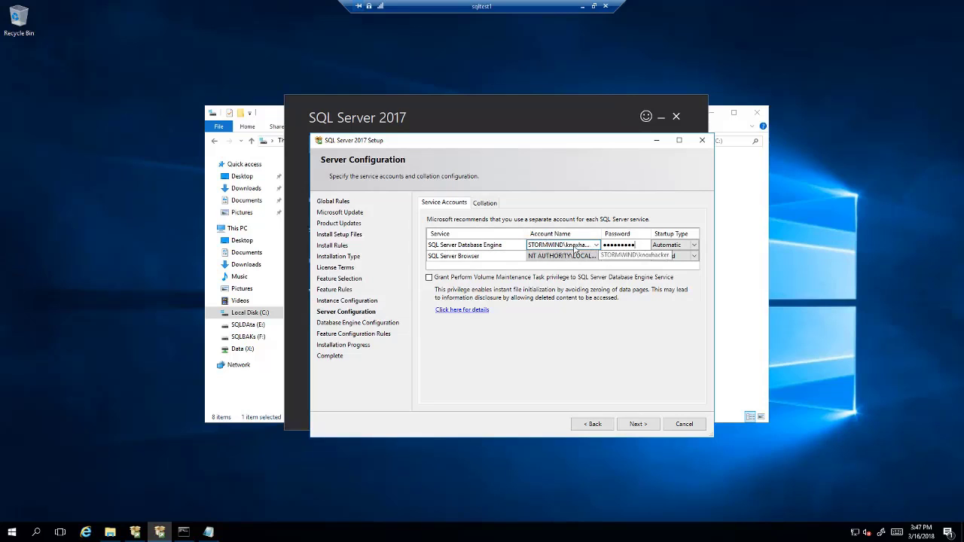
left_click(645, 248)
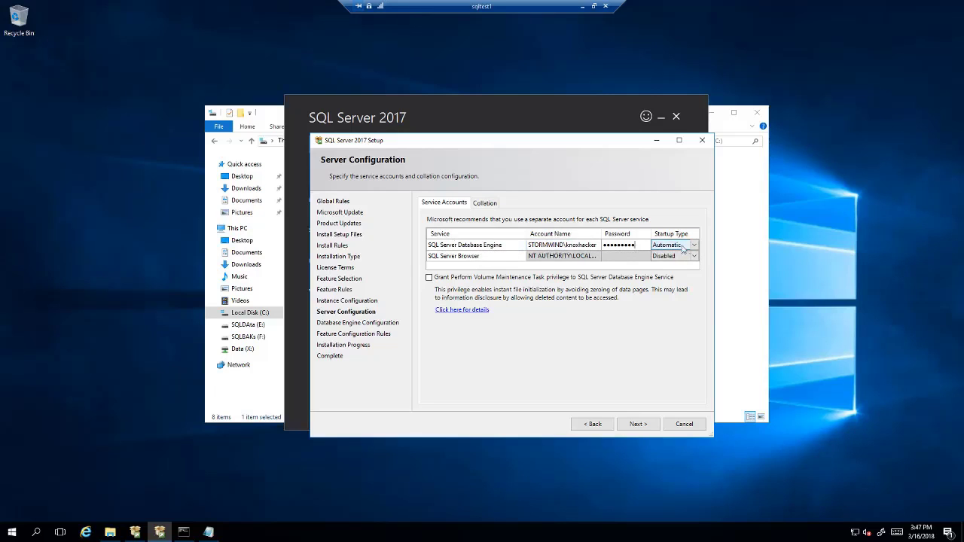
Keep the Database Engine's startup type as Automatic and set SQL Server Browser's startup type to Automatic.
left_click(684, 246)
left_click(682, 253)
left_click(694, 256)
left_click(694, 257)
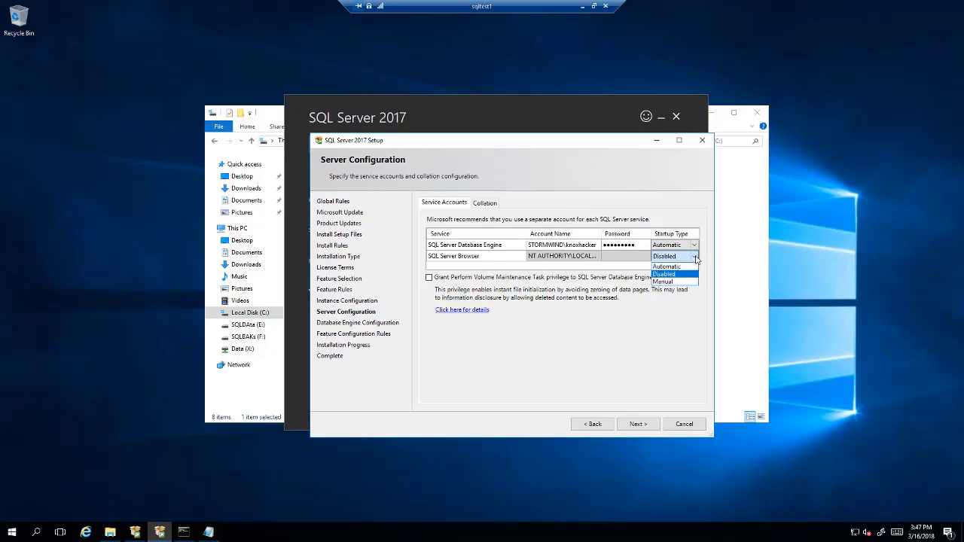
left_click(666, 267)
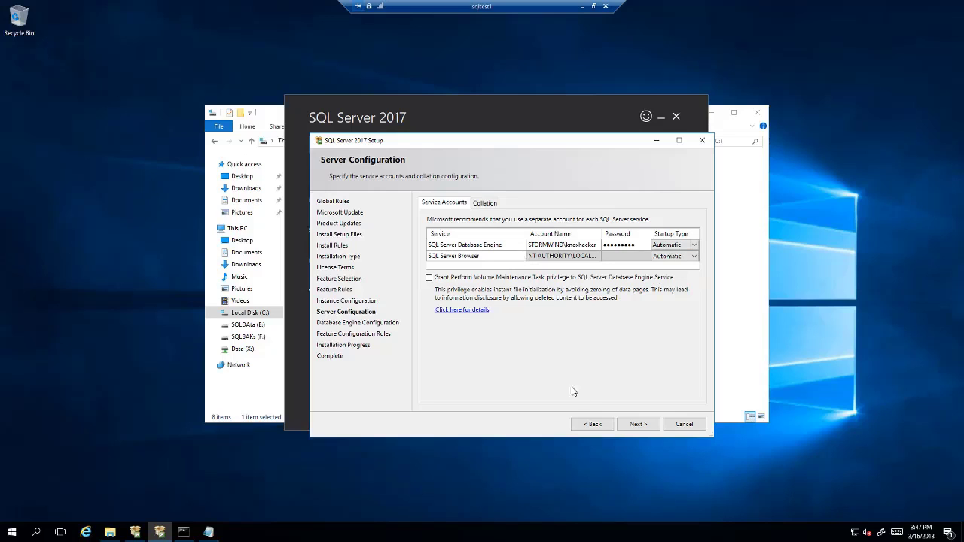
Accept the service configuration, and check the dialog for adding SQL Server administrators without adding anyone.
left_click(635, 426)
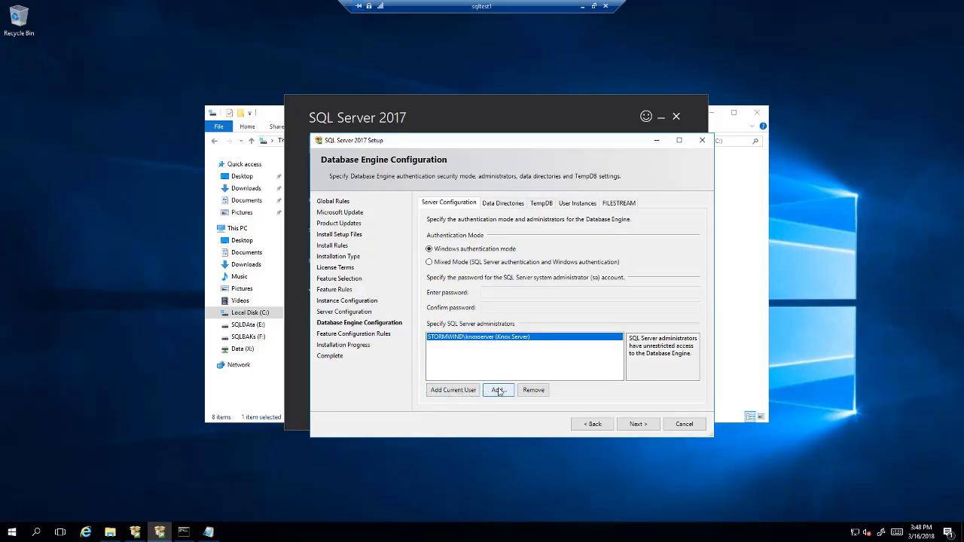
left_click(498, 389)
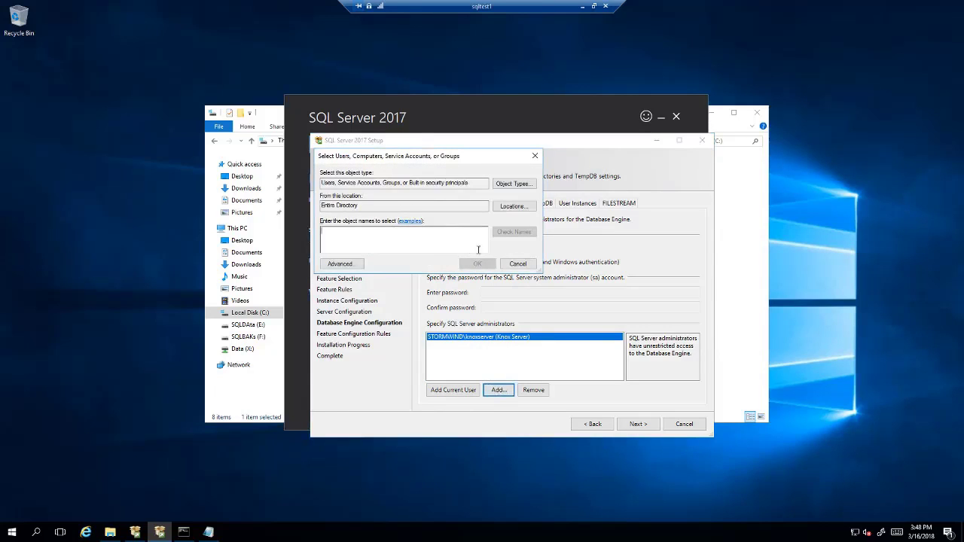
left_click(518, 264)
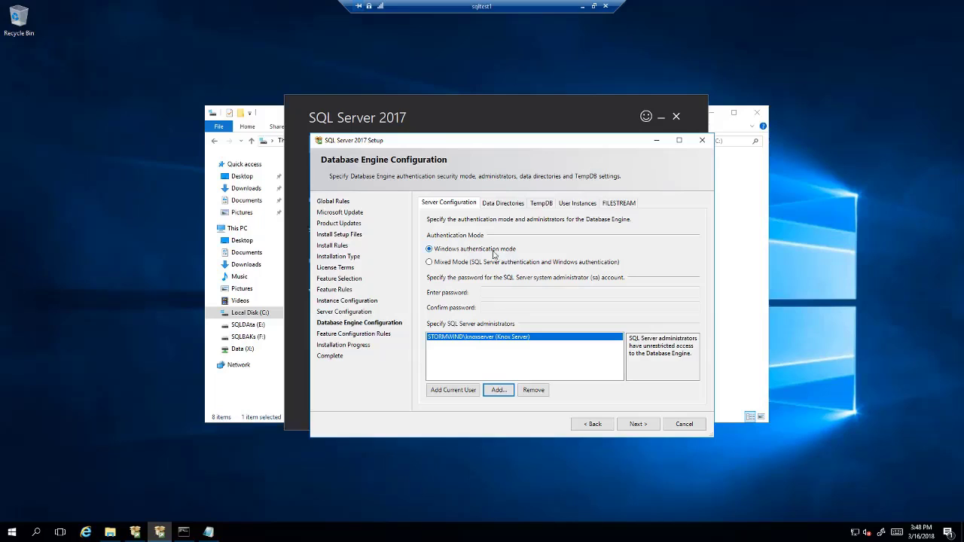
Try Mixed Mode authentication with its sa password fields, and return to Windows authentication mode.
left_click(486, 265)
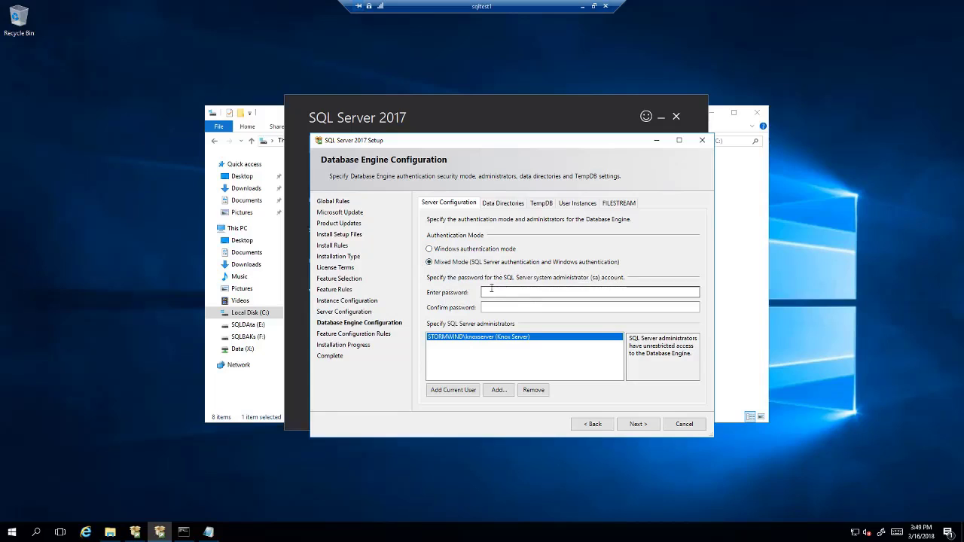
left_click(599, 292)
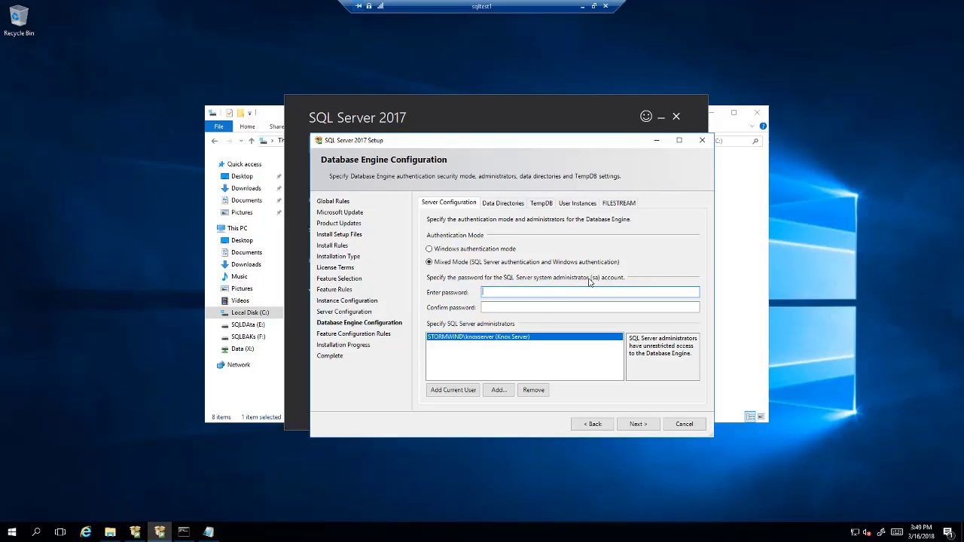
left_click(493, 249)
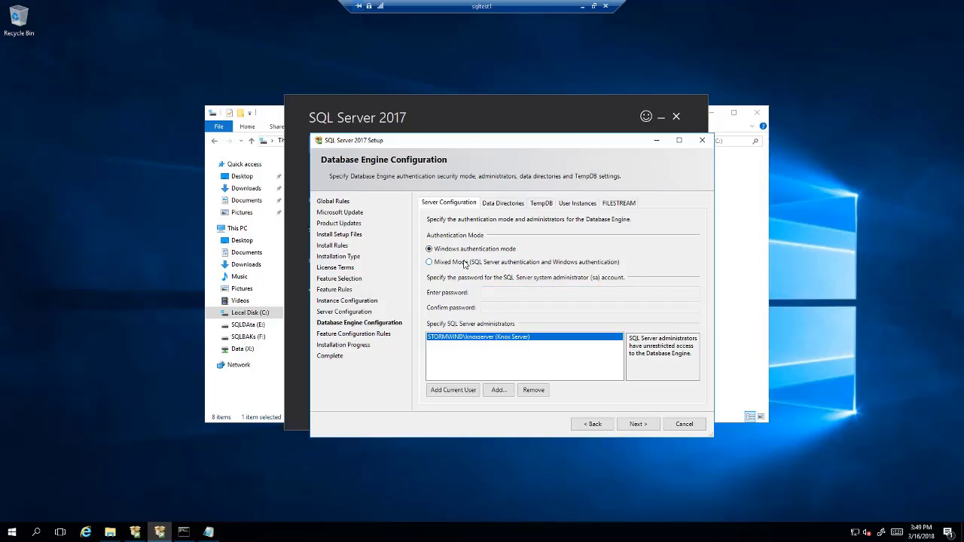
left_click(464, 263)
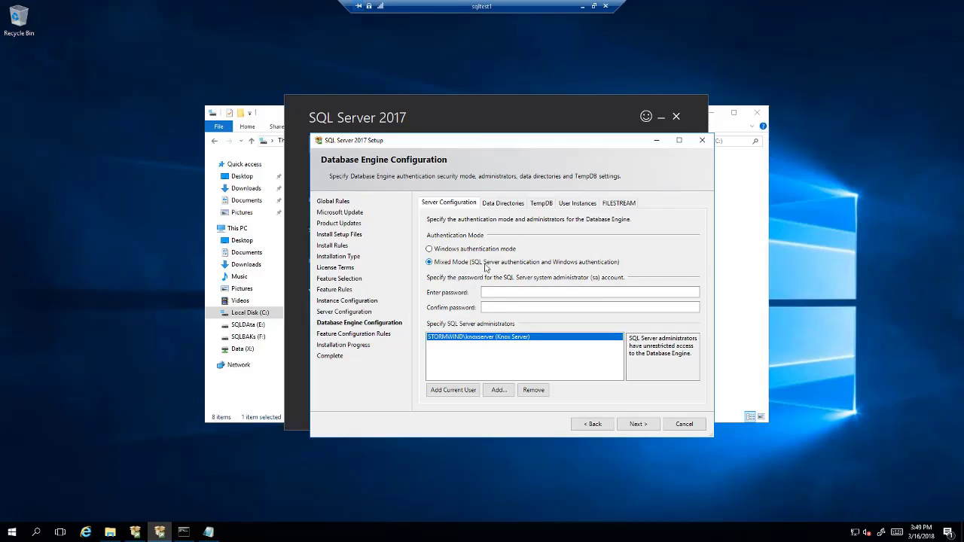
left_click(572, 291)
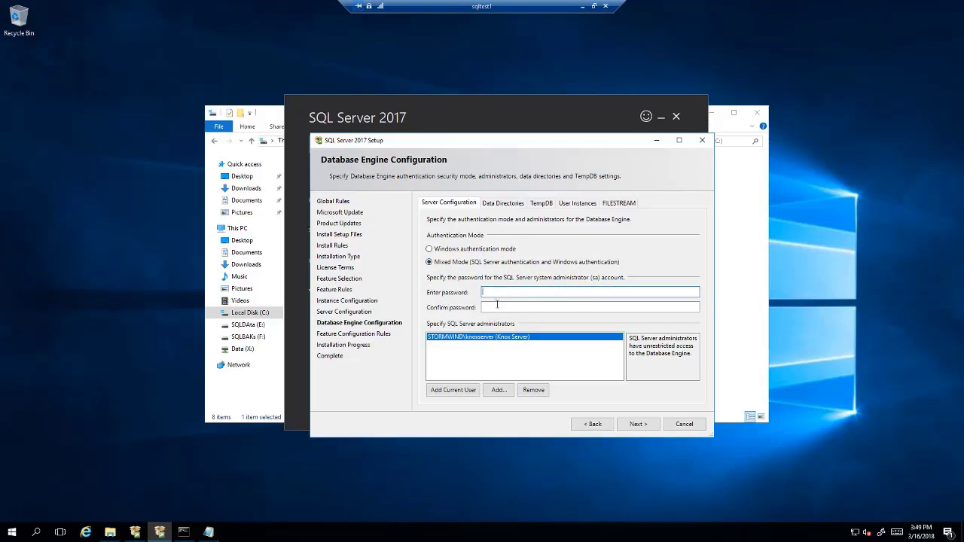
left_click(497, 305)
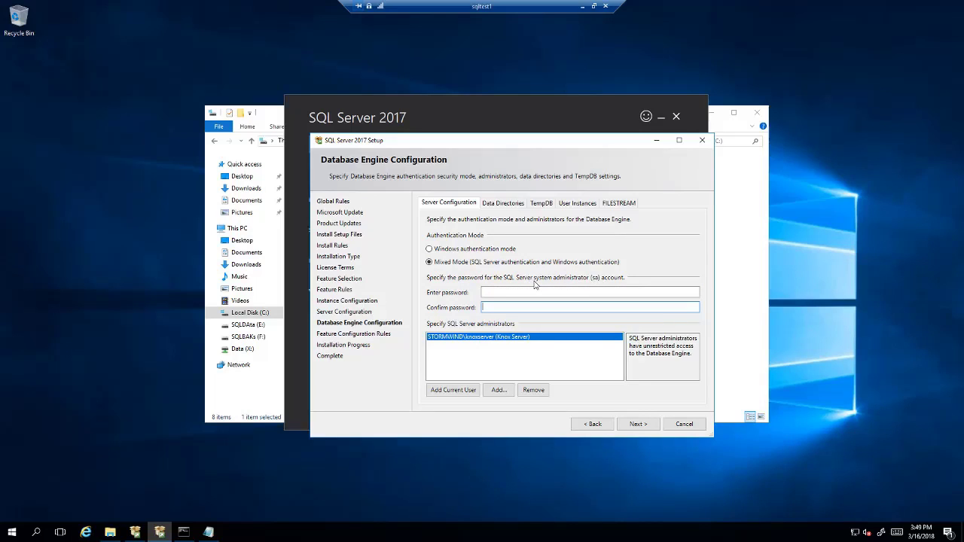
left_click(486, 250)
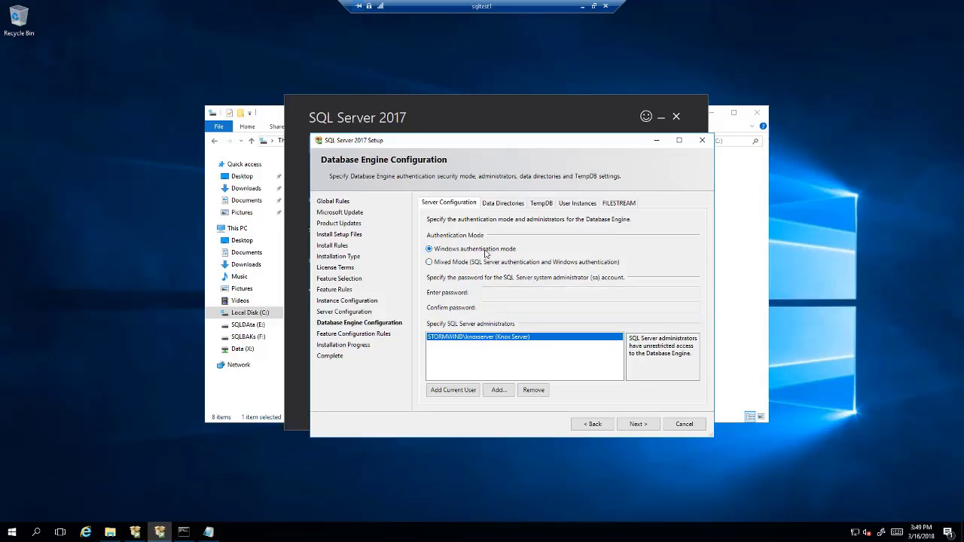
Create a folder named Databases on the SQLDAta (E:) drive and use it as the user database directory.
left_click(503, 205)
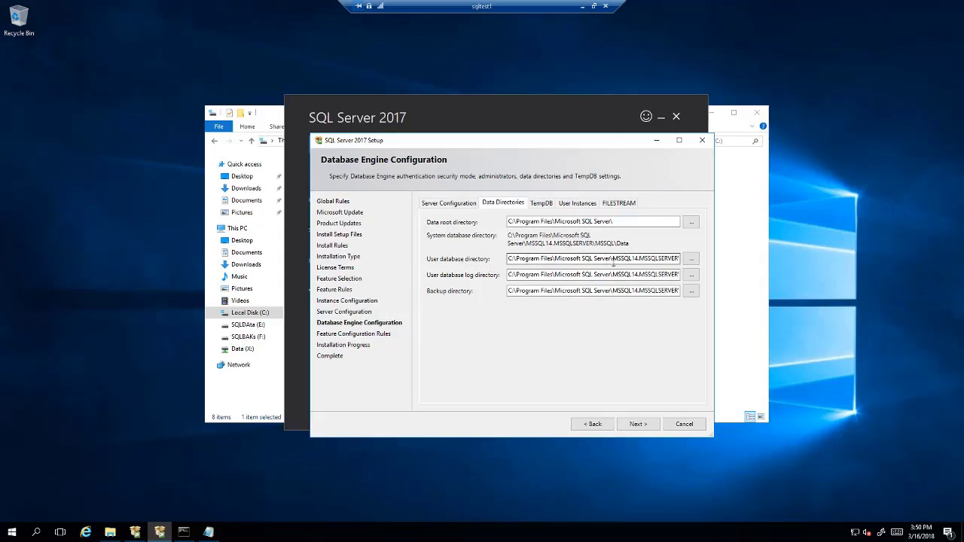
left_click(692, 259)
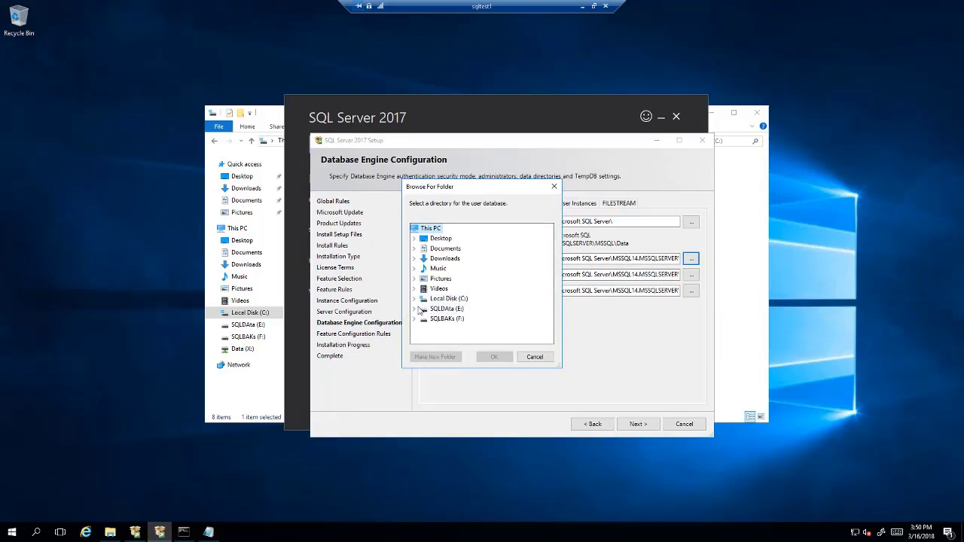
left_click(448, 311)
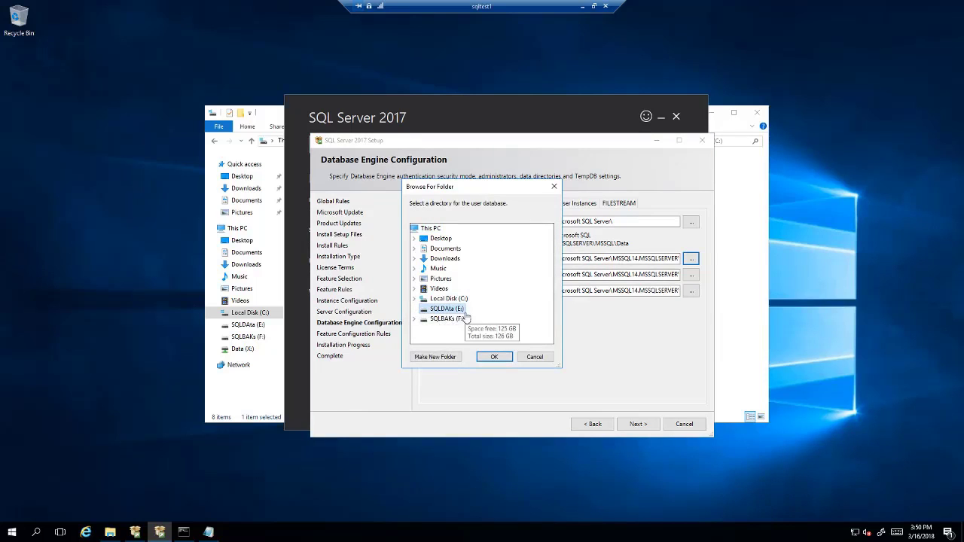
left_click(448, 357)
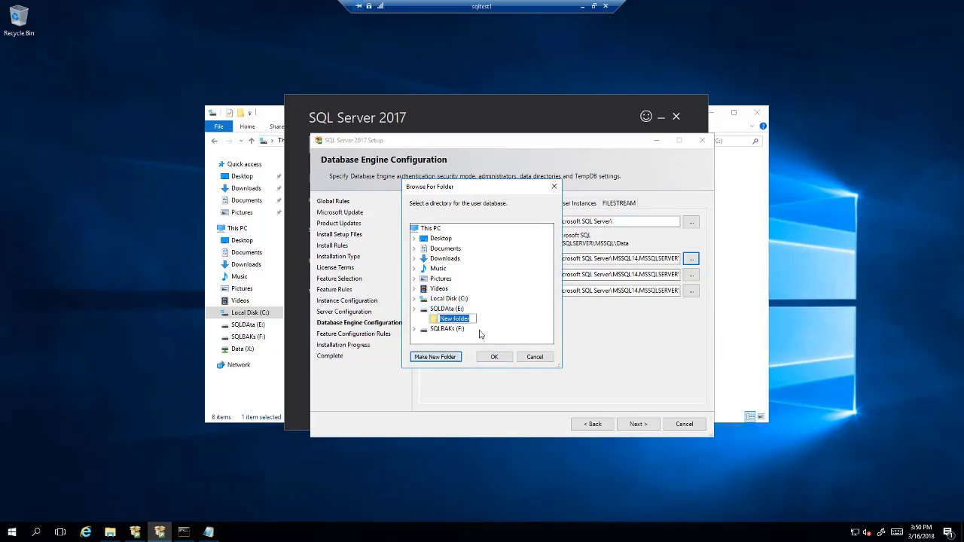
type("Databases")
key("Return")
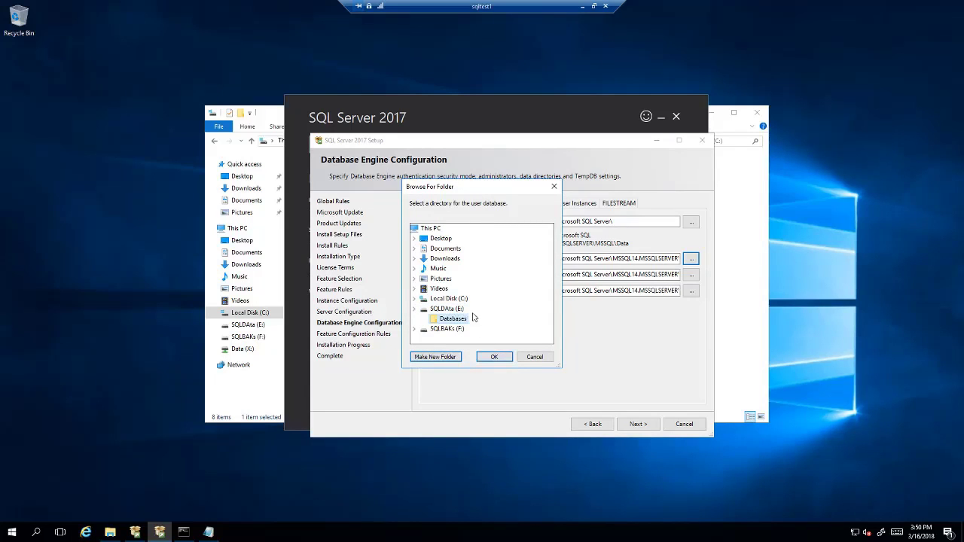
left_click(482, 357)
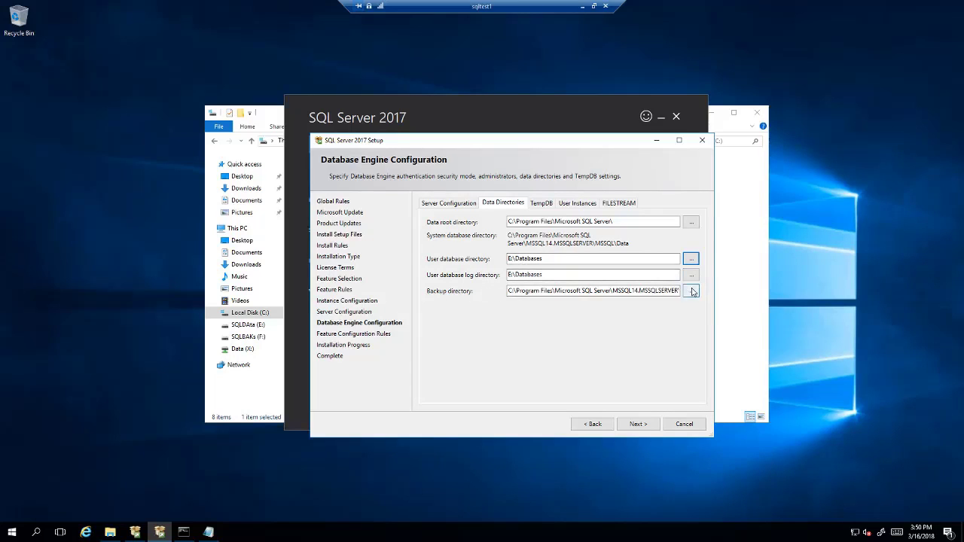
Create a folder named Backups on the SQLBAKs (F:) drive and use it as the backup directory.
left_click(691, 291)
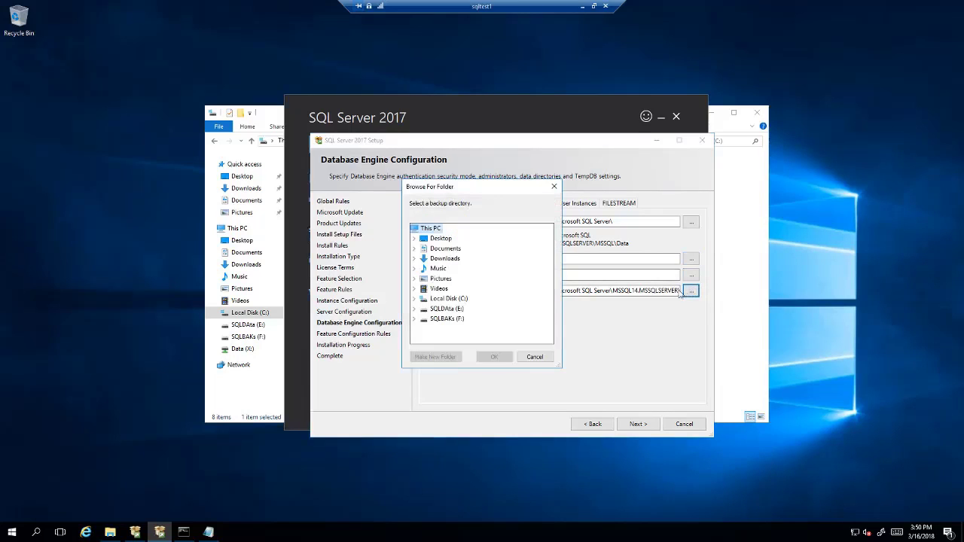
left_click(447, 319)
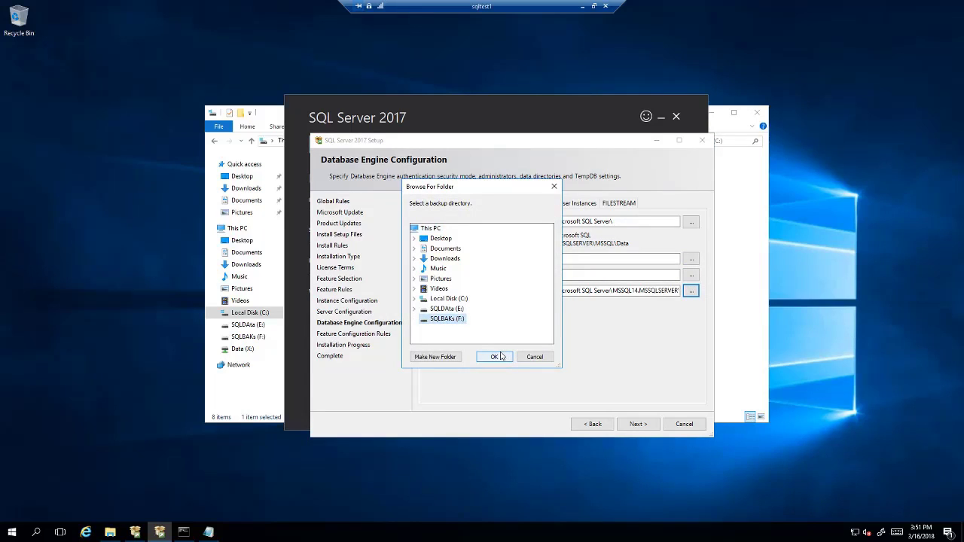
double_click(449, 299)
left_click_drag(553, 318, 550, 340)
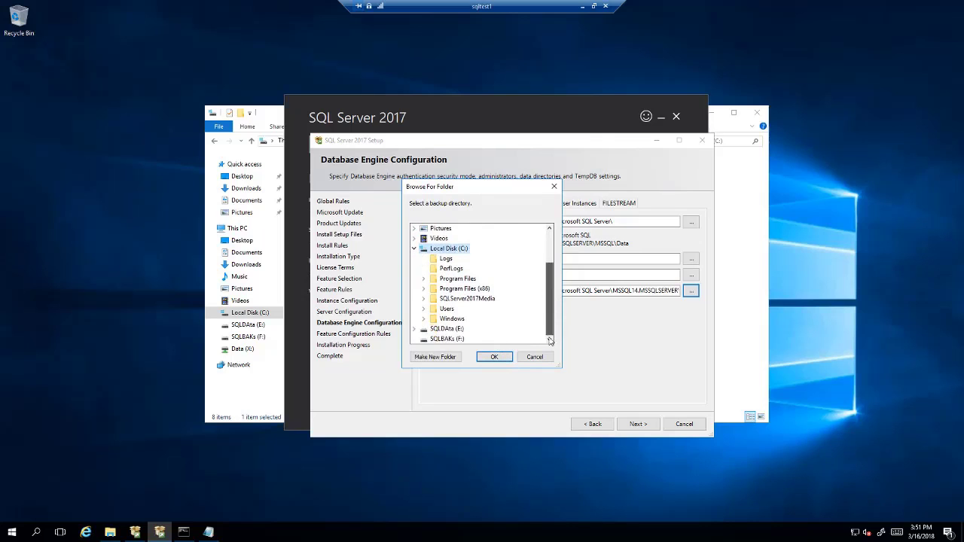
left_click(439, 329)
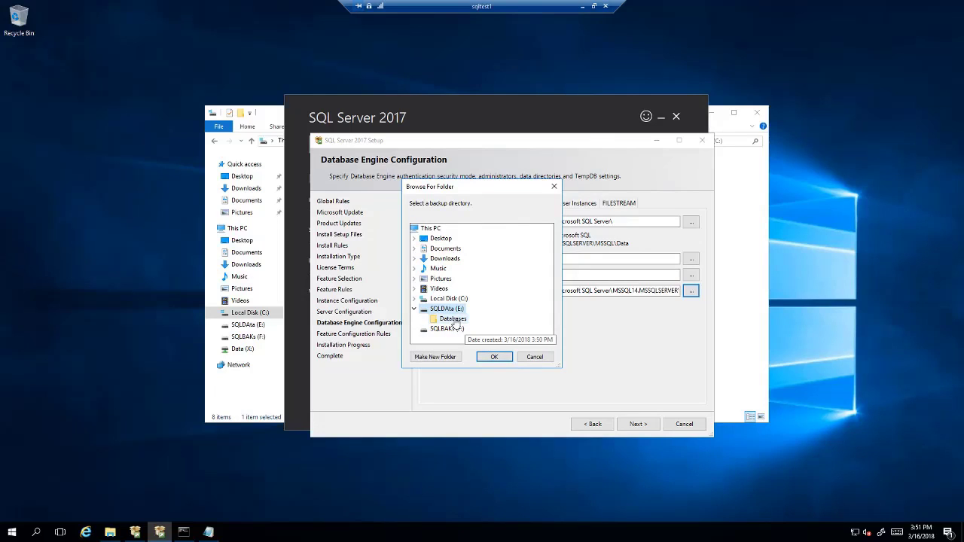
left_click(445, 329)
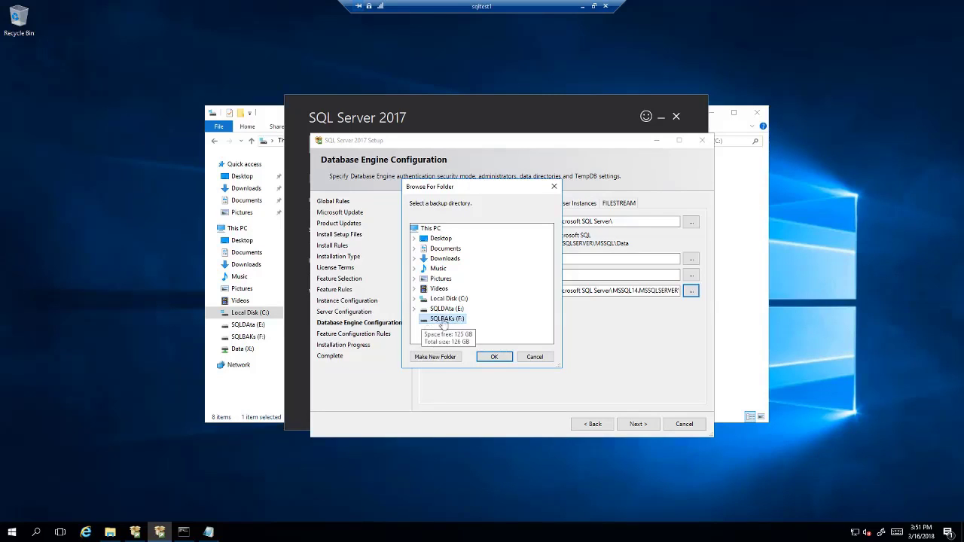
left_click(440, 358)
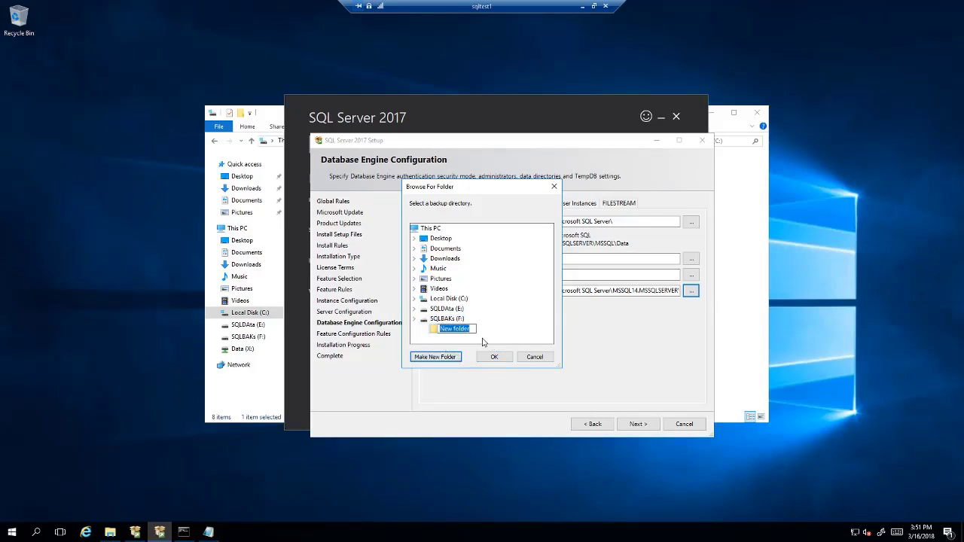
type("Backups")
key("Return")
left_click(494, 358)
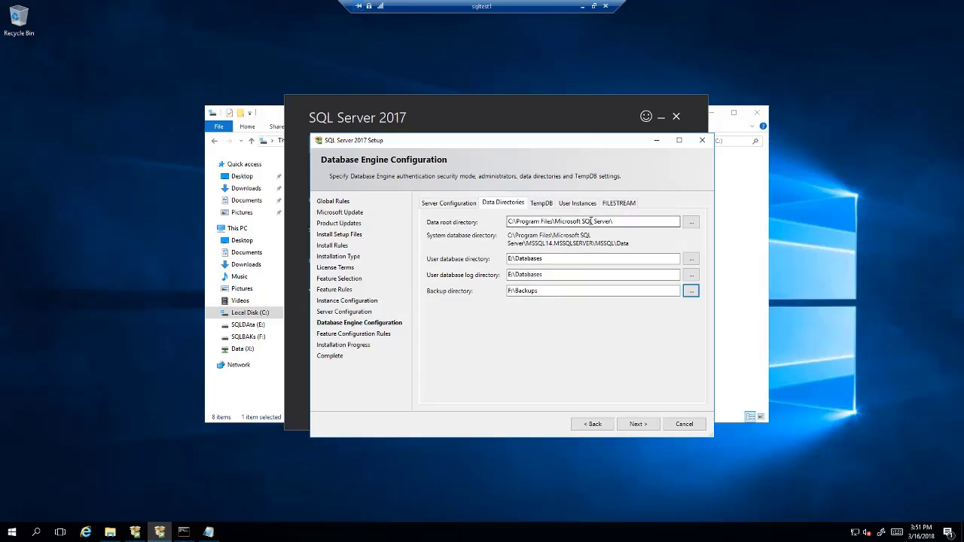
Review the Database Engine's TempDB, user instance, FILESTREAM, authentication and data directory settings.
left_click(541, 205)
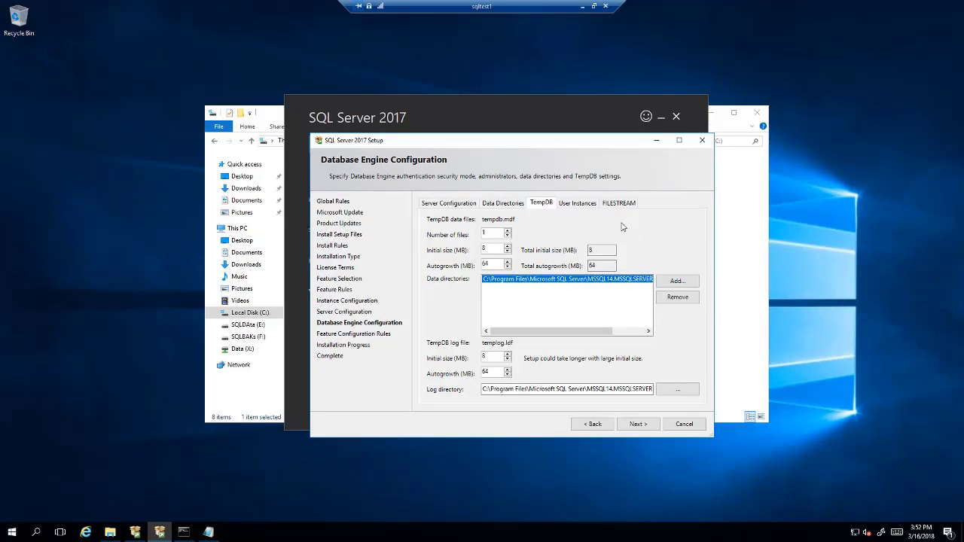
left_click(569, 205)
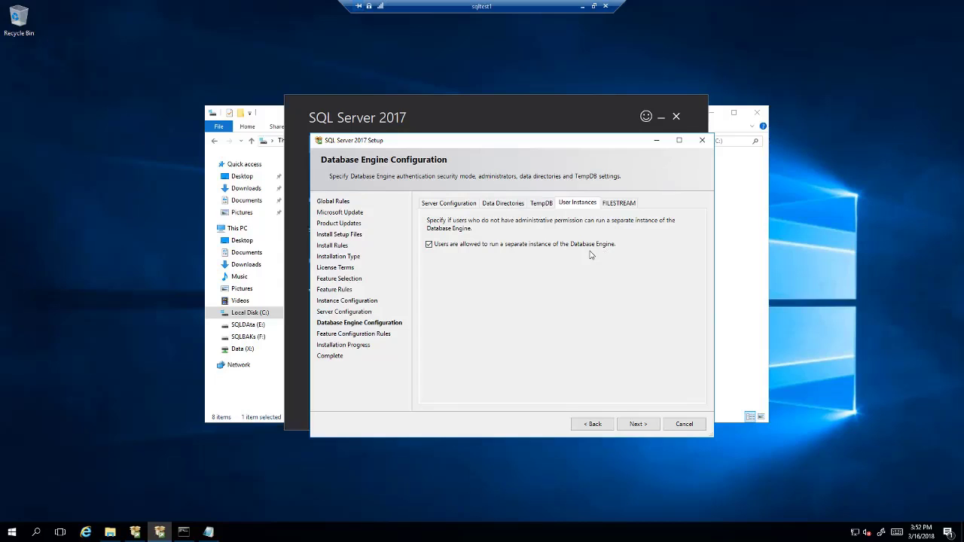
left_click(614, 202)
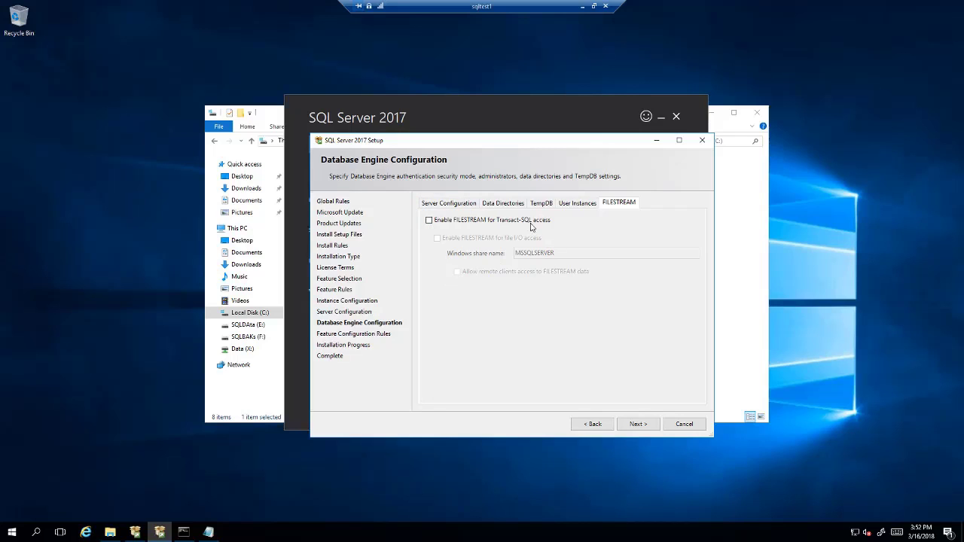
left_click(438, 203)
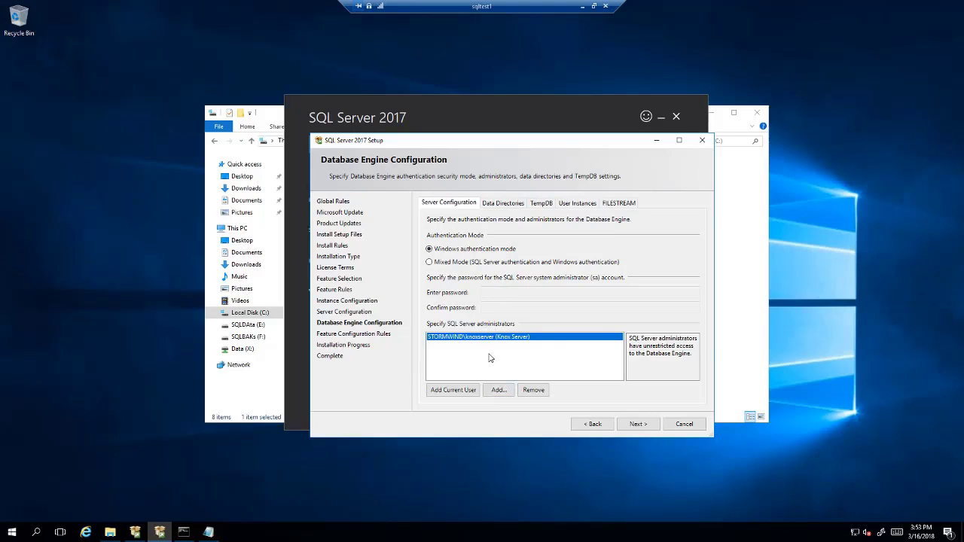
left_click(504, 203)
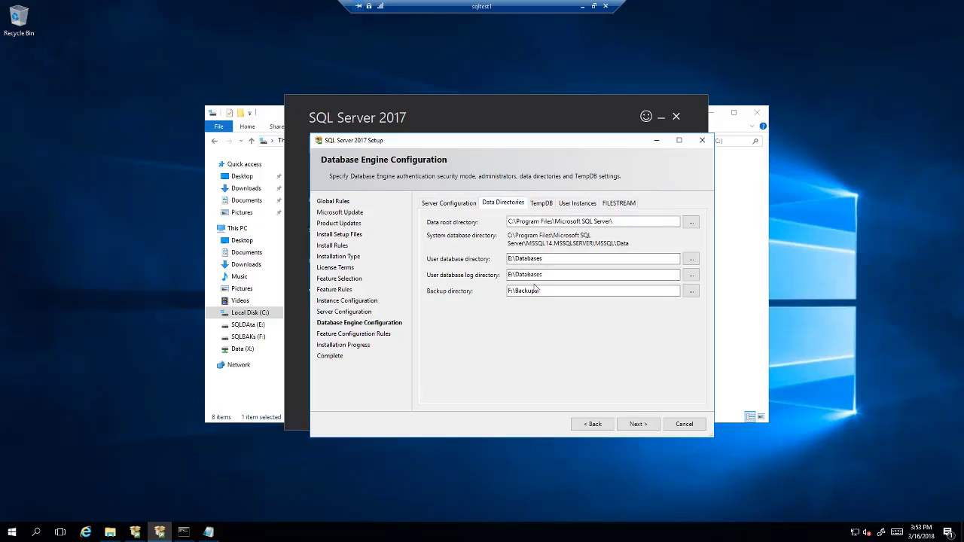
left_click(464, 203)
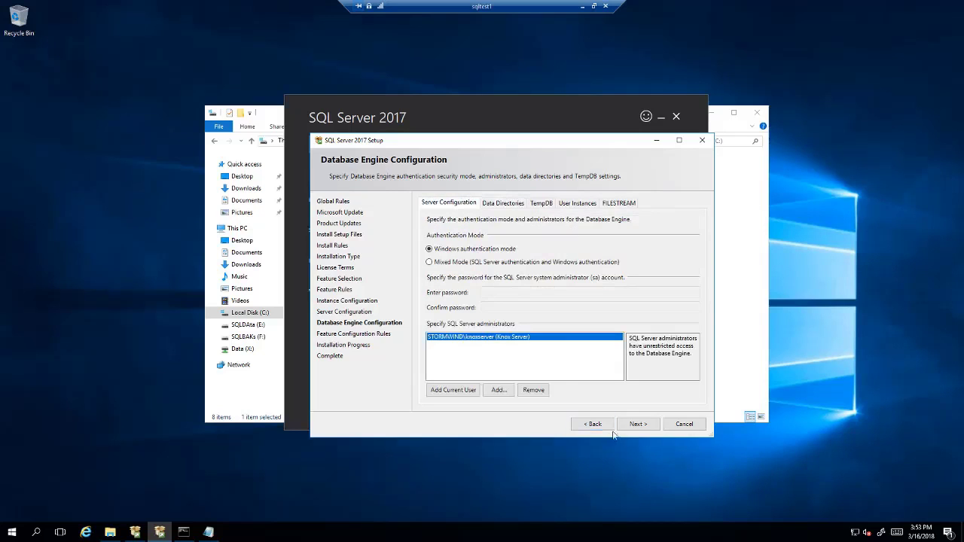
Install SQL Server with the configured settings, and close the setup, the Express Edition installer and the file window.
left_click(638, 424)
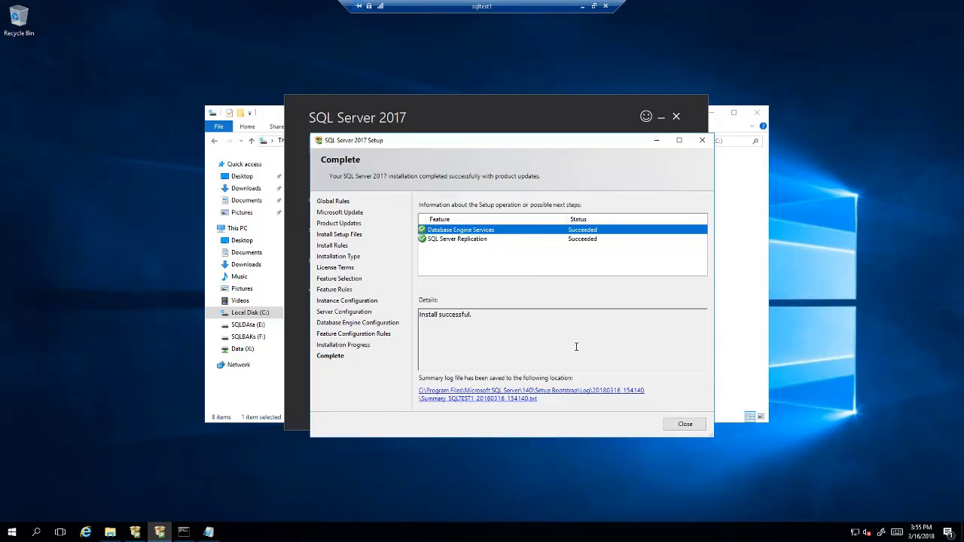
left_click(683, 425)
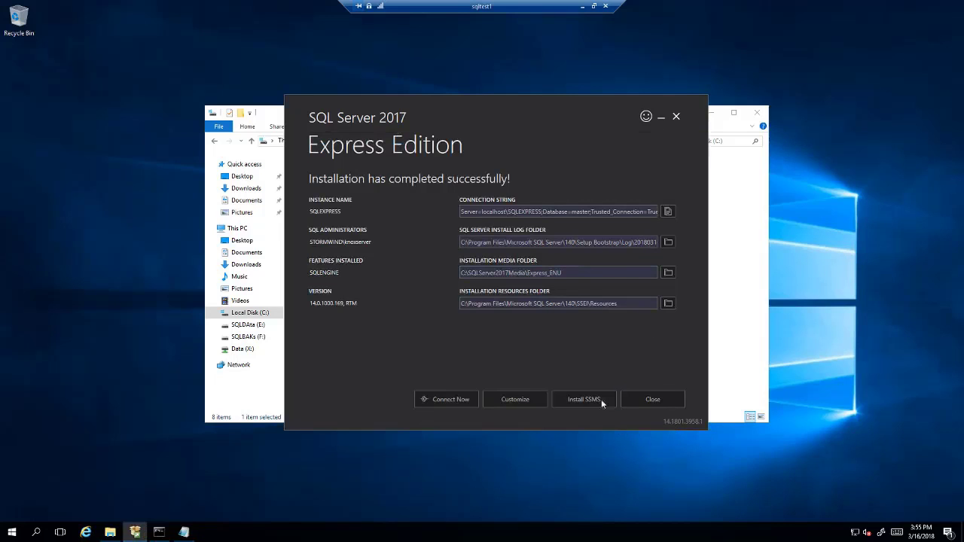
left_click(652, 401)
left_click(491, 288)
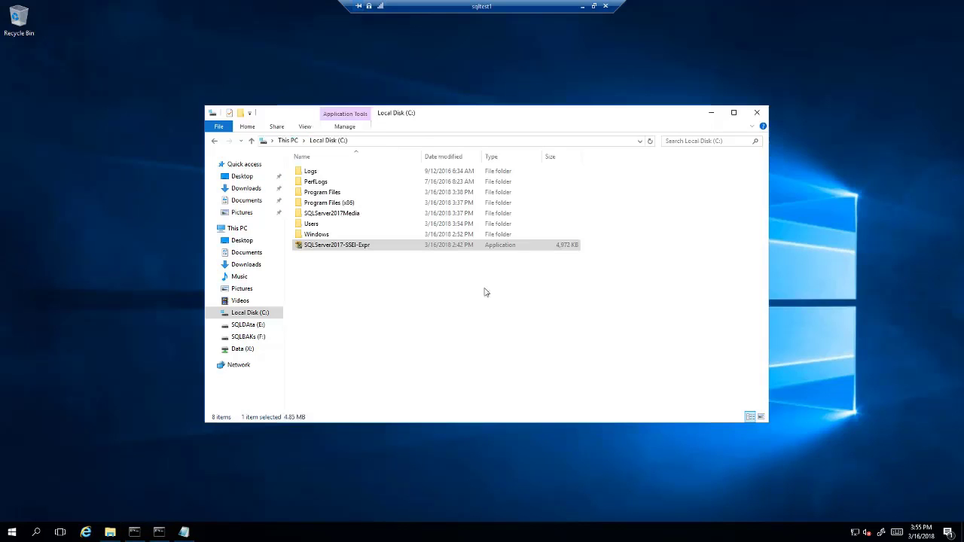
left_click(755, 112)
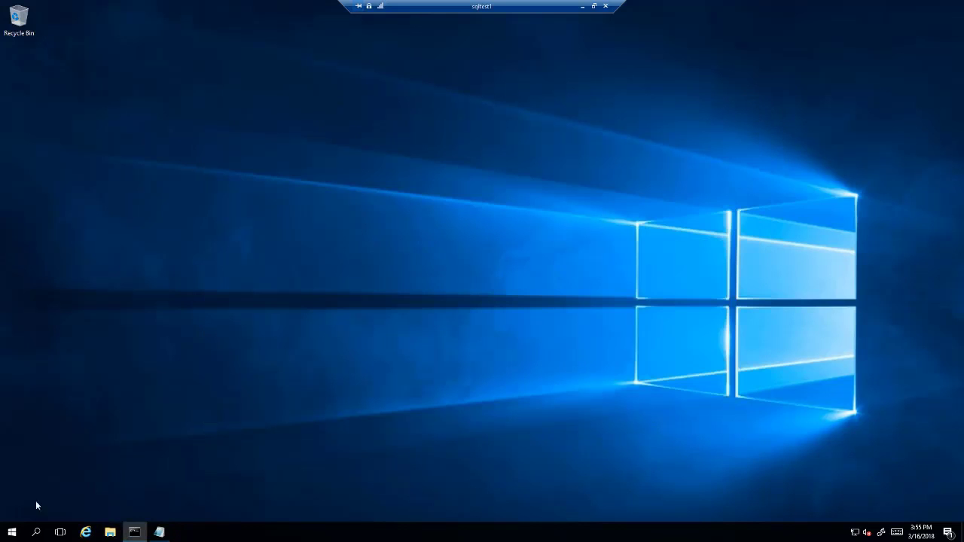
Check the recently added SQL Server 2017 programs on the server.
left_click(12, 532)
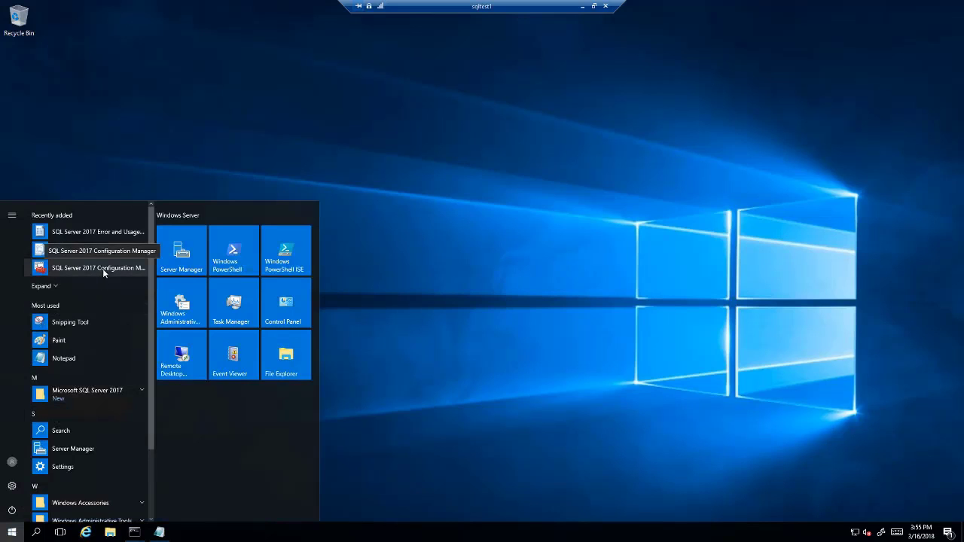
left_click(12, 537)
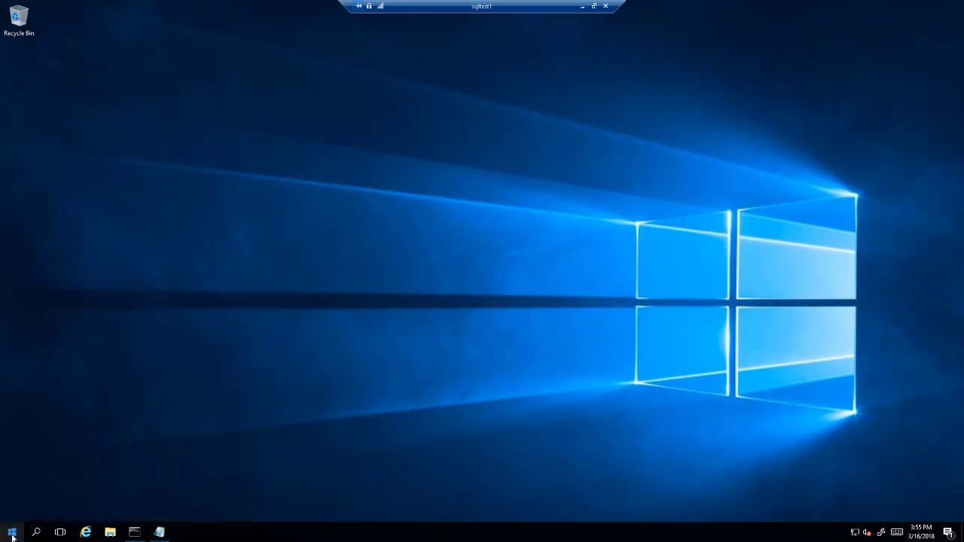
Open the Services console and check the SQL Server and SQL Server Agent services of the MSSQLSERVER and SQLEXPRESS instances.
left_click(11, 537)
type("service")
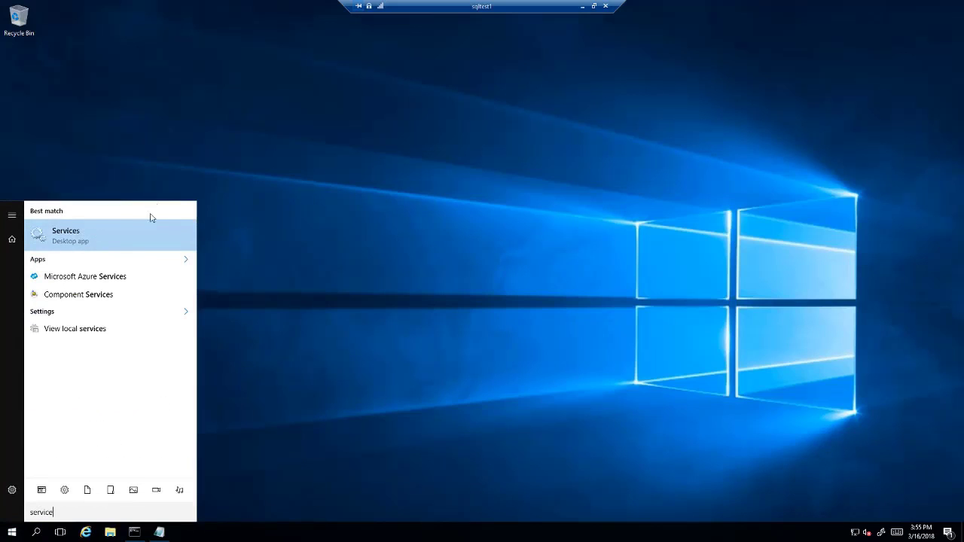
left_click(116, 232)
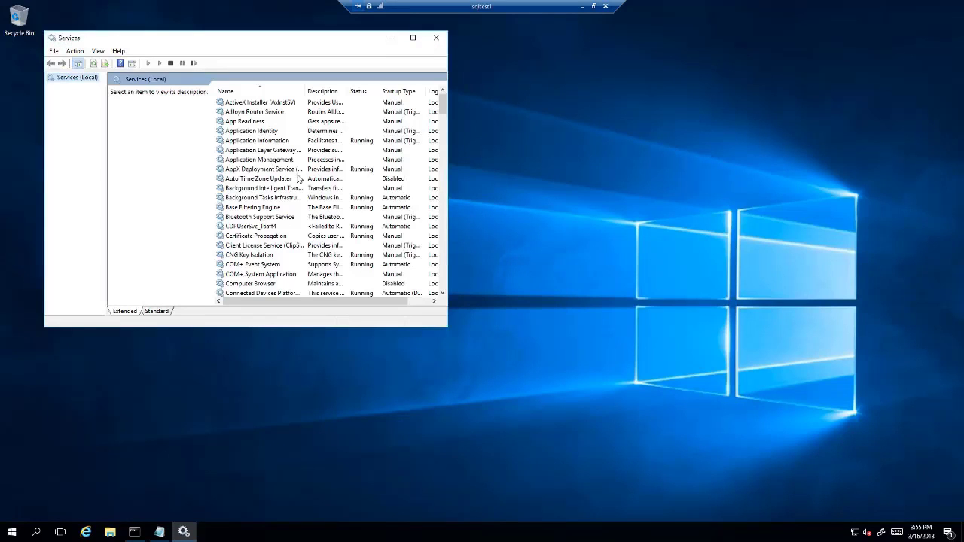
left_click(361, 169)
scroll(339, 184, "down", 15)
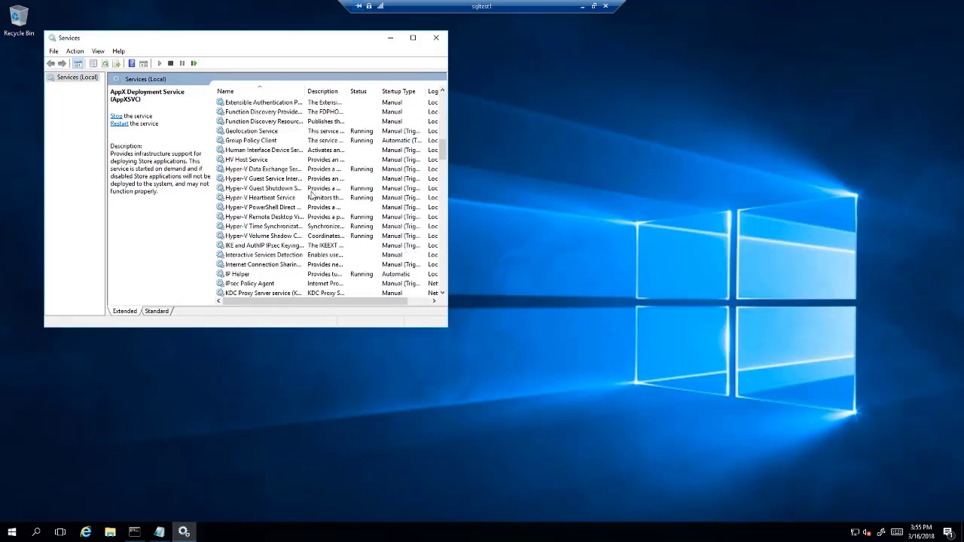
scroll(445, 155, "down", 10)
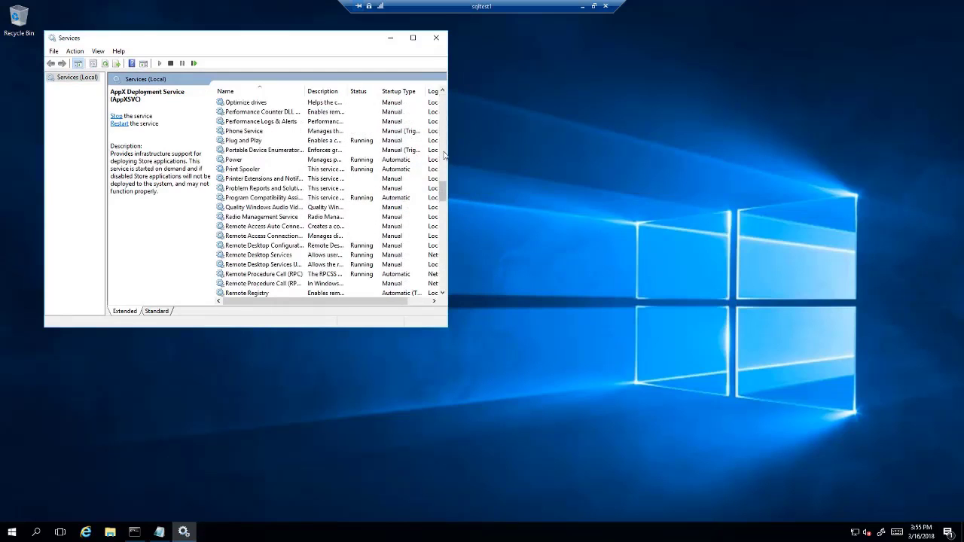
scroll(343, 186, "up", 7)
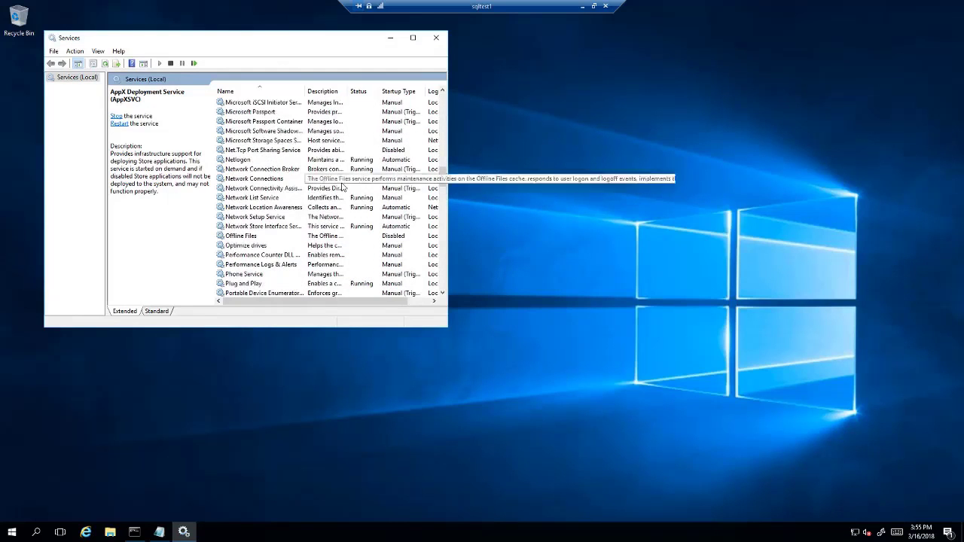
scroll(332, 181, "down", 20)
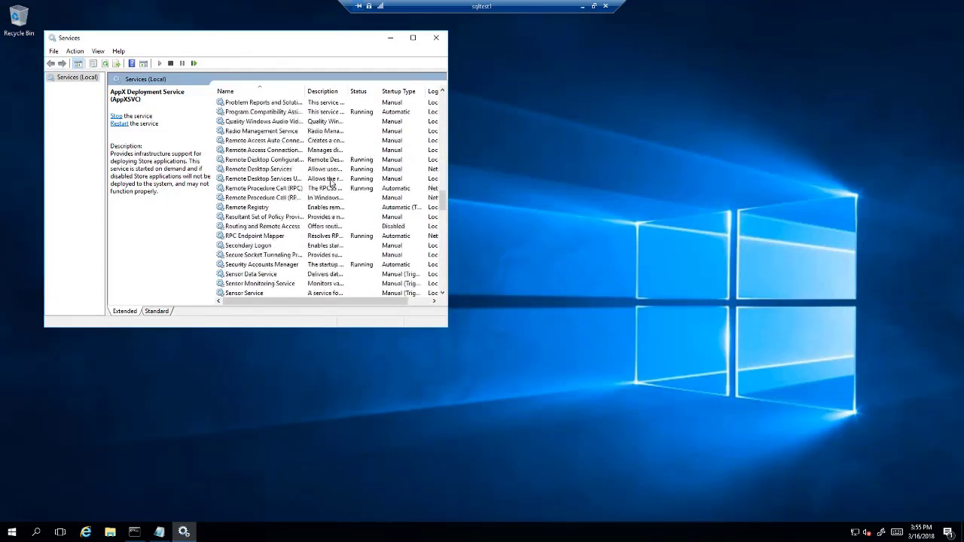
double_click(305, 89)
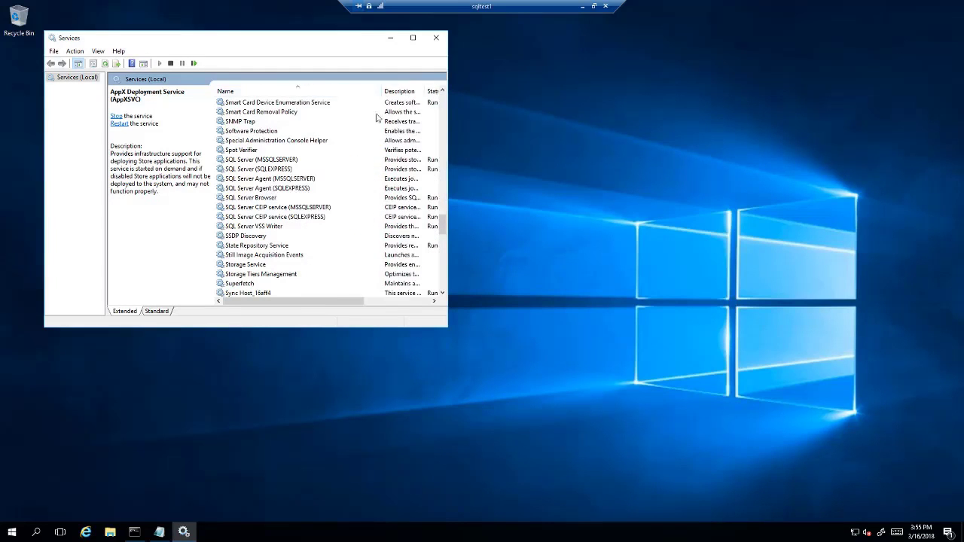
left_click(305, 189)
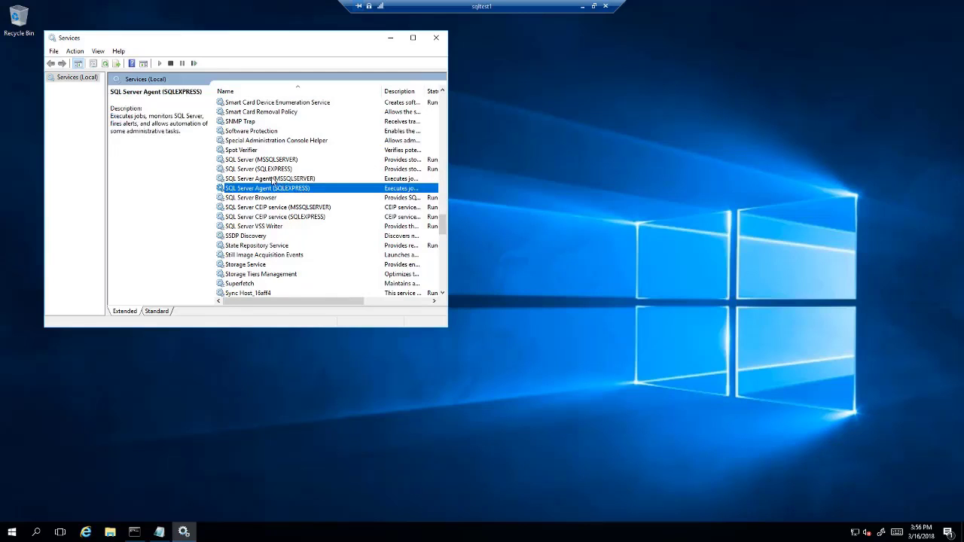
left_click(283, 179)
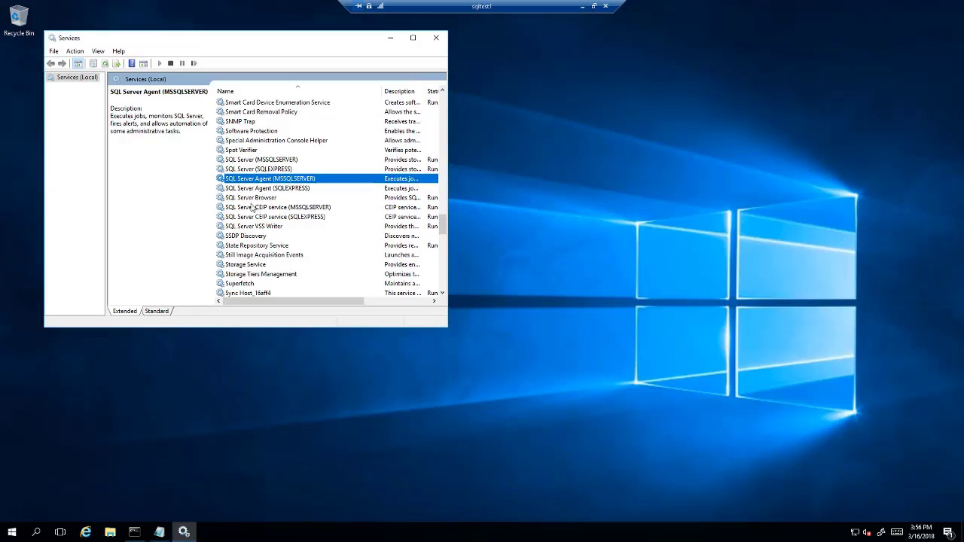
Switch to SQL Server 2017 Configuration Manager, allowing it to make changes, and list the SQL Server services with their full names.
key("super")
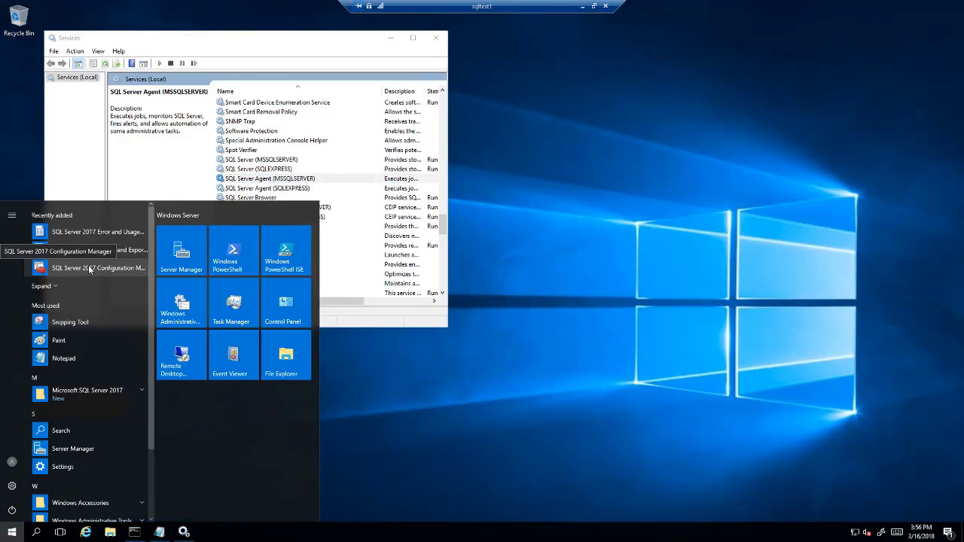
scroll(108, 308, "down", 3)
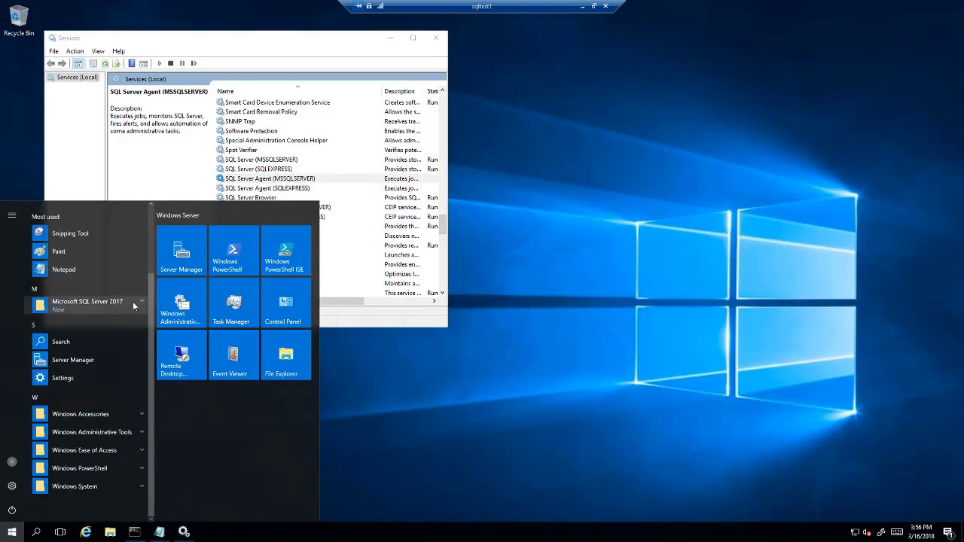
left_click(113, 305)
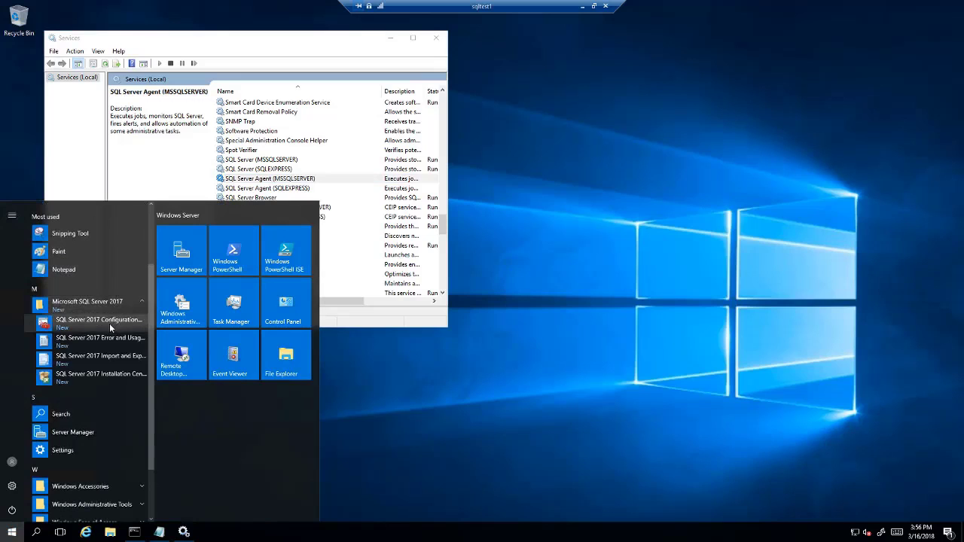
left_click(85, 327)
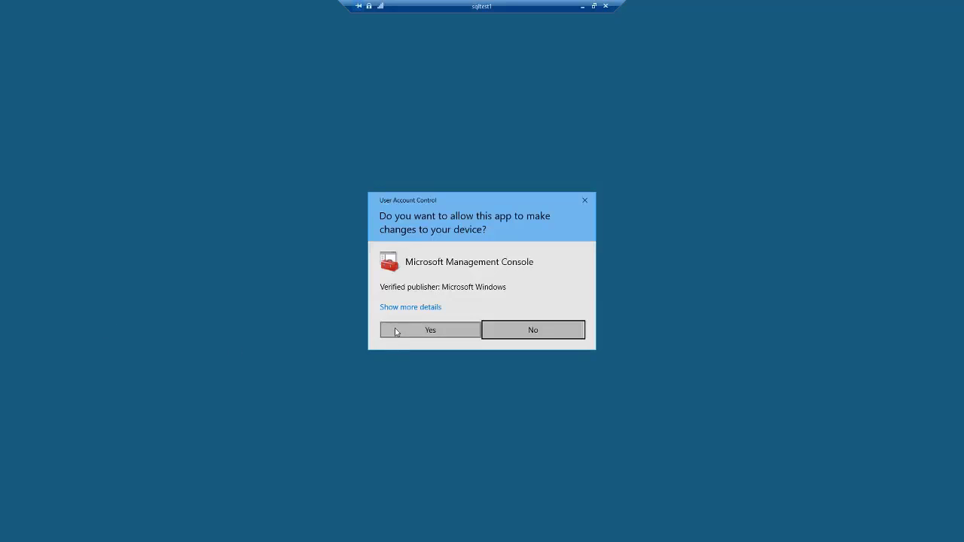
left_click(388, 335)
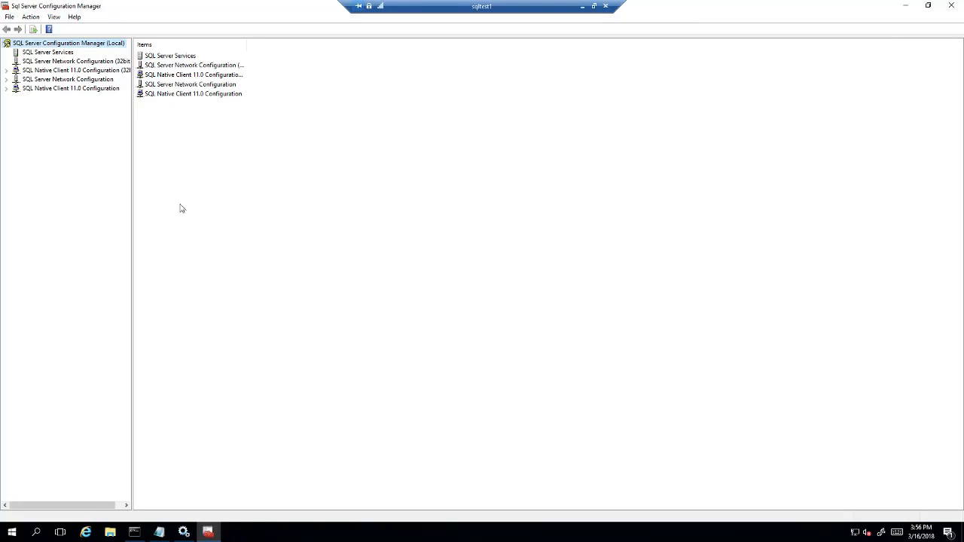
left_click(40, 54)
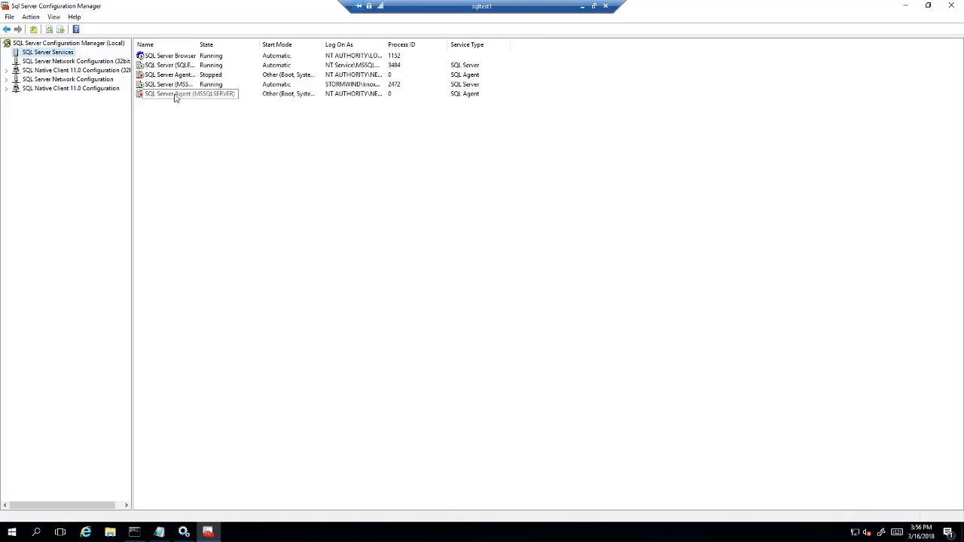
left_click_drag(197, 45, 359, 44)
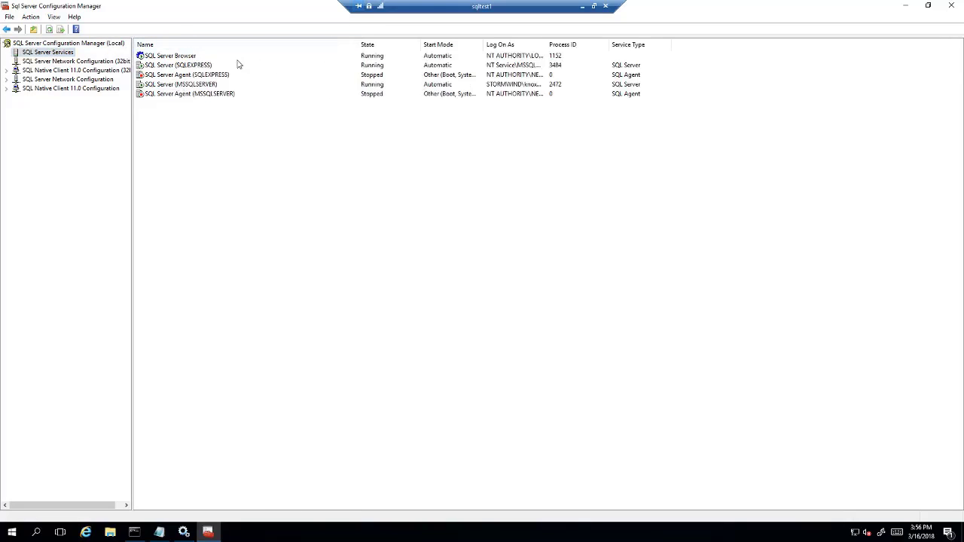
left_click(206, 57)
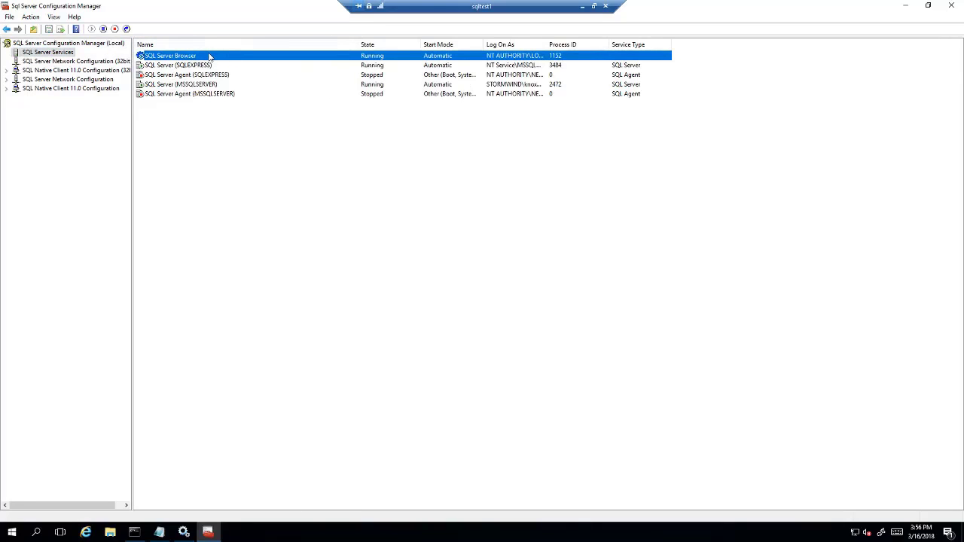
left_click(192, 85)
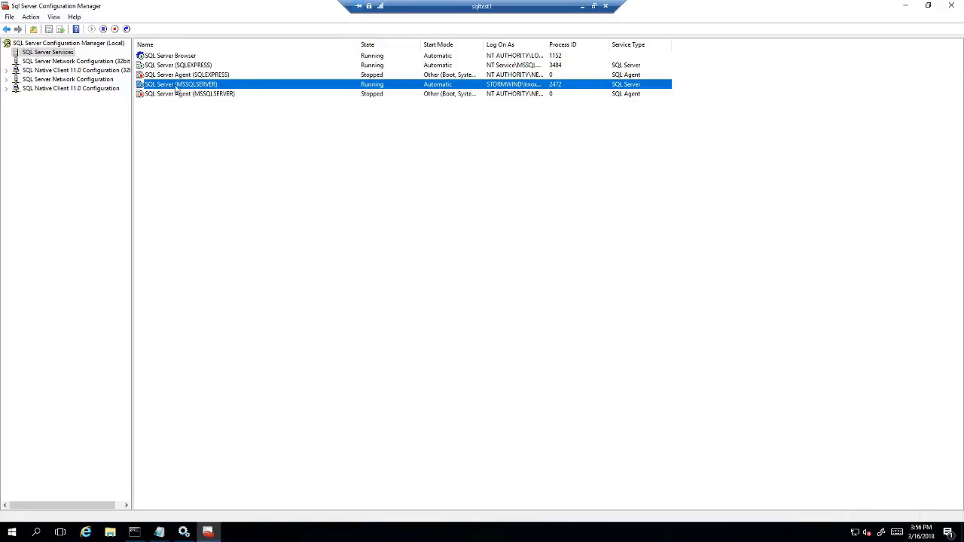
Stop the SQL Server (SQLEXPRESS) service and widen the Log On As column to check the service accounts.
left_click(154, 66)
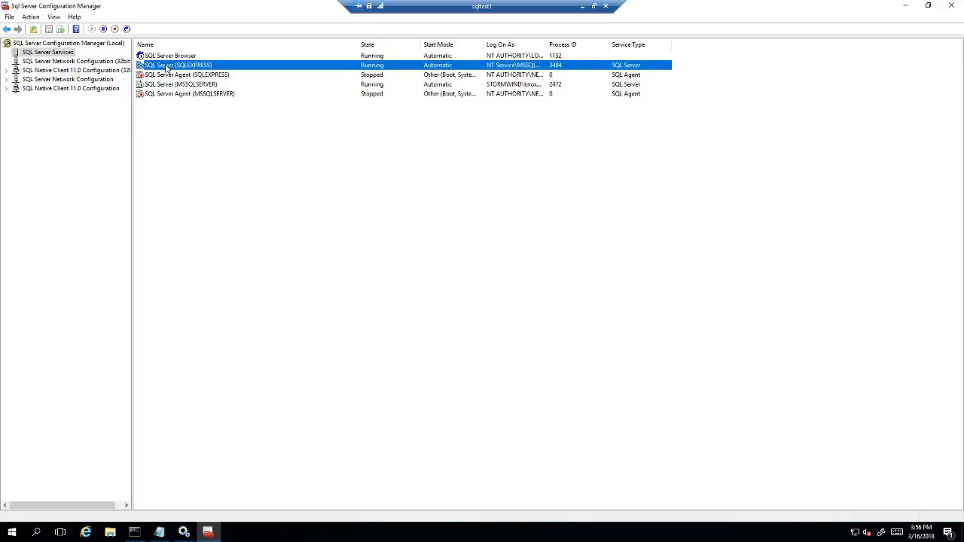
right_click(172, 65)
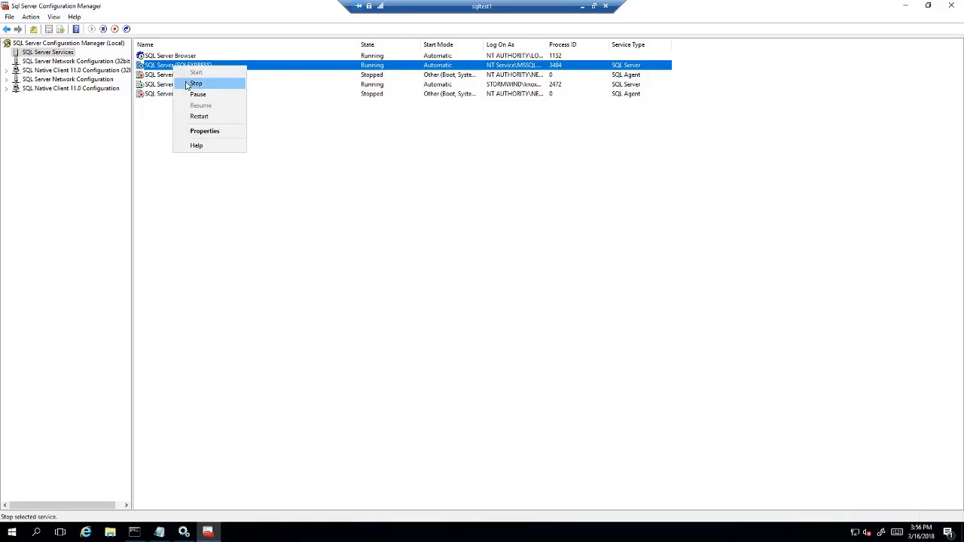
left_click(194, 84)
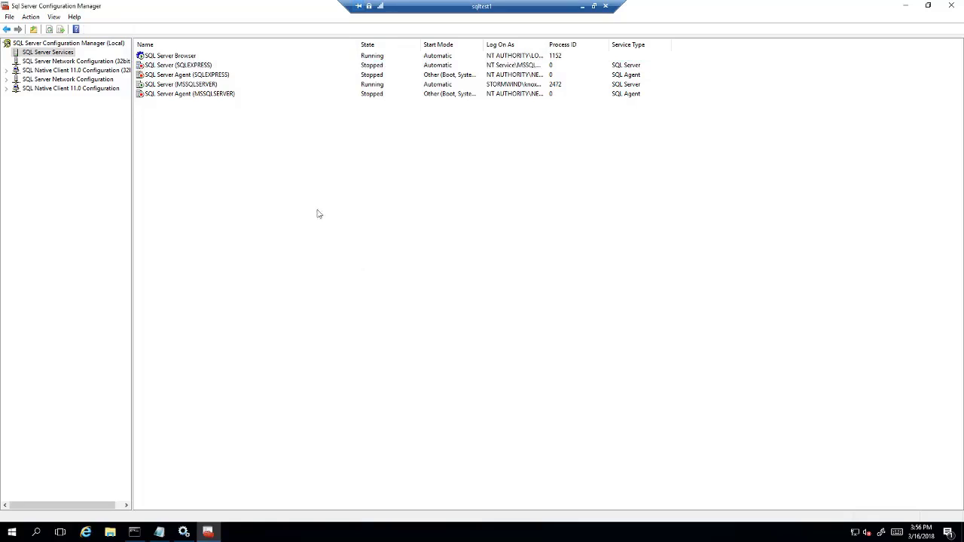
left_click(196, 85)
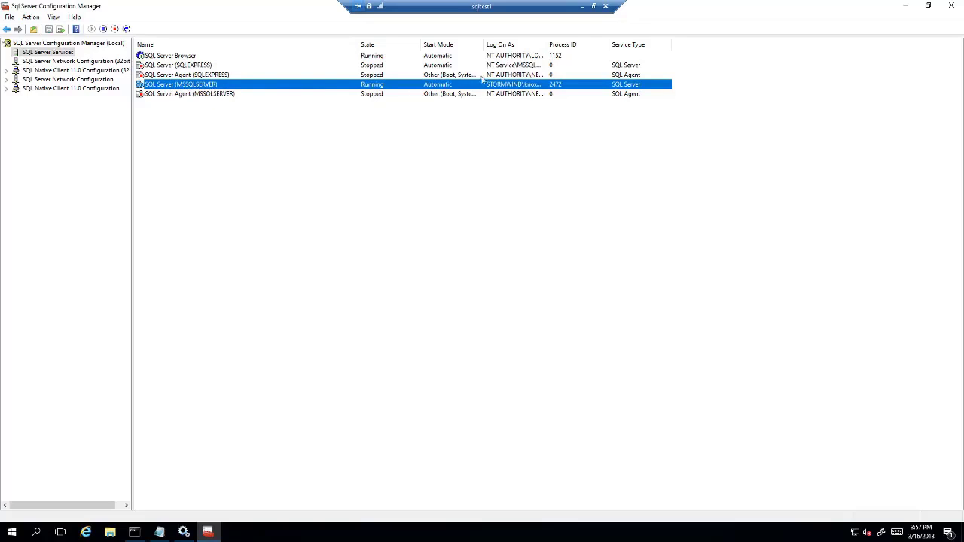
left_click_drag(548, 40, 620, 42)
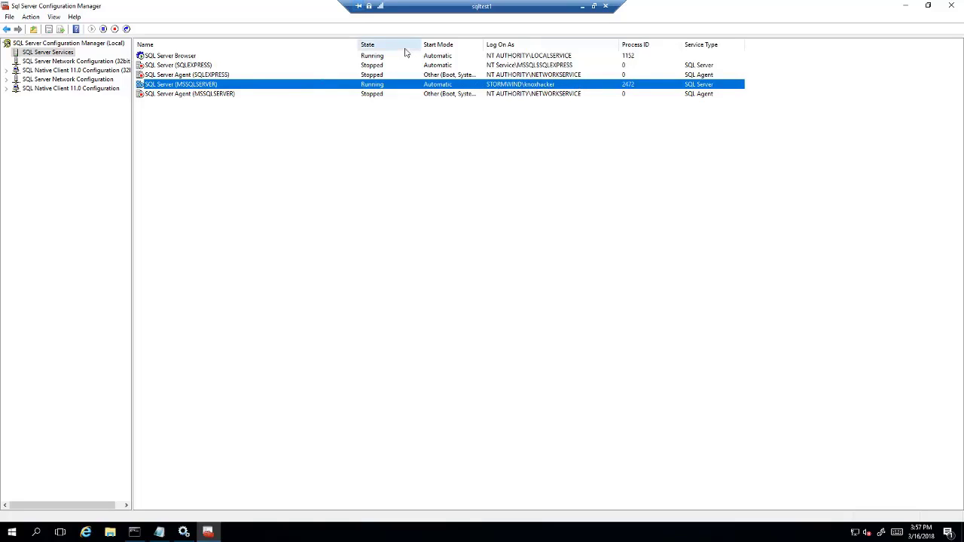
Enable the TCP/IP protocol for the MSSQLSERVER instance in the SQL Server network configuration.
left_click(63, 80)
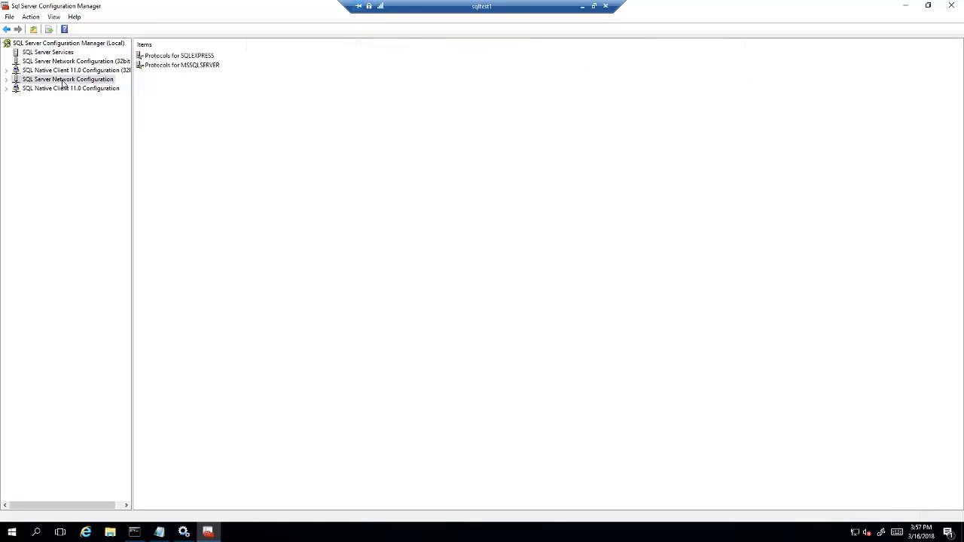
left_click(6, 79)
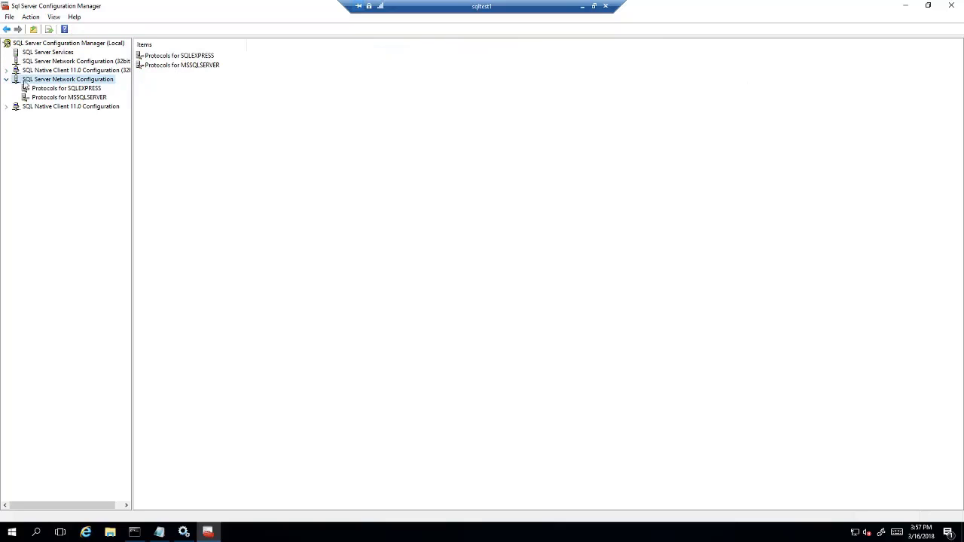
left_click(61, 98)
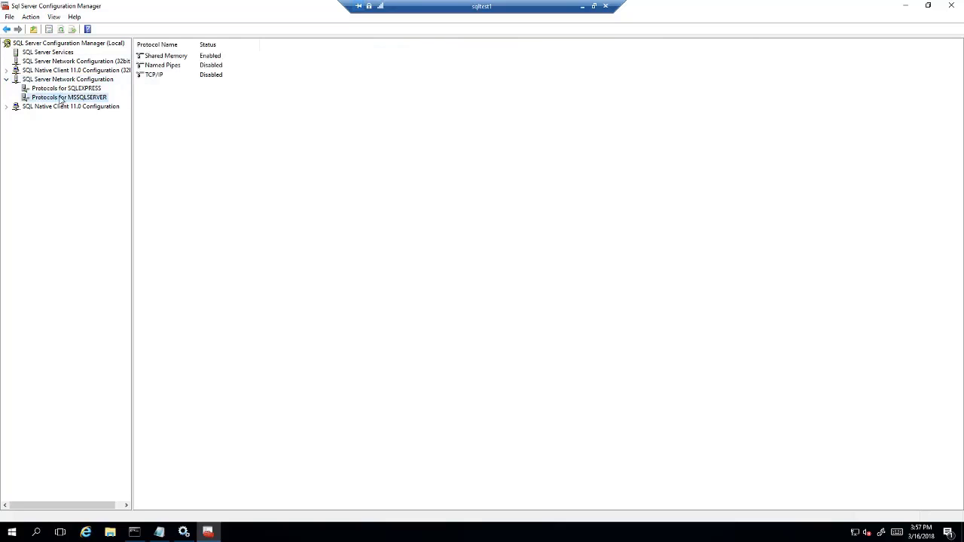
left_click(157, 75)
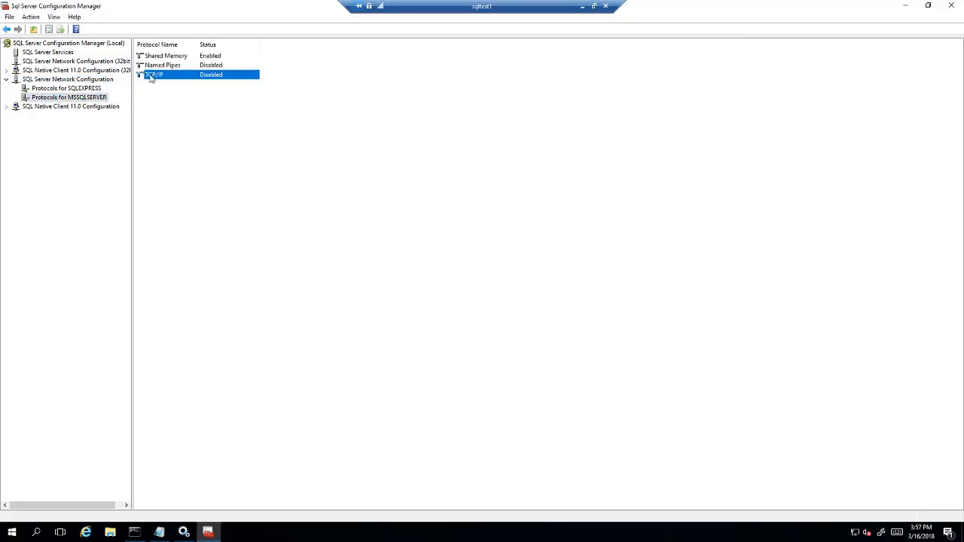
right_click(199, 75)
left_click(214, 78)
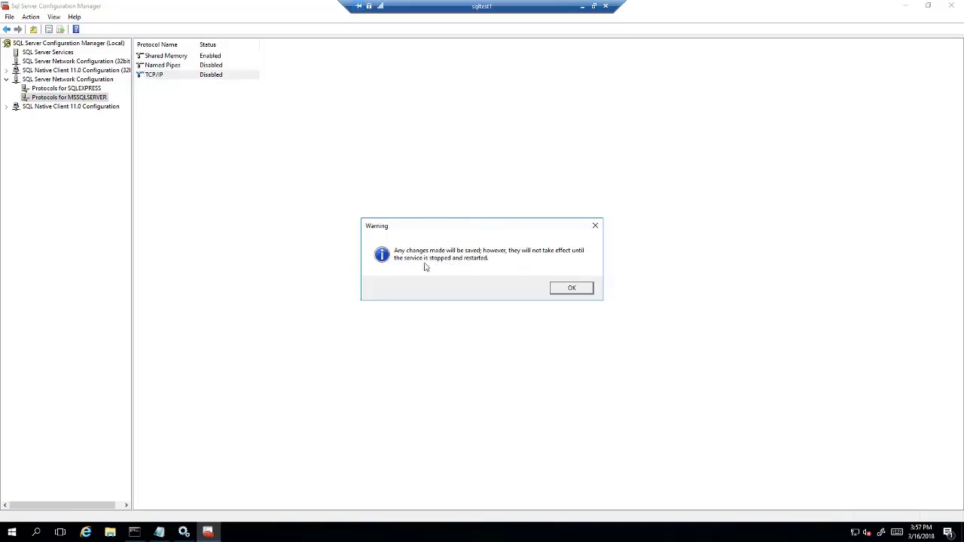
left_click(576, 290)
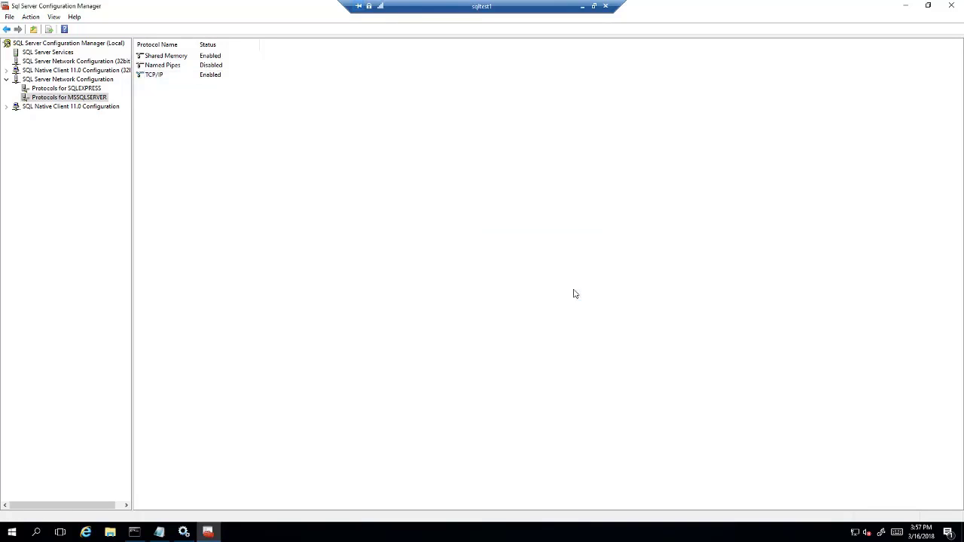
Restart the SQL Server (MSSQLSERVER) service, and close the configuration manager and Services windows.
left_click(56, 53)
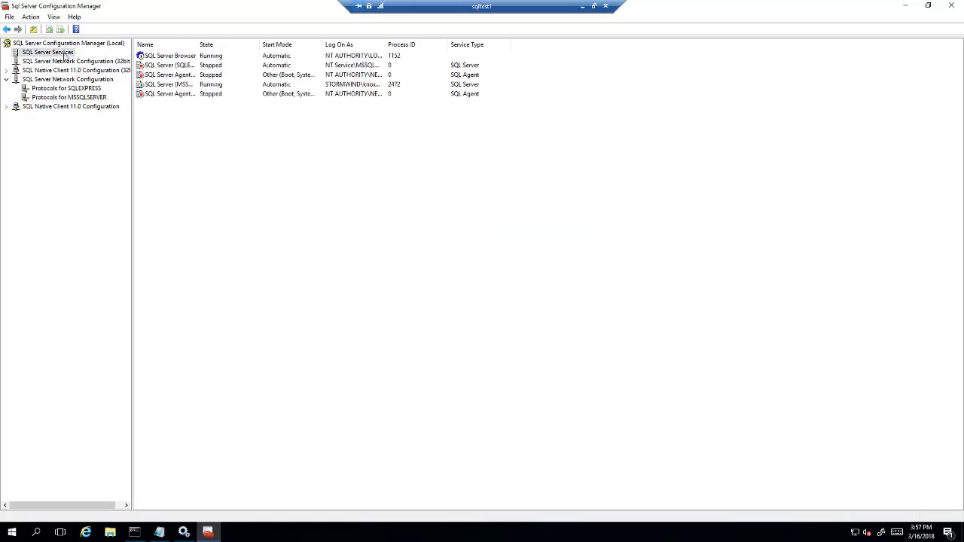
left_click(178, 84)
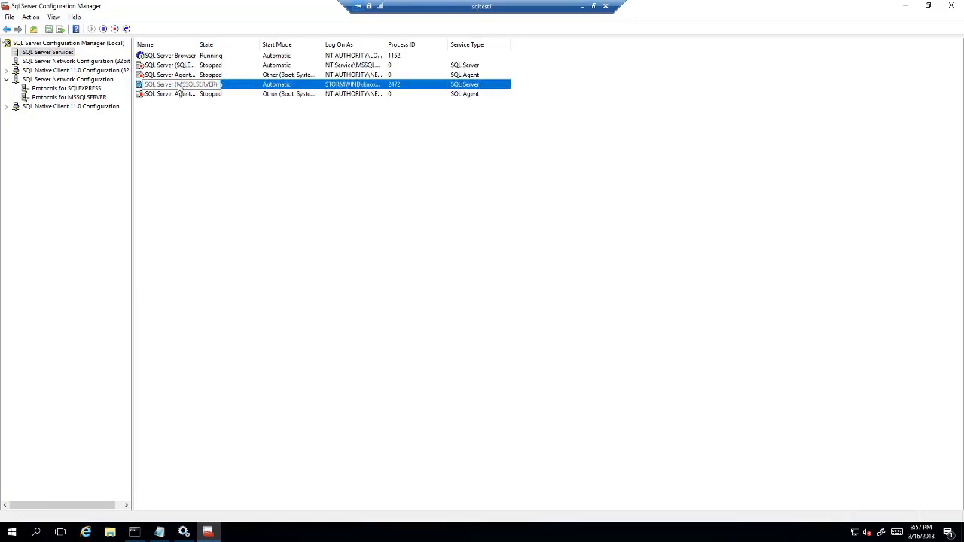
right_click(178, 85)
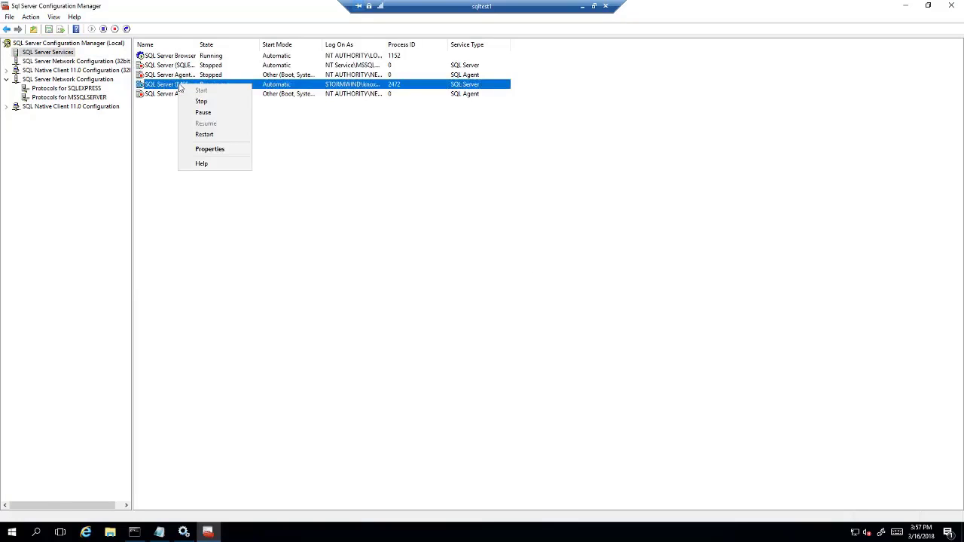
left_click(223, 138)
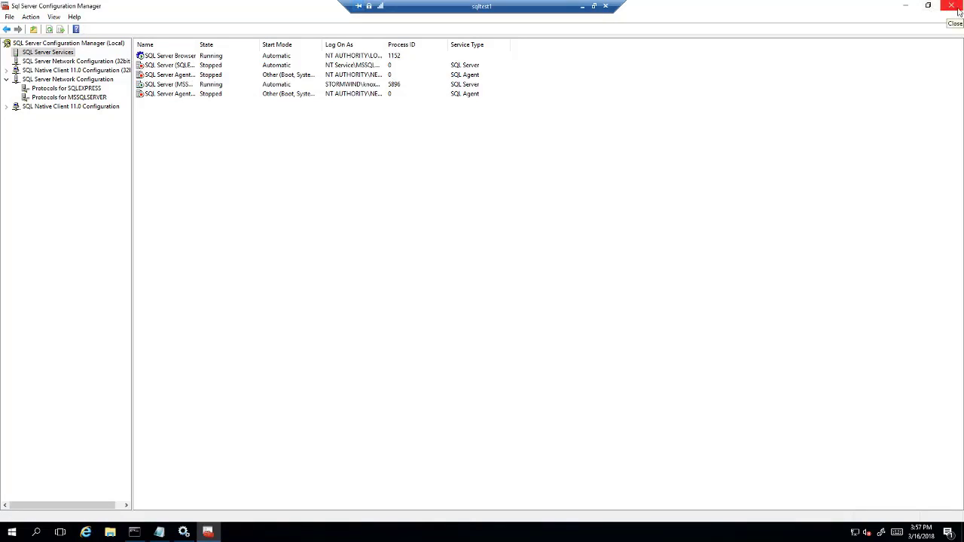
left_click(951, 5)
left_click(437, 37)
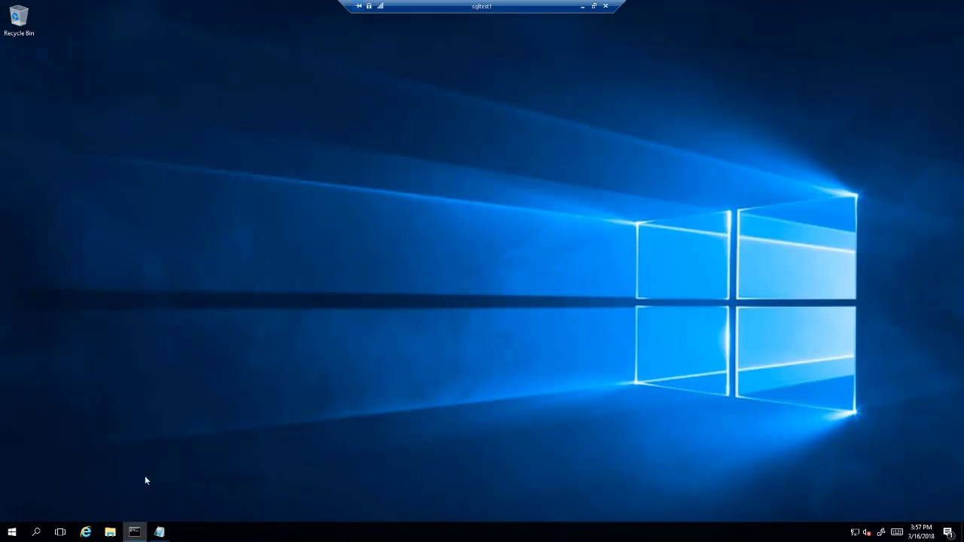
Open Windows Firewall with Advanced Security, maximize its window and display the inbound rules.
left_click(14, 532)
type("firew")
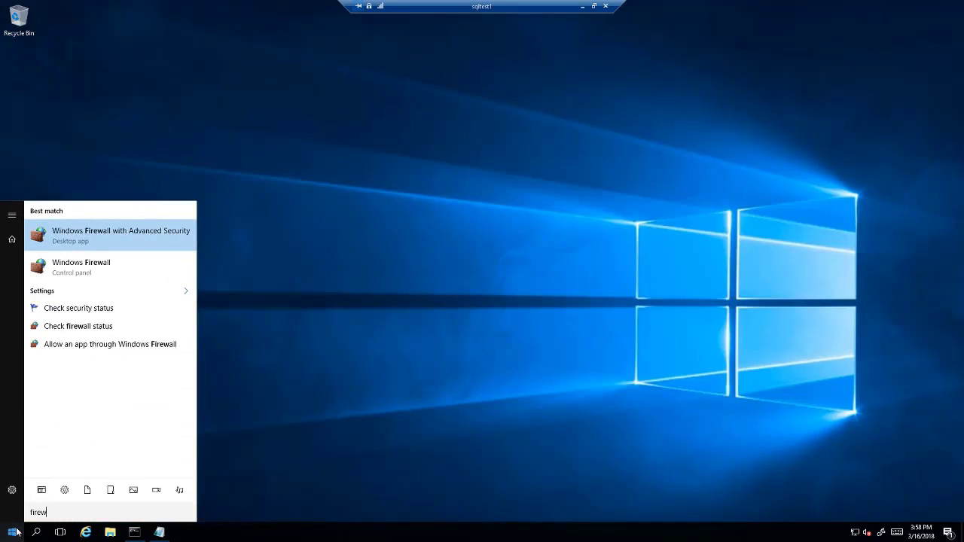
left_click(138, 238)
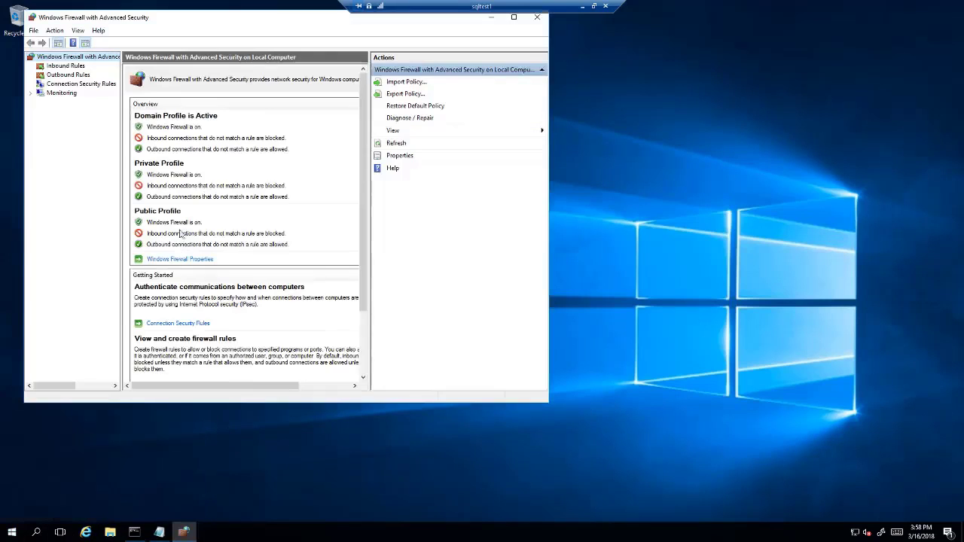
double_click(257, 18)
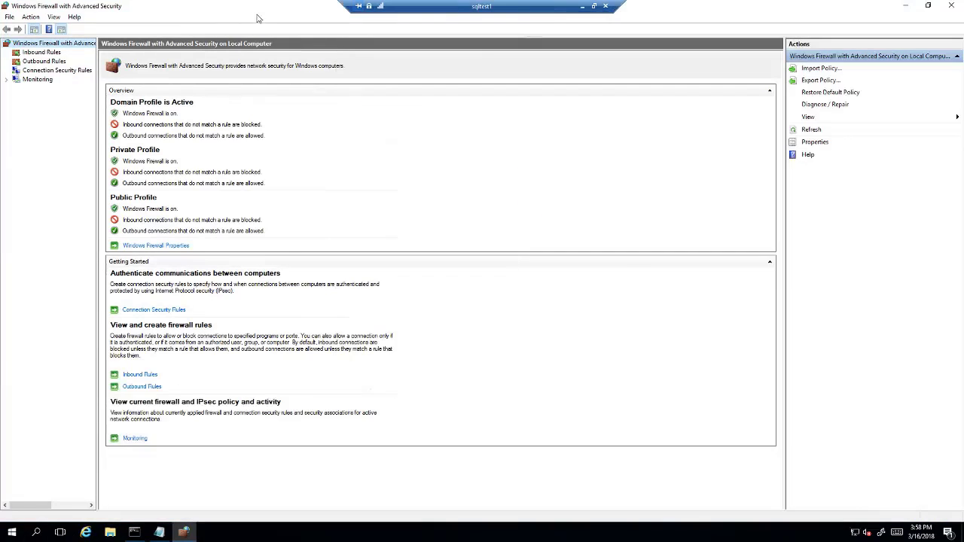
left_click(50, 53)
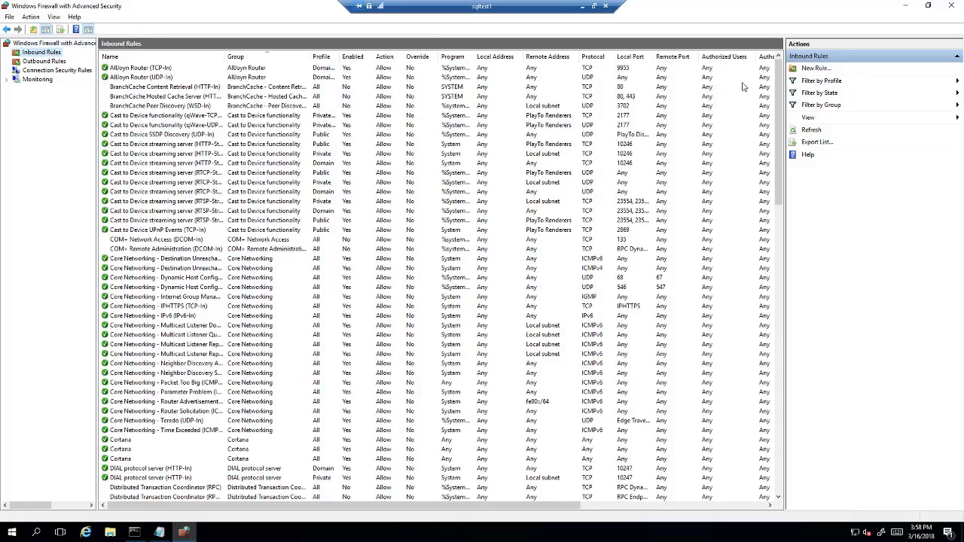
Start a new inbound port rule for TCP port 1433 that allows the connection, continuing to its profile choices.
left_click(815, 68)
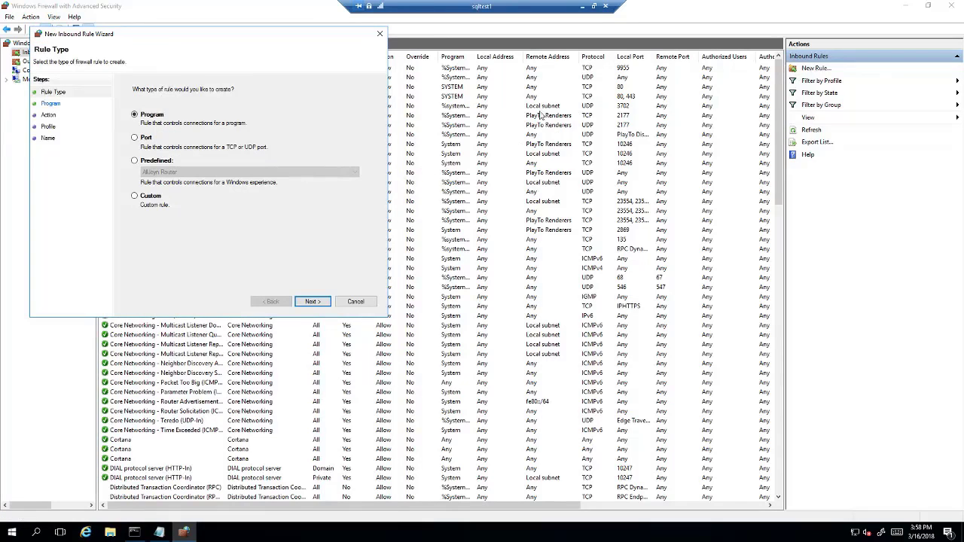
left_click_drag(127, 38, 236, 76)
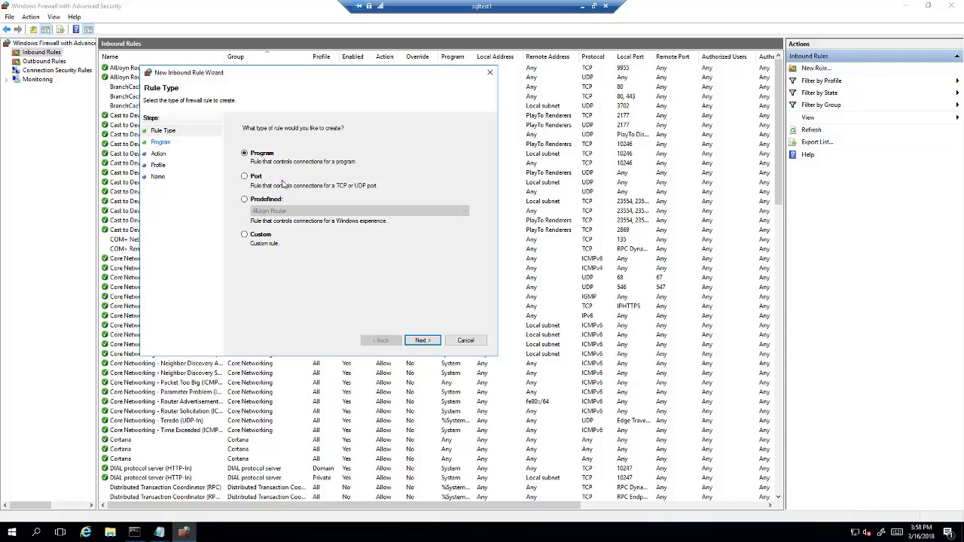
left_click(254, 180)
left_click(422, 341)
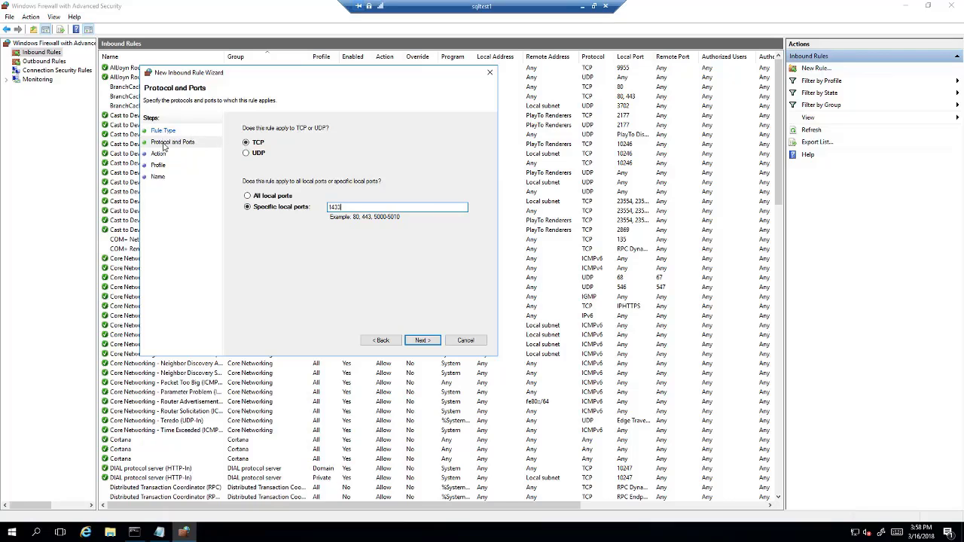
left_click(421, 341)
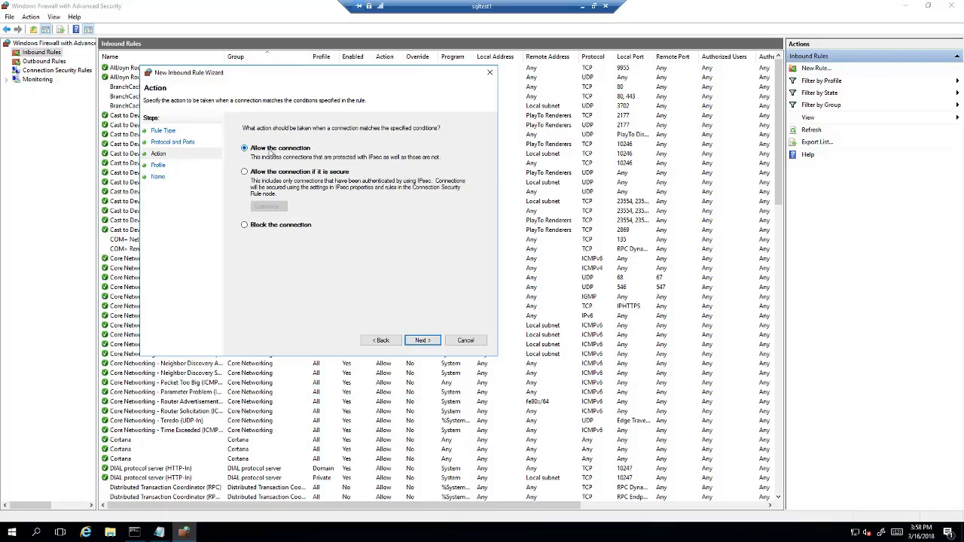
left_click(422, 341)
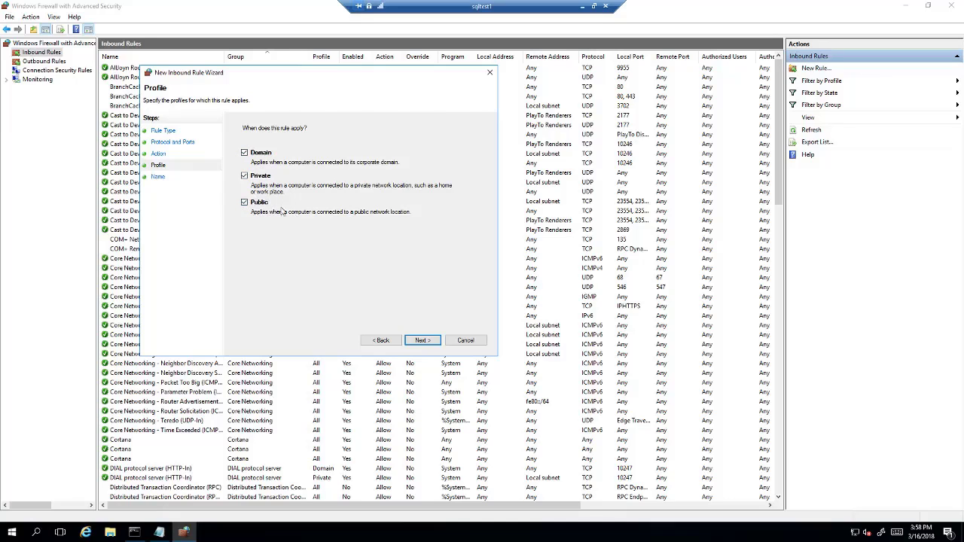
Return to the rule type choice and try a program-based rule instead of the port rule.
left_click(382, 342)
left_click(382, 343)
left_click(383, 343)
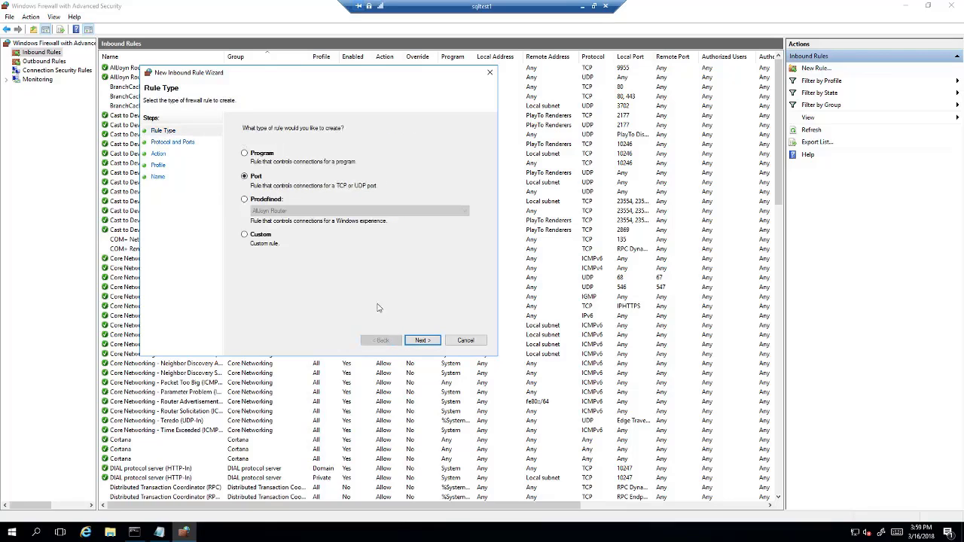
left_click(265, 157)
left_click(422, 339)
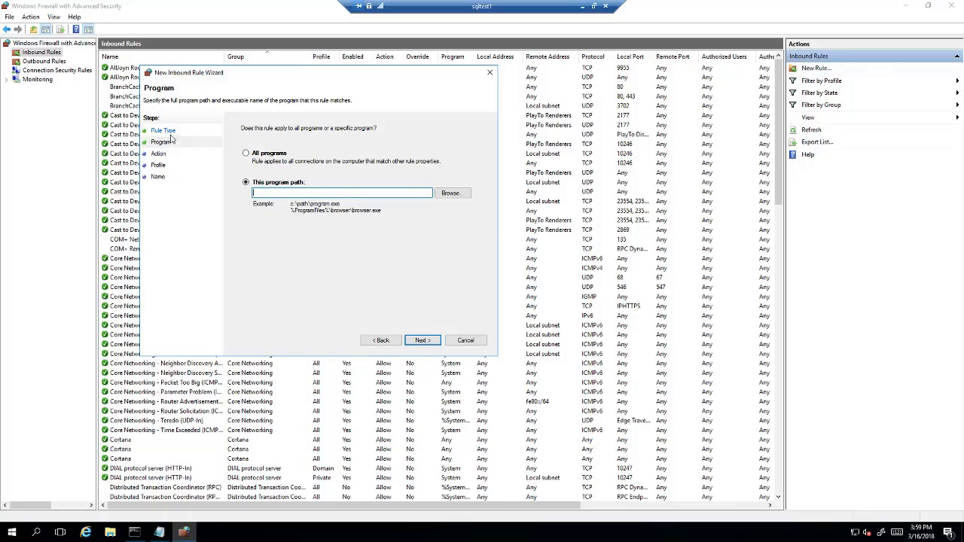
Set the rule's program path to sqlservr in the Program Files\Microsoft SQL Server\MSSQL14.MSSQLSERVER\MSSQL\Binn folder.
left_click(450, 193)
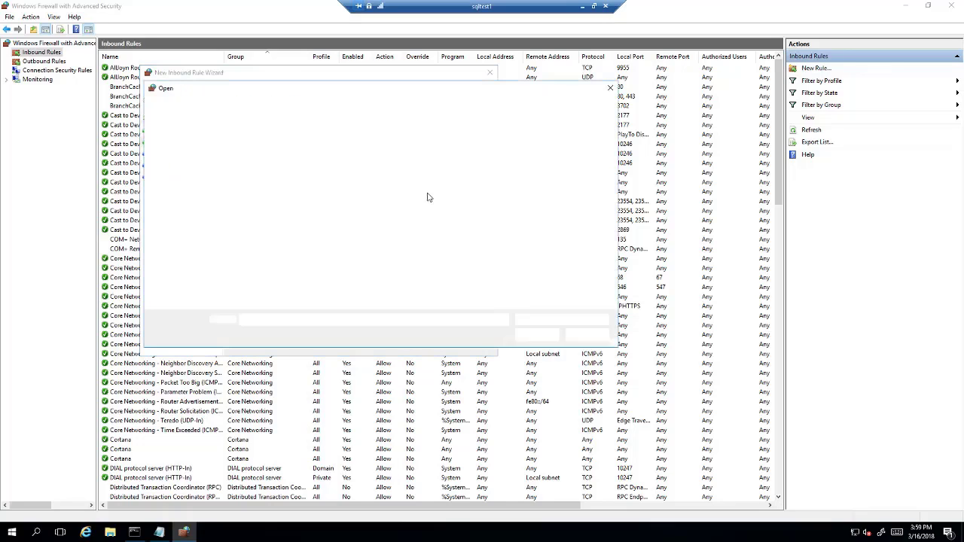
left_click(188, 272)
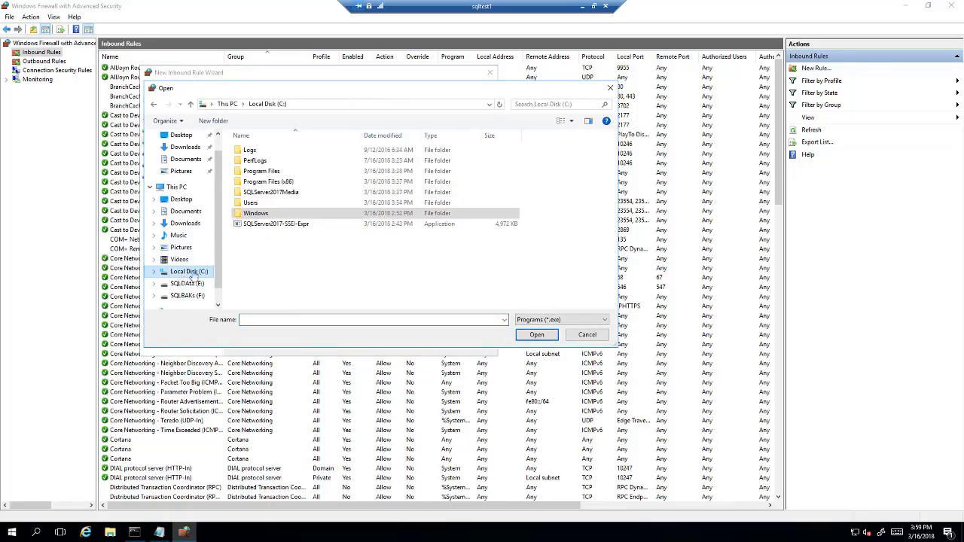
double_click(276, 172)
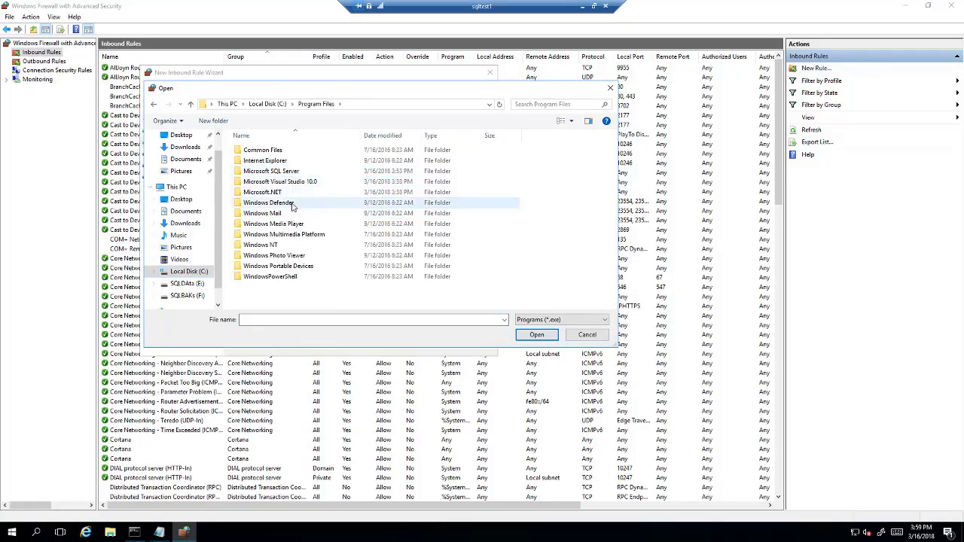
double_click(293, 185)
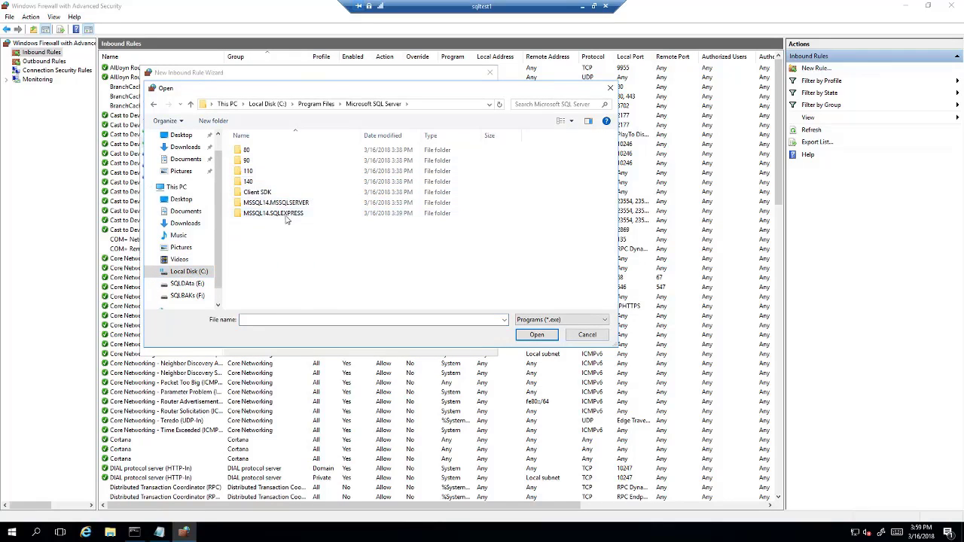
double_click(291, 204)
double_click(256, 151)
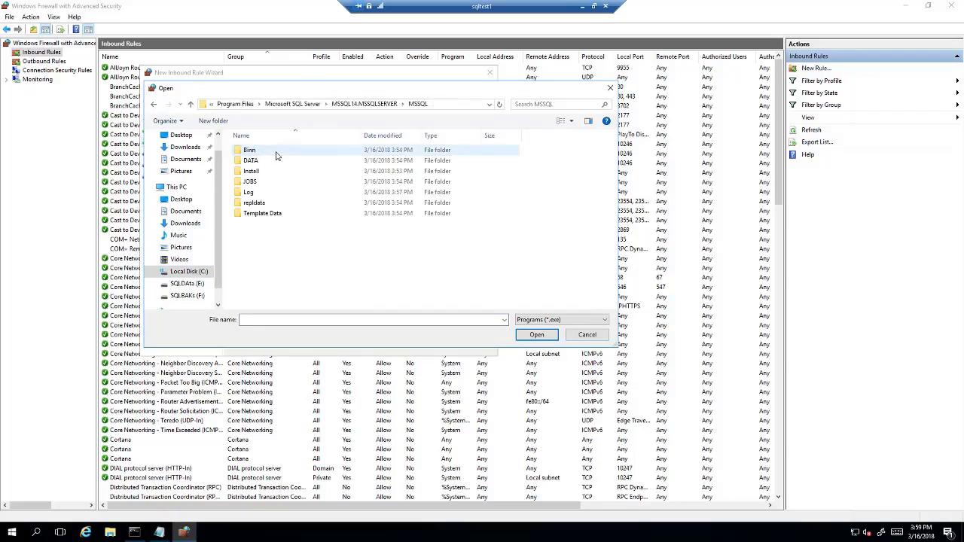
double_click(278, 153)
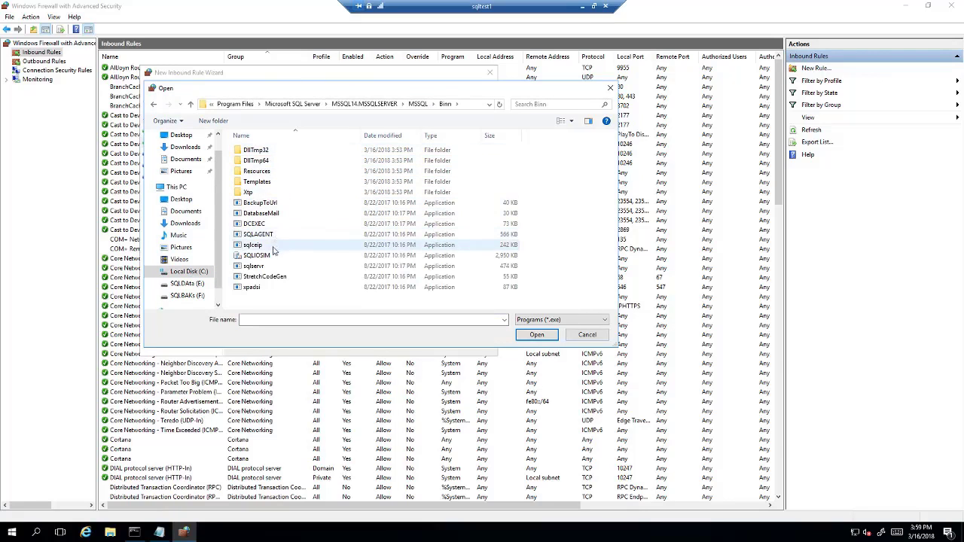
left_click(255, 267)
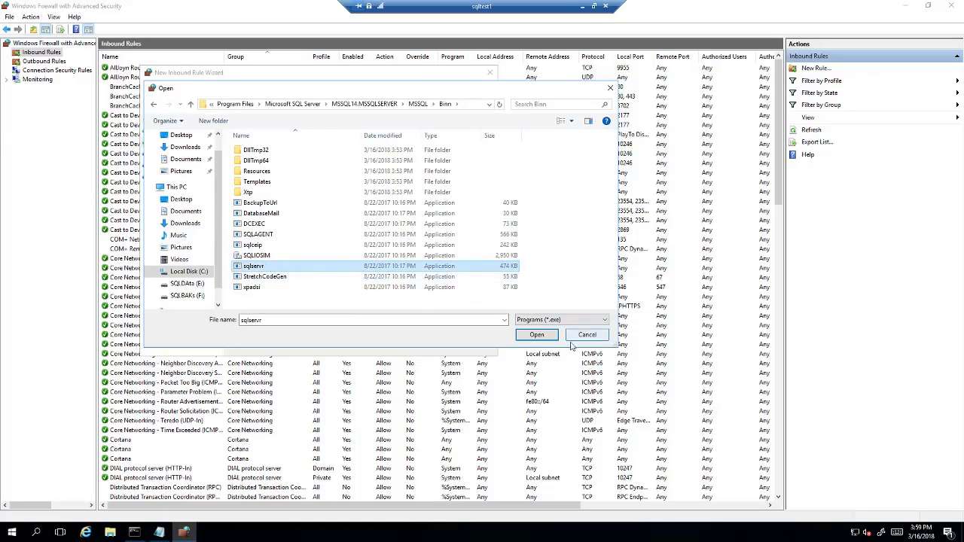
left_click(535, 335)
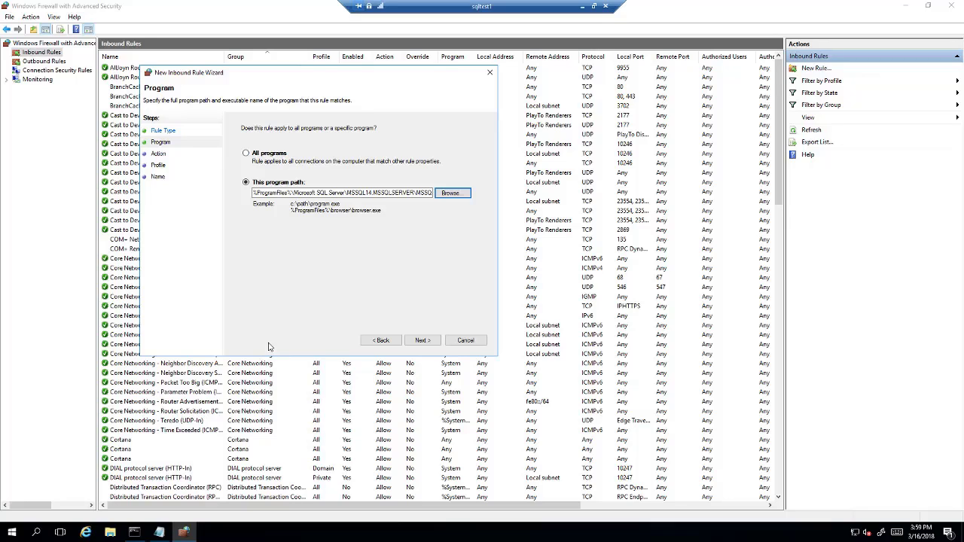
Switch back to a port rule for TCP 1433, allow it on all profiles, and create it as SQL Inbound.
left_click(380, 342)
left_click(245, 177)
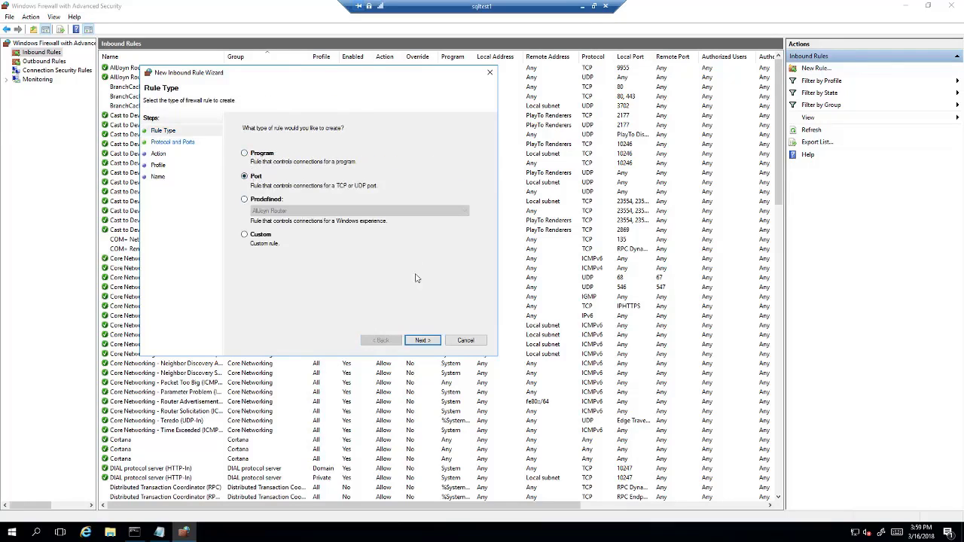
left_click(421, 340)
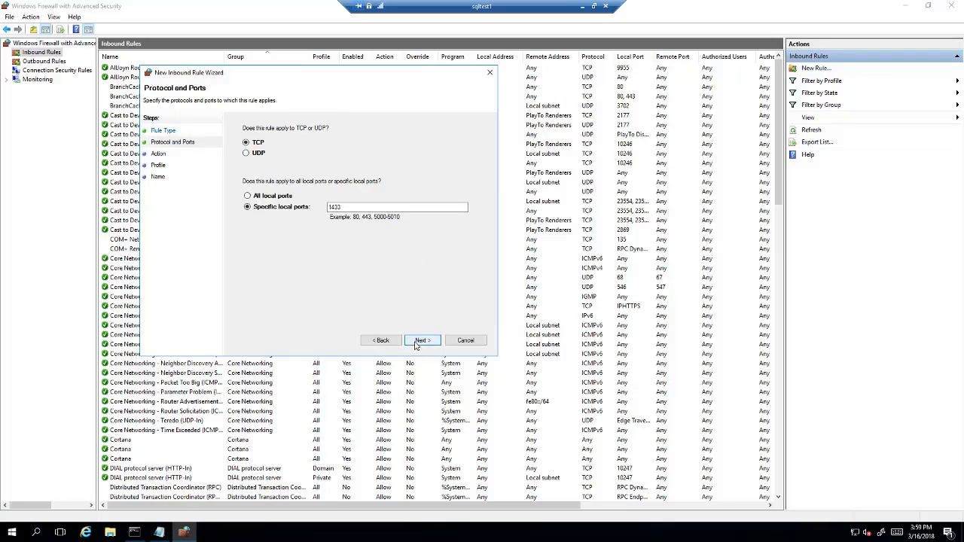
left_click(421, 341)
left_click(421, 343)
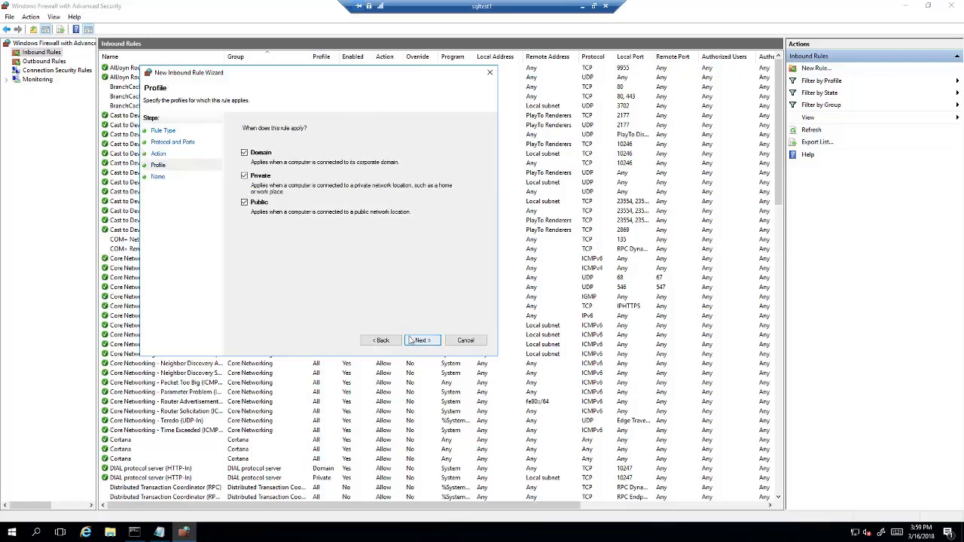
left_click(421, 343)
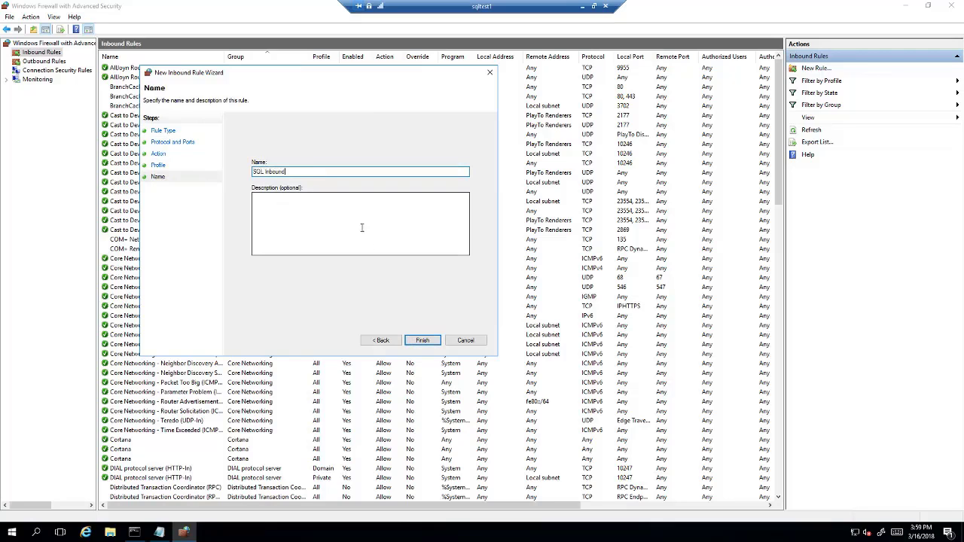
left_click(431, 340)
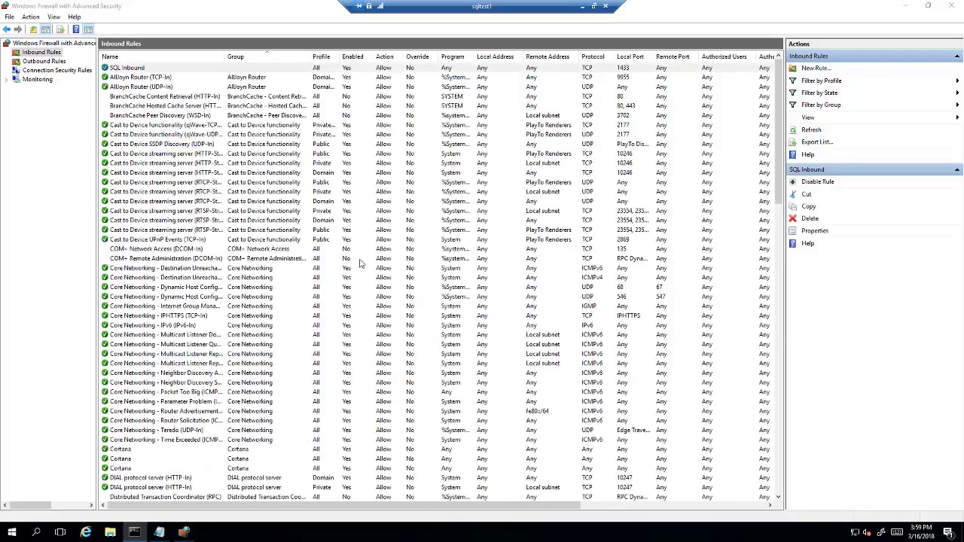
Start another new inbound port rule, this time for UDP with specific local port 1434.
left_click(792, 70)
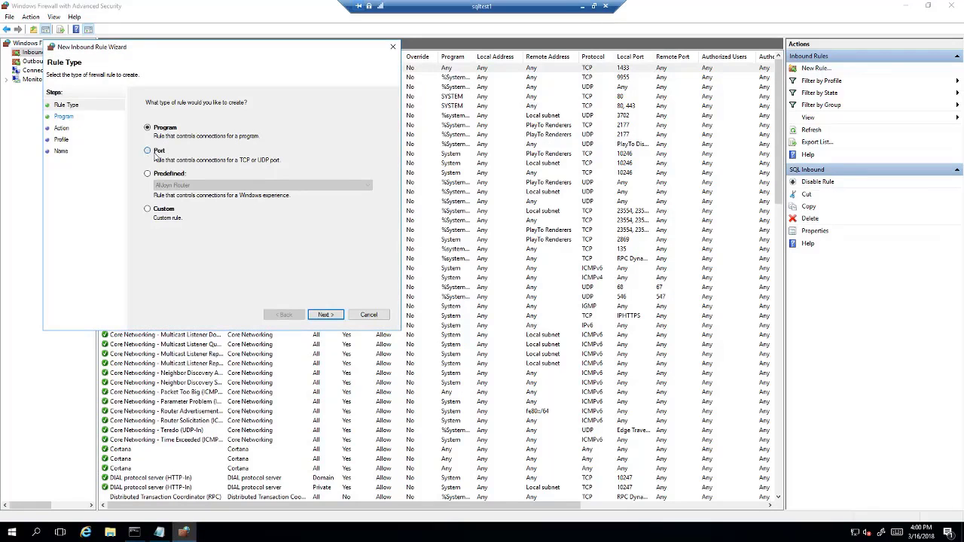
left_click(157, 153)
left_click(325, 315)
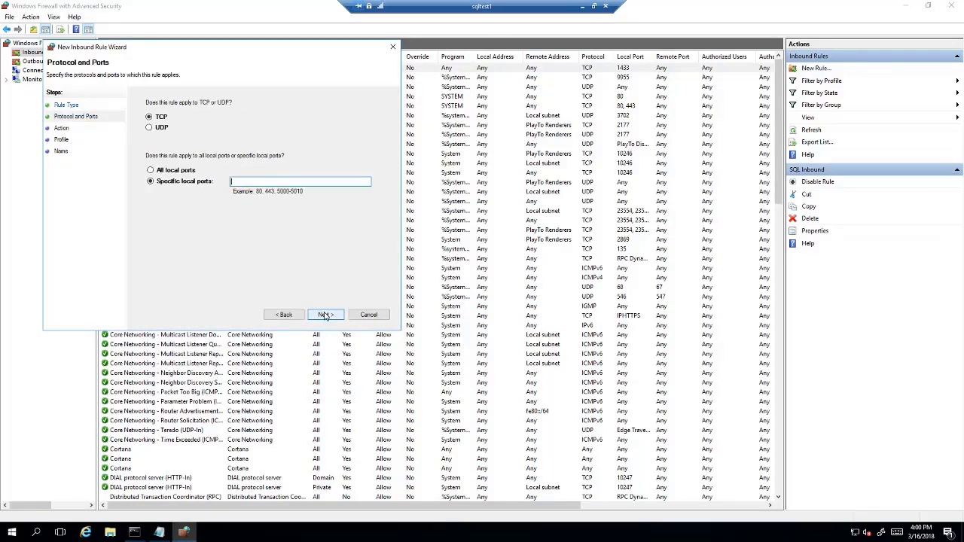
left_click(154, 129)
left_click(253, 182)
Allow the UDP rule's connections on all profiles and create it with the name SQL Browser inbound.
left_click(326, 315)
left_click(326, 315)
left_click(324, 317)
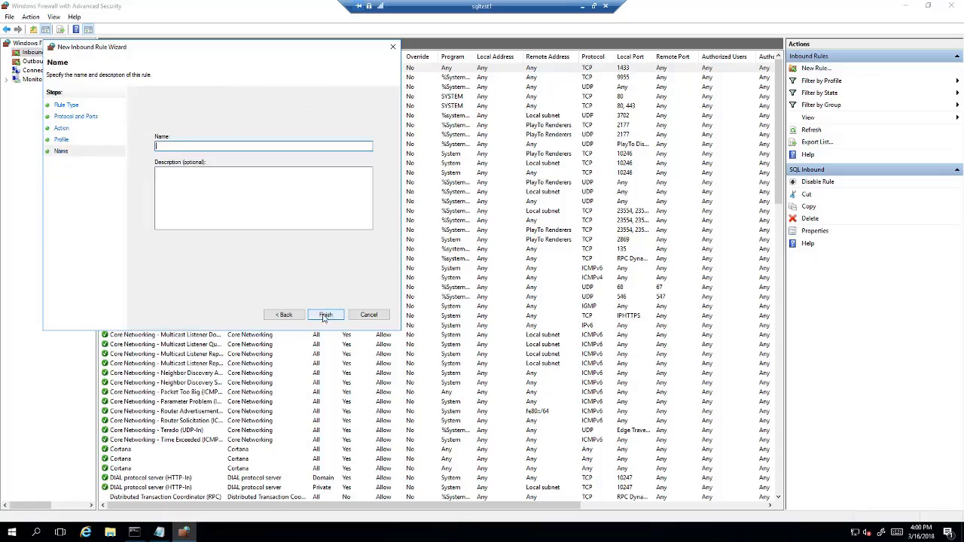
type("SQL Browser inbound")
left_click(325, 315)
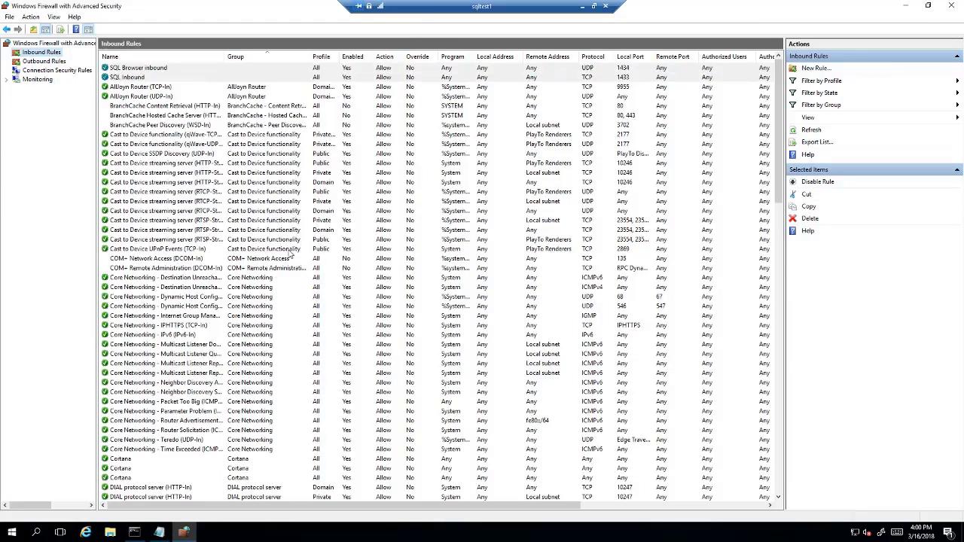
Leave the remote sqltest1 session and launch SQL Server Management Studio from the local Microsoft SQL Server Tools 17 group.
left_click(584, 7)
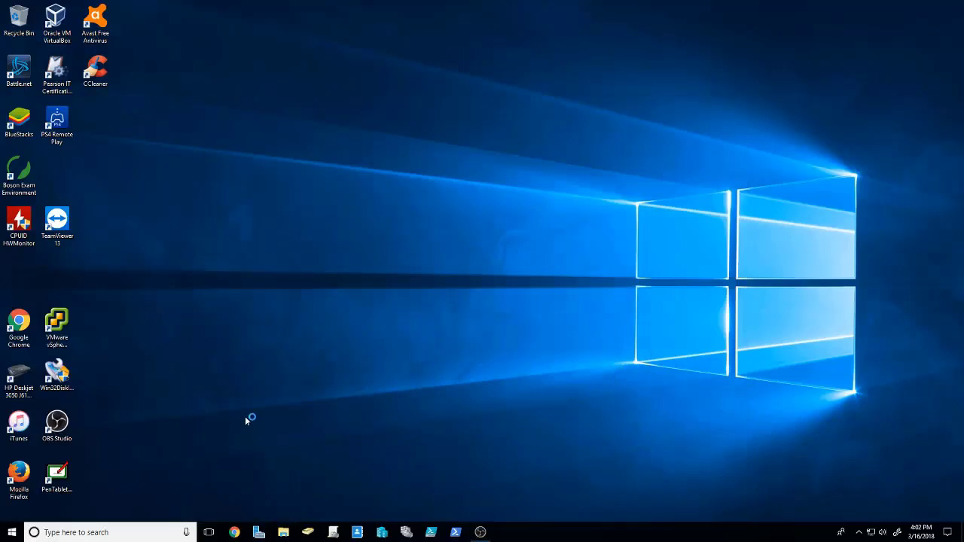
key("super")
scroll(78, 449, "down", 10)
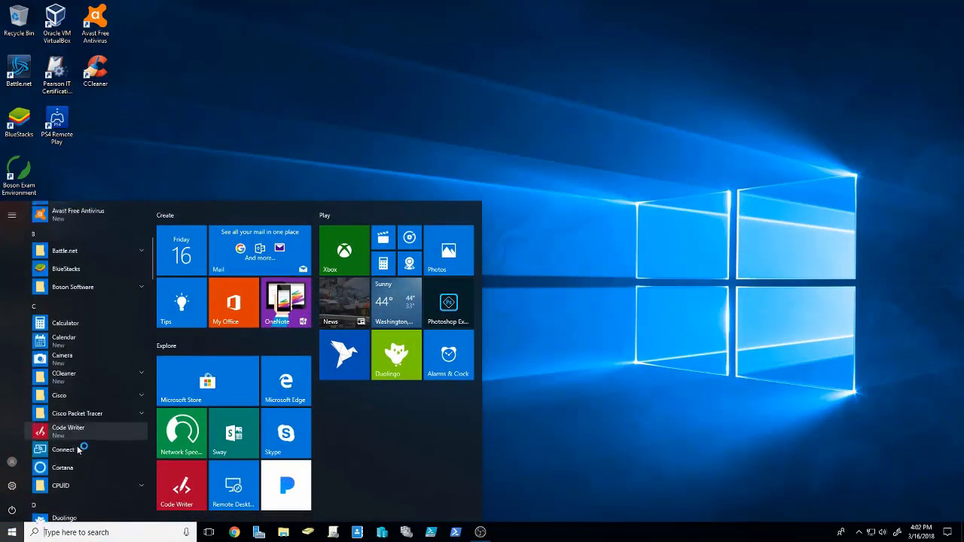
scroll(79, 450, "down", 8)
scroll(78, 450, "up", 3)
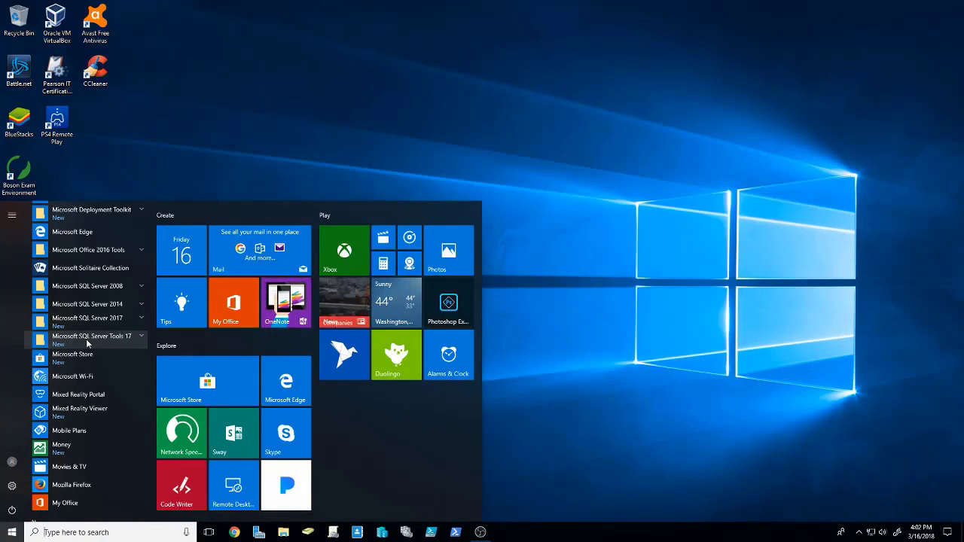
left_click(137, 342)
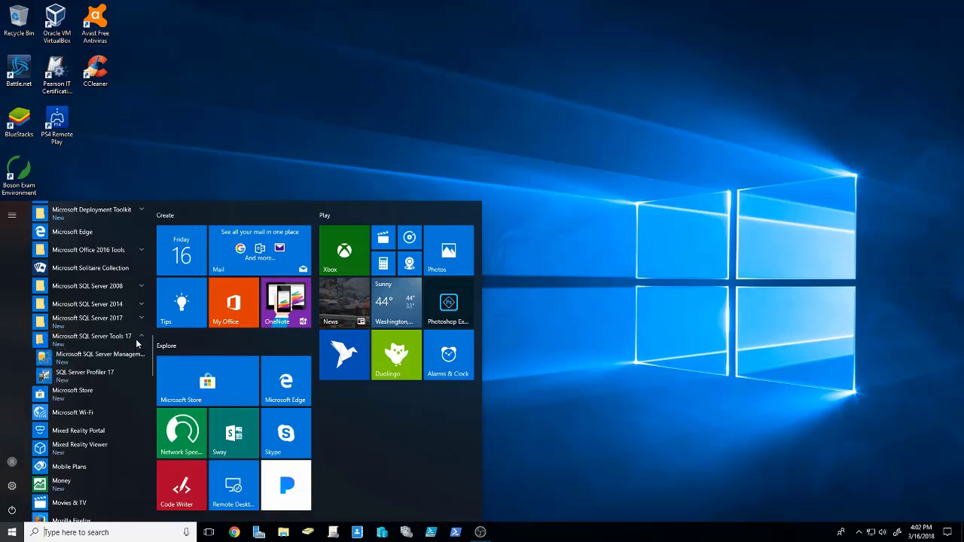
left_click(63, 322)
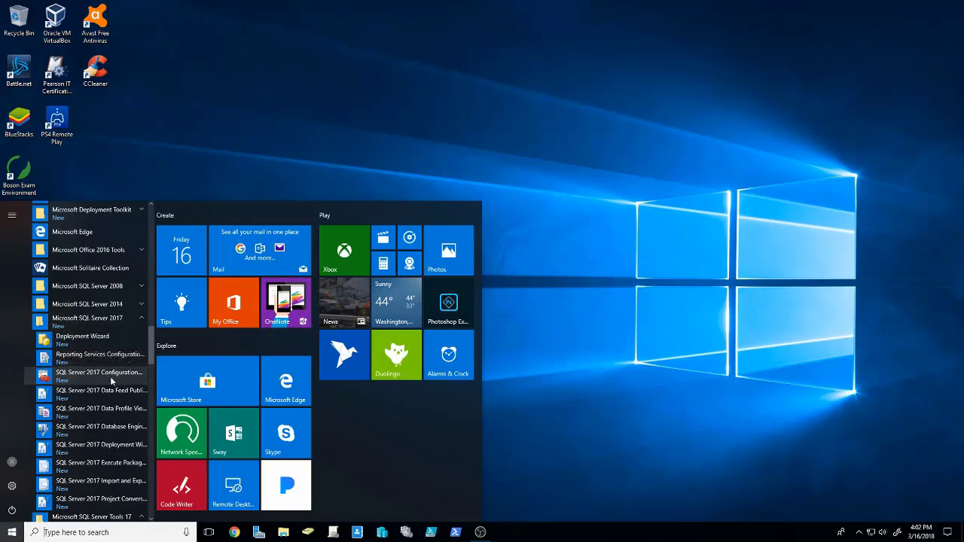
left_click(89, 318)
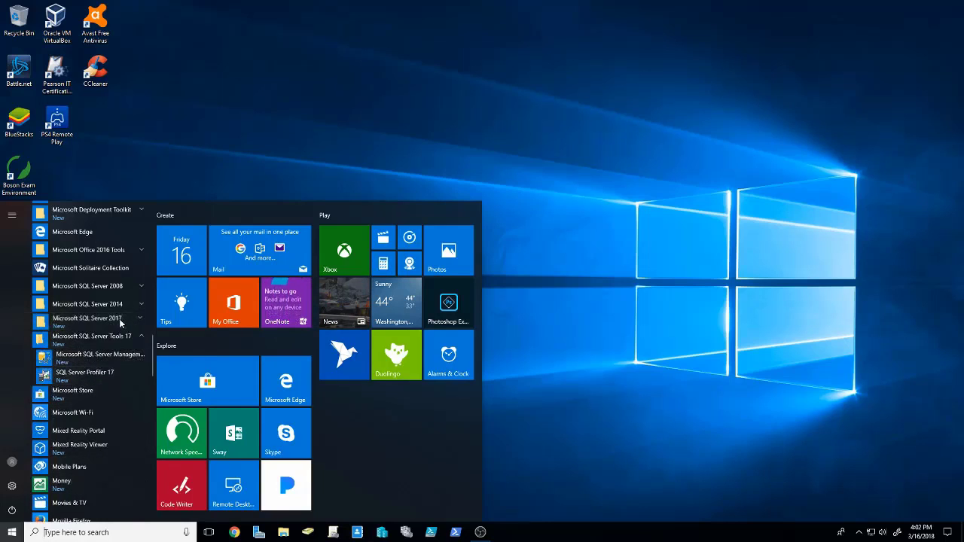
left_click(101, 337)
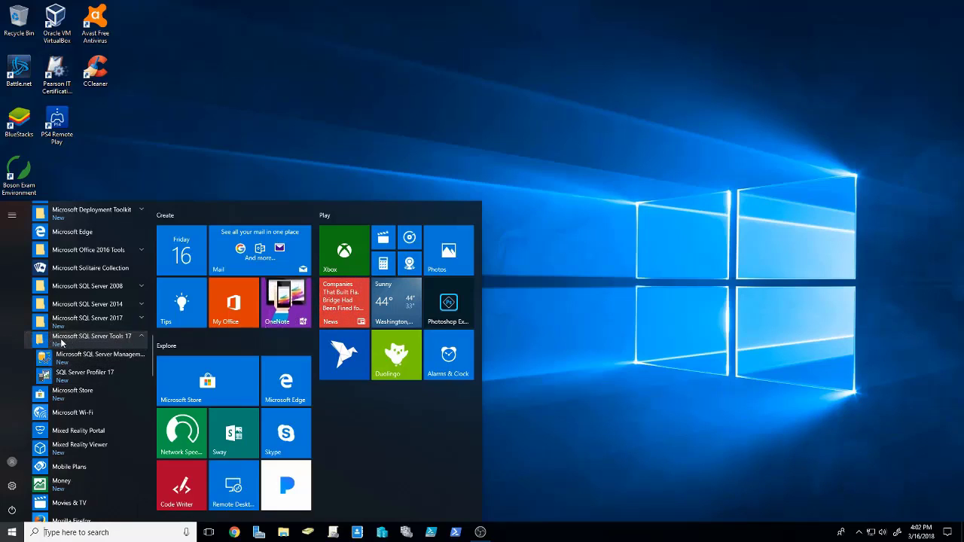
left_click(124, 357)
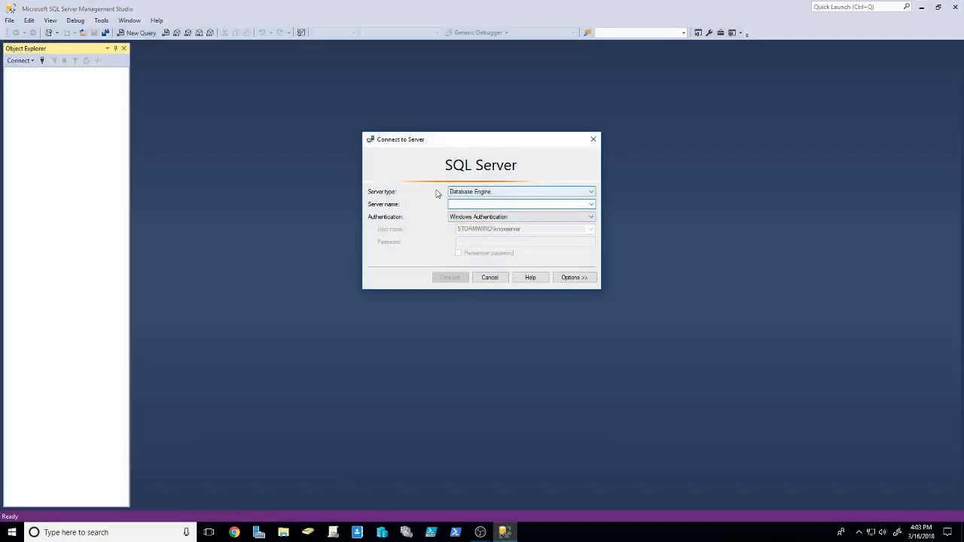
Set the connection's server type to Database Engine and the server name to sqltest1.
left_click(549, 192)
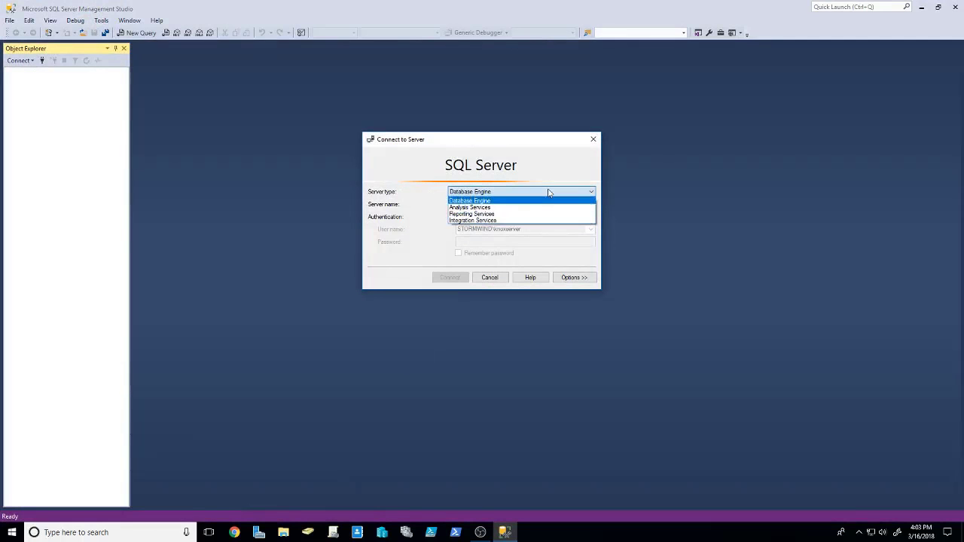
left_click(461, 201)
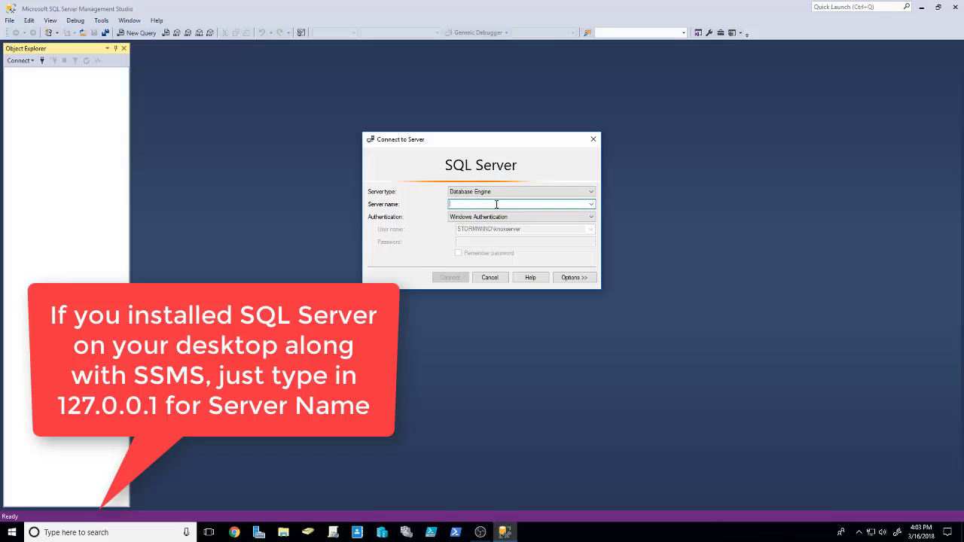
type("sqltest1")
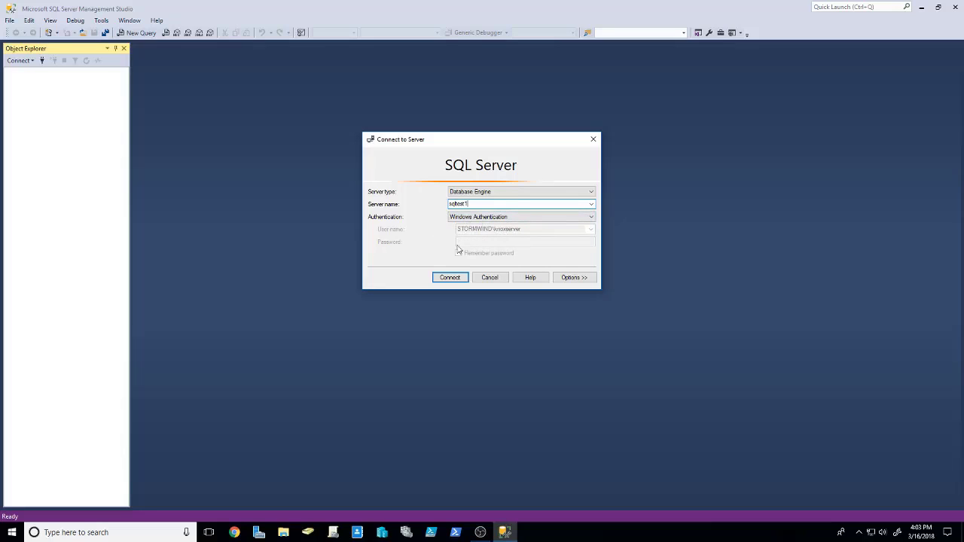
Try SQL Server Authentication for the connection, with sa as the login.
left_click(523, 219)
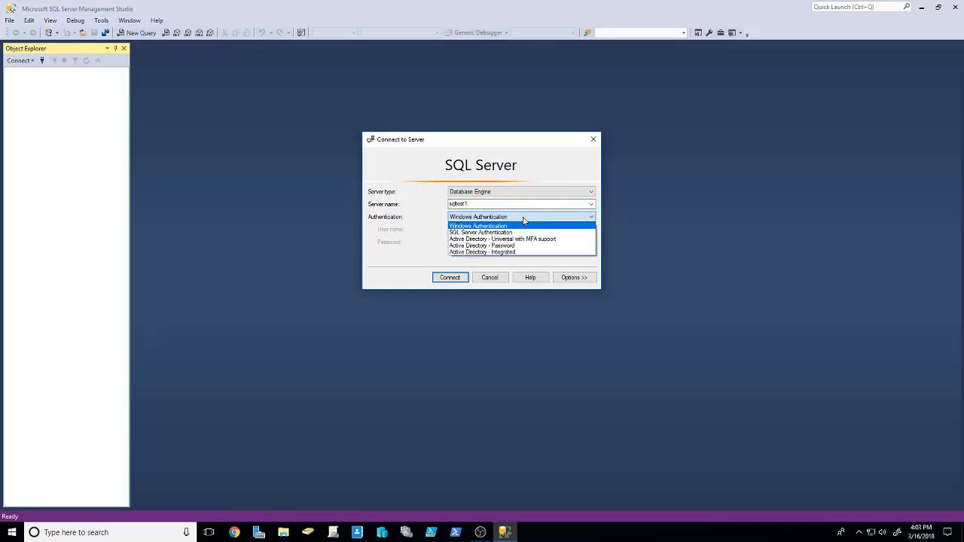
left_click(475, 233)
left_click(475, 230)
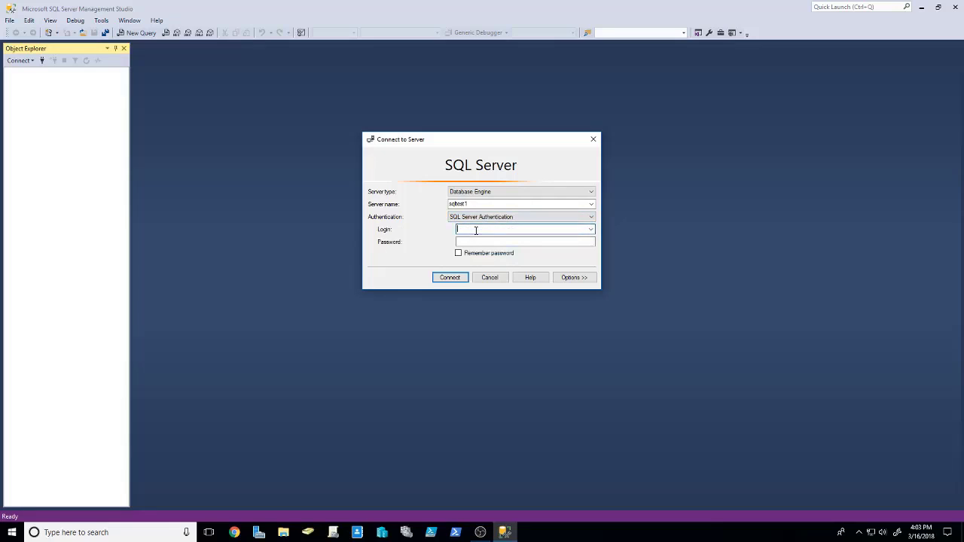
type("sa")
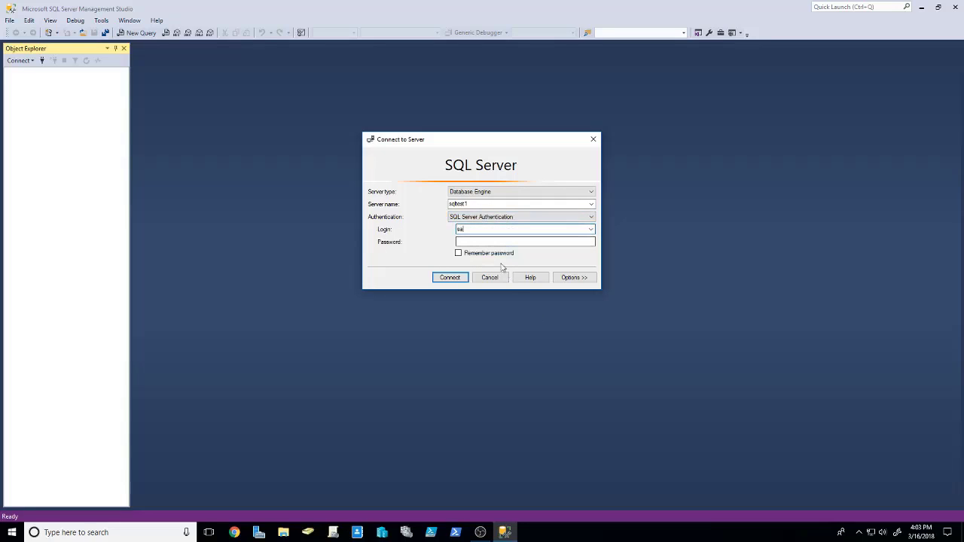
left_click(497, 242)
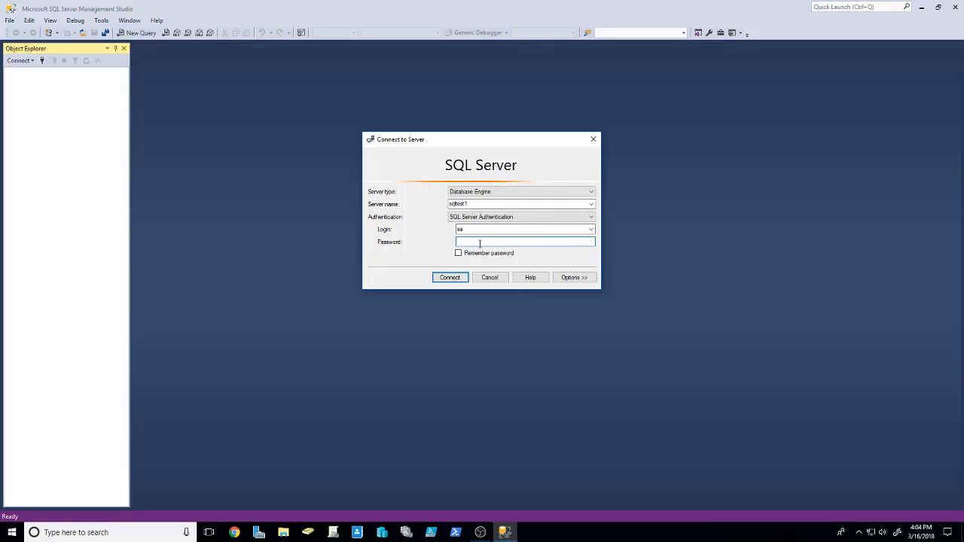
Set the authentication to Windows Authentication and connect to sqltest1.
left_click(479, 217)
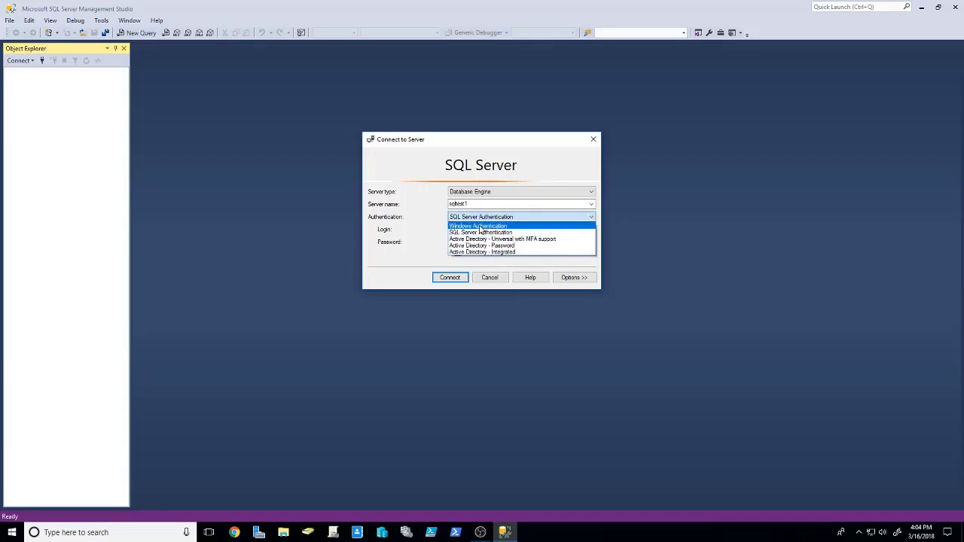
left_click(477, 227)
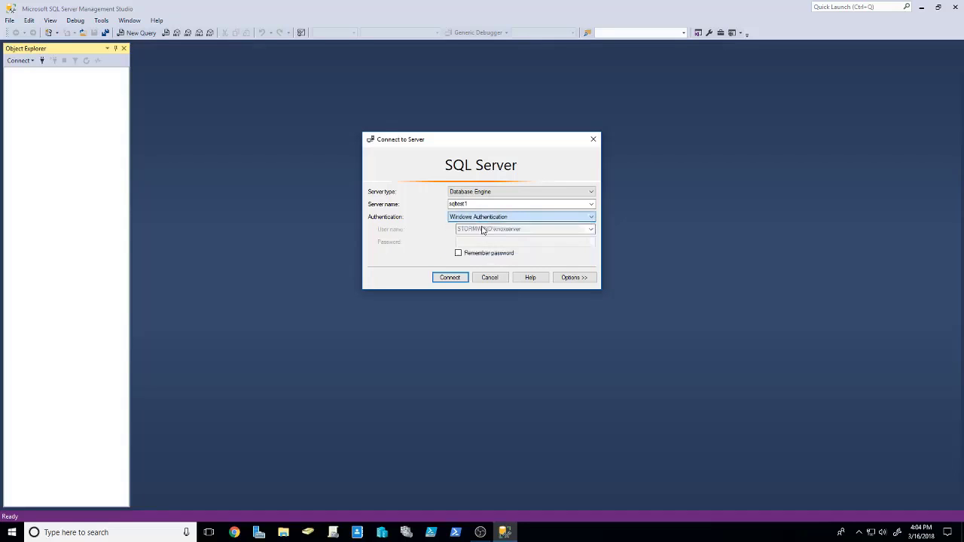
left_click(451, 278)
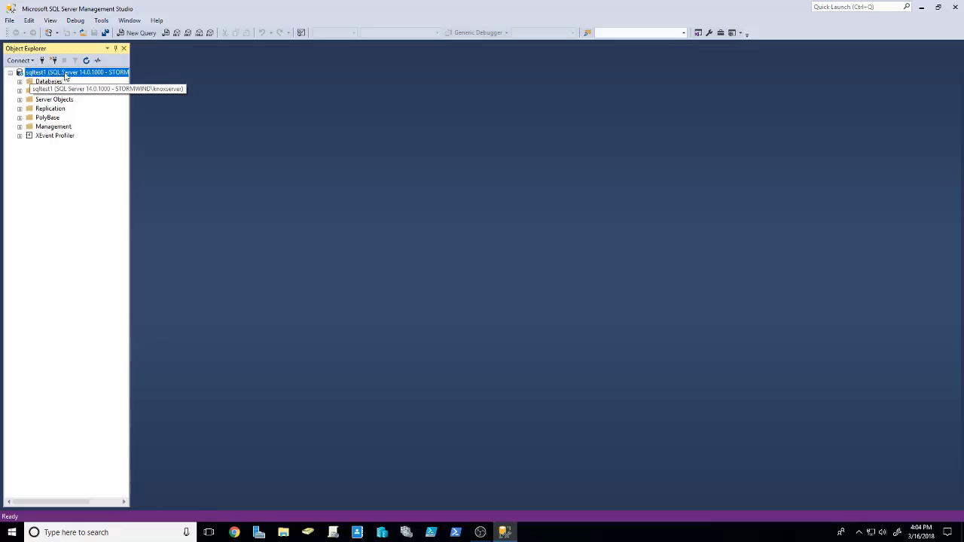
Expand the server's system databases down to the tables of the master database to examine its contents.
left_click(19, 81)
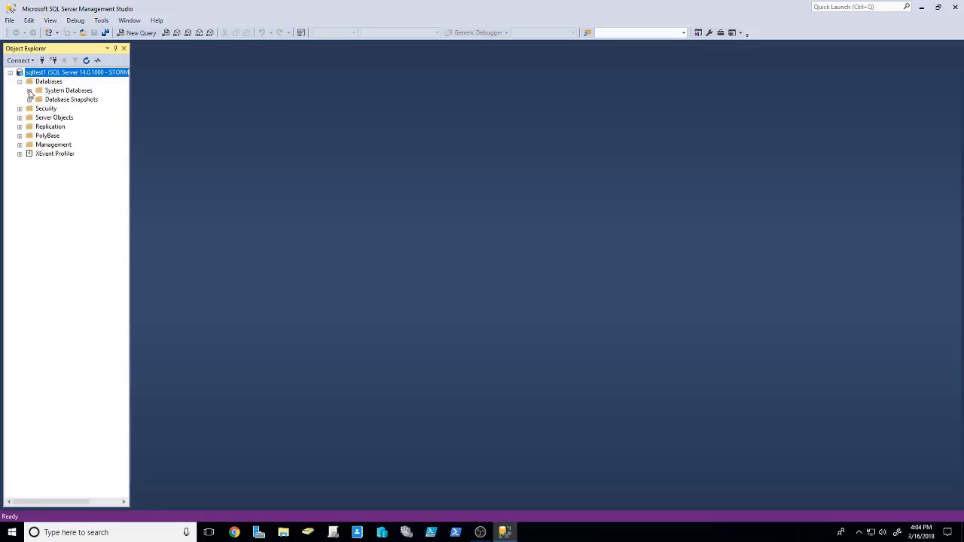
left_click(29, 90)
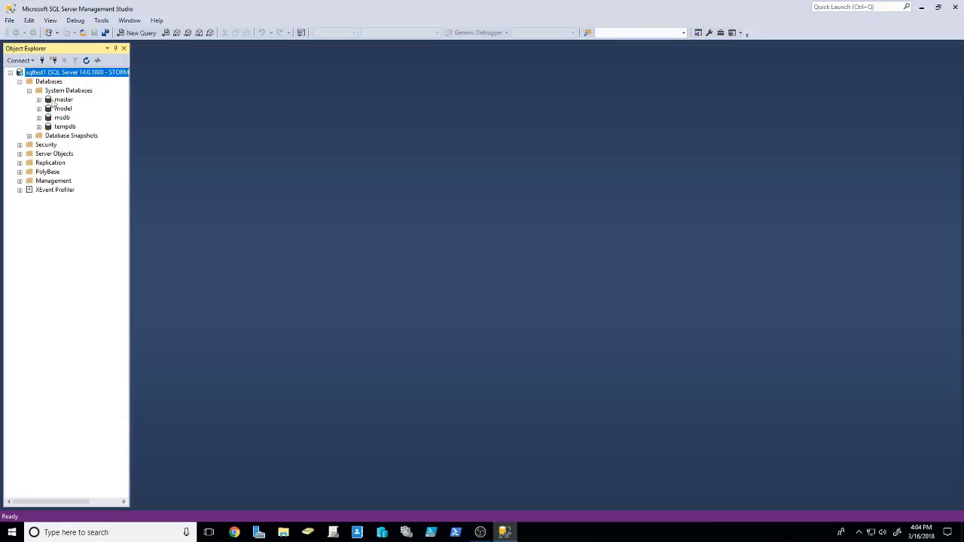
left_click(39, 99)
left_click(48, 110)
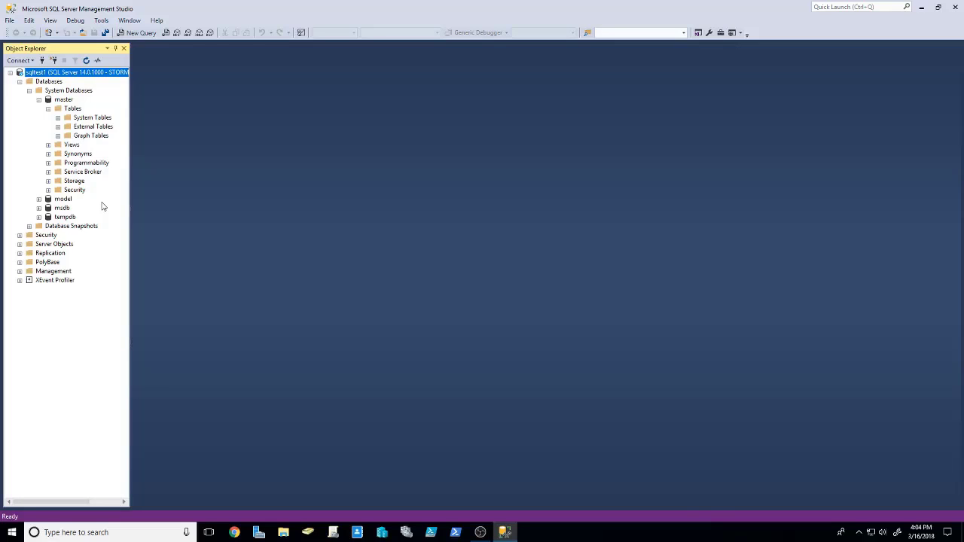
left_click(480, 533)
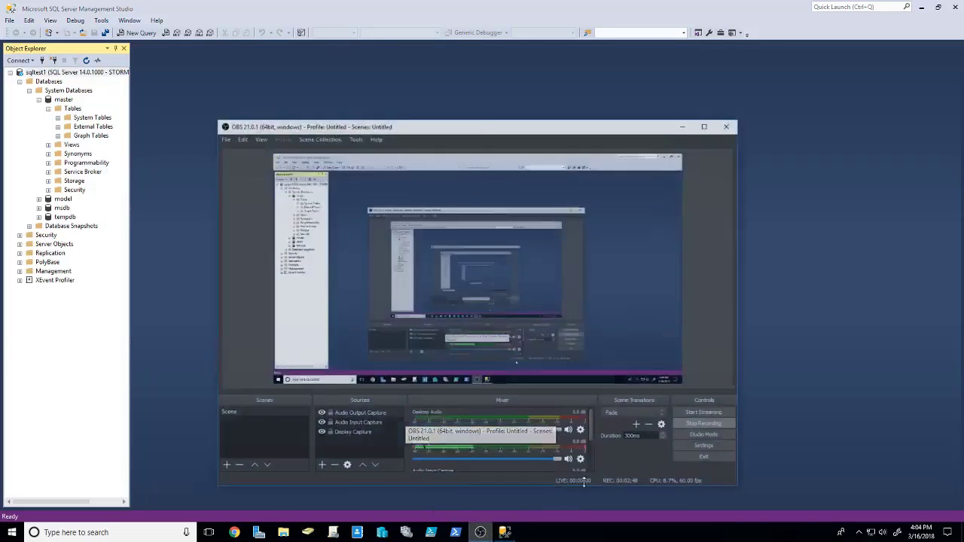